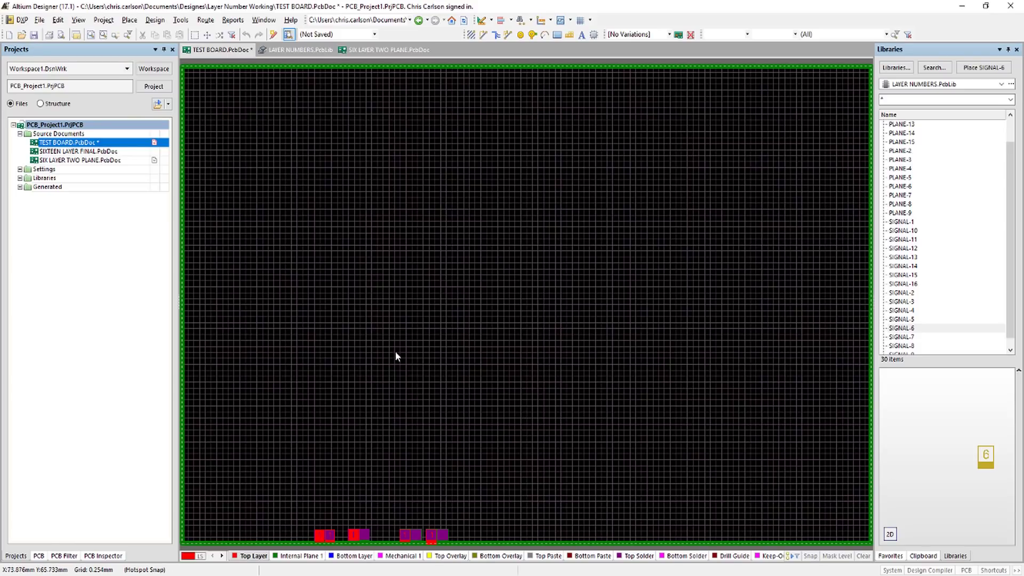
Step: Zoom onto the two layer-1 footprints on the bottom edge and select each to inspect it
ctrl+scroll(314, 531, up, 6)
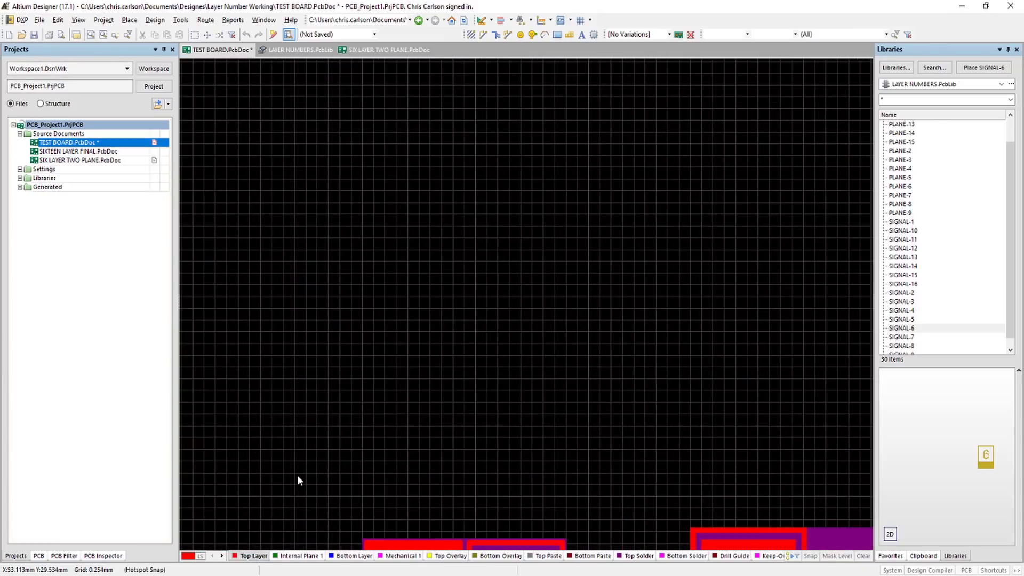
right_drag(297, 480, 416, 240)
ctrl+scroll(439, 336, up, 1)
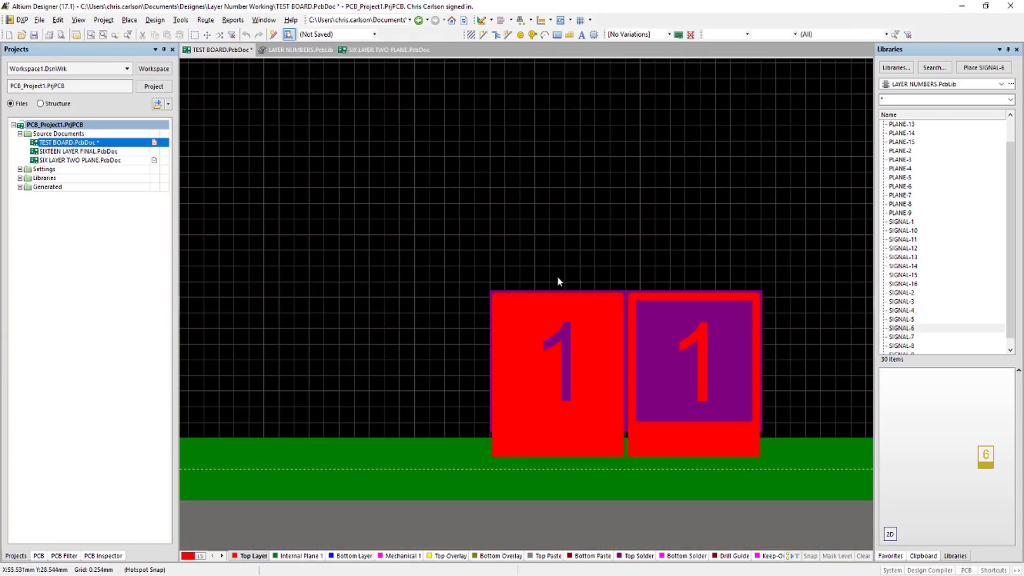
click(651, 366)
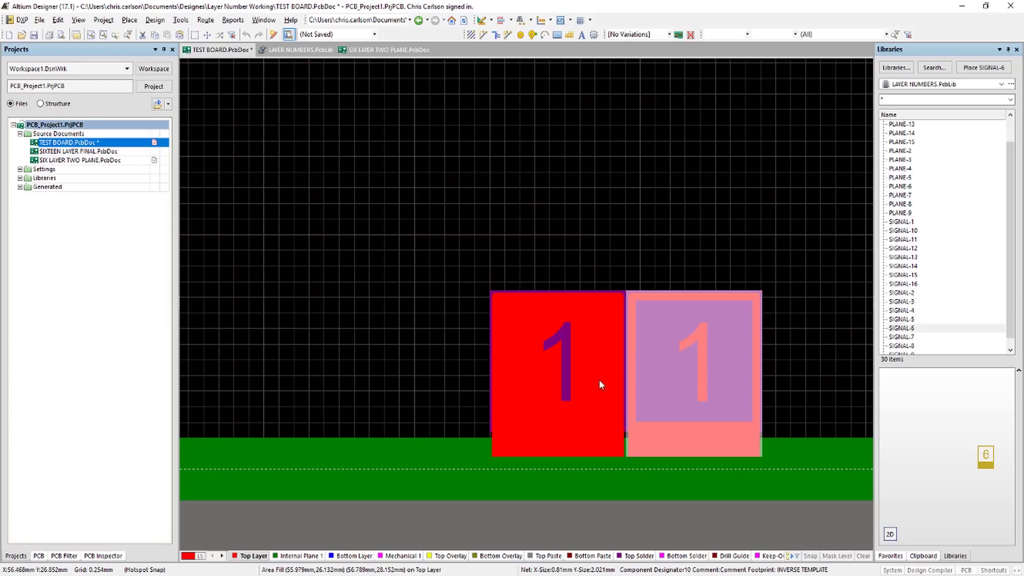
click(583, 379)
click(571, 233)
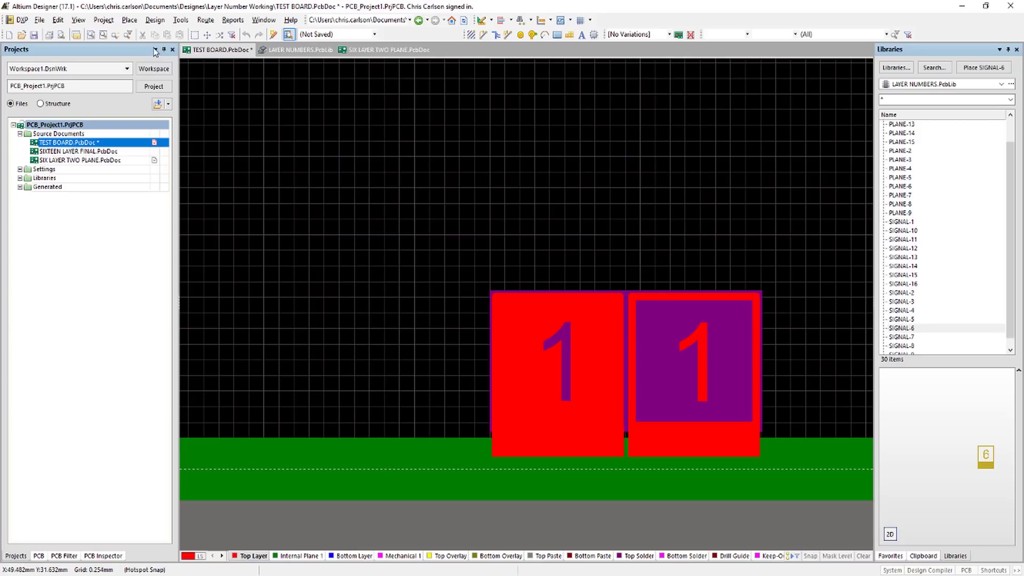
click(180, 19)
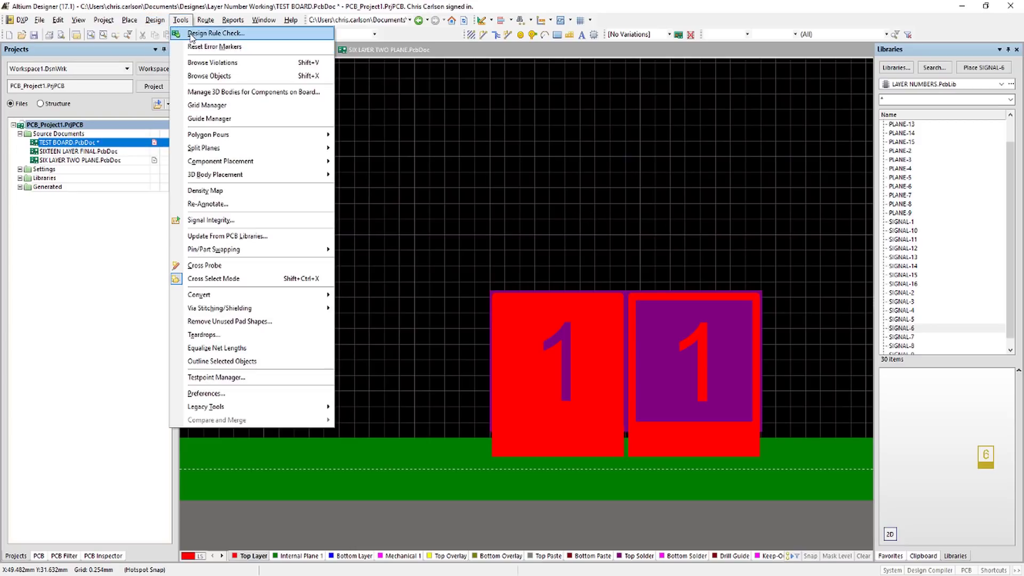
Step: Run the Design Rule Check, then close the Messages panel and the verification report tab
click(214, 33)
click(344, 466)
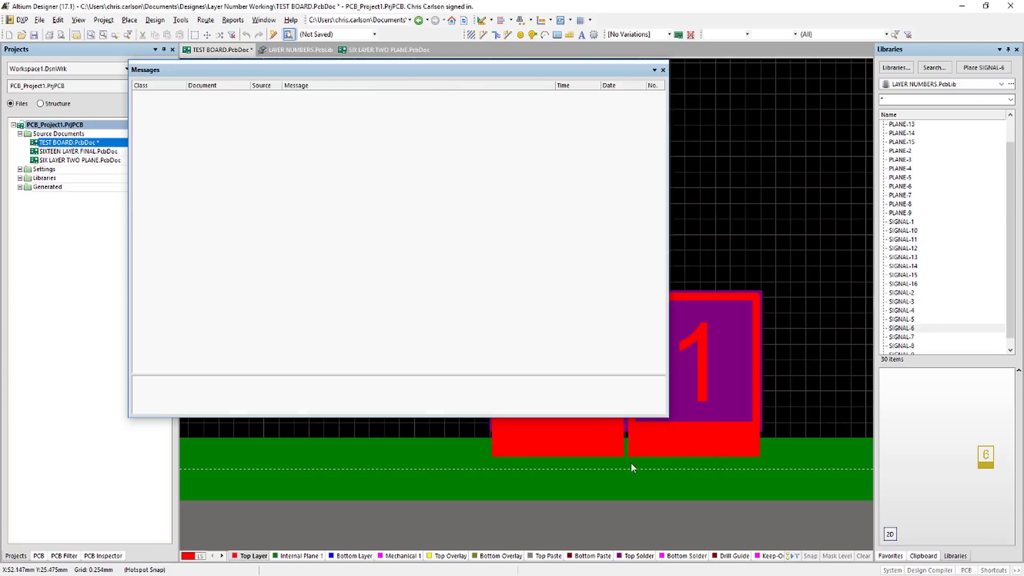
click(663, 70)
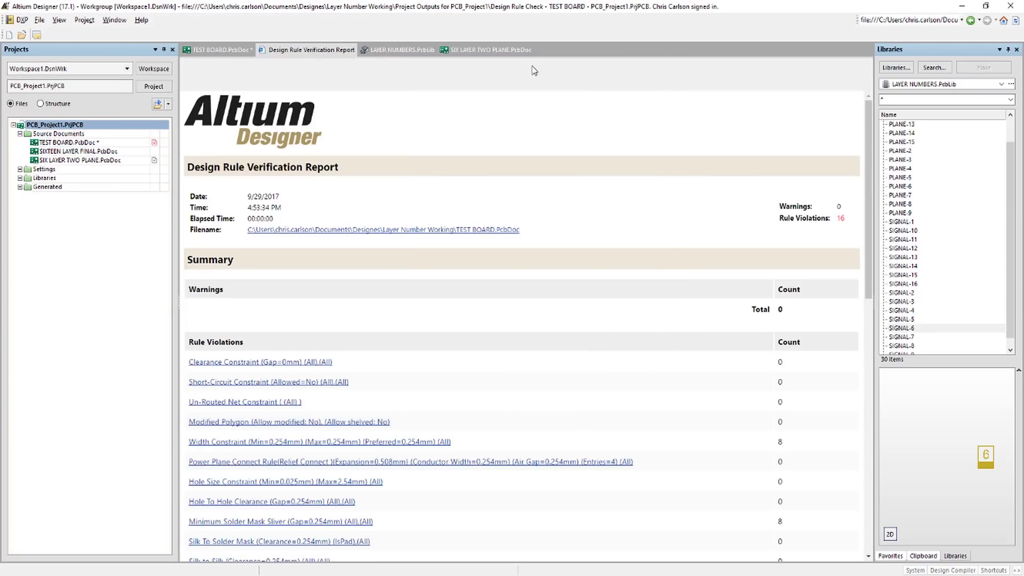
right_click(346, 52)
click(384, 59)
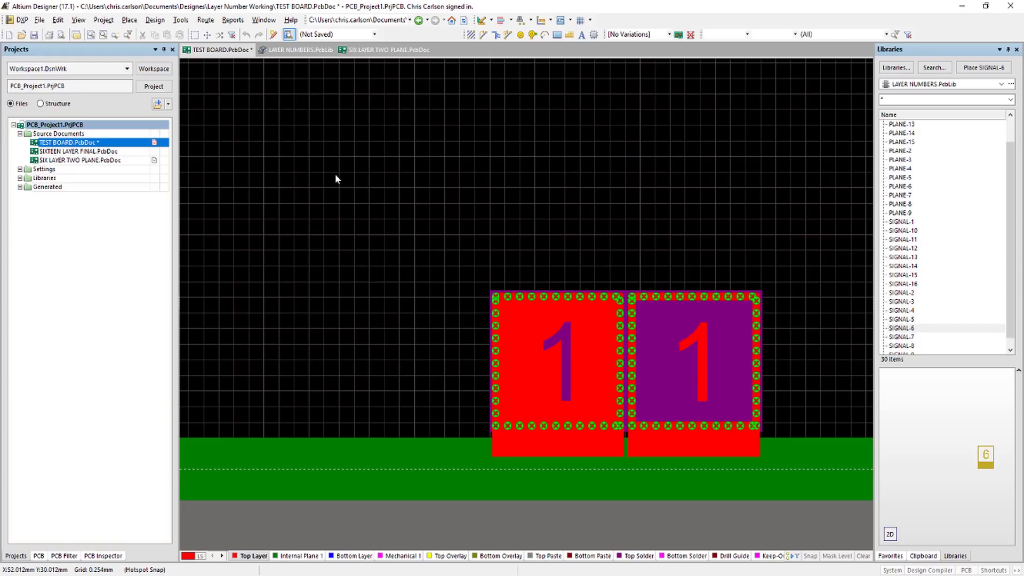
Step: Clear the violation markers with Tools > Reset Error Markers and pan to other footprints
click(181, 22)
click(193, 51)
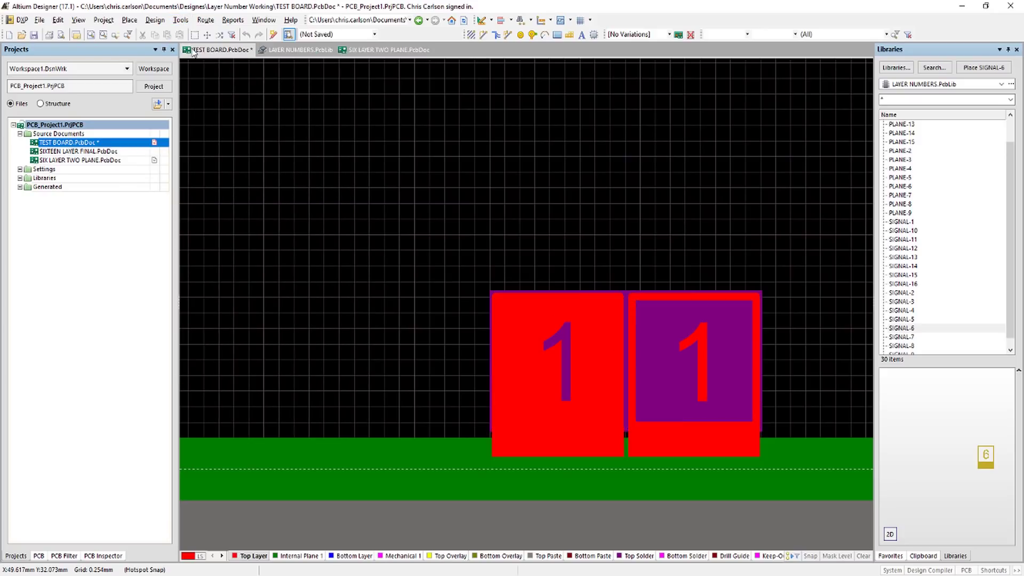
right_drag(732, 223, 227, 196)
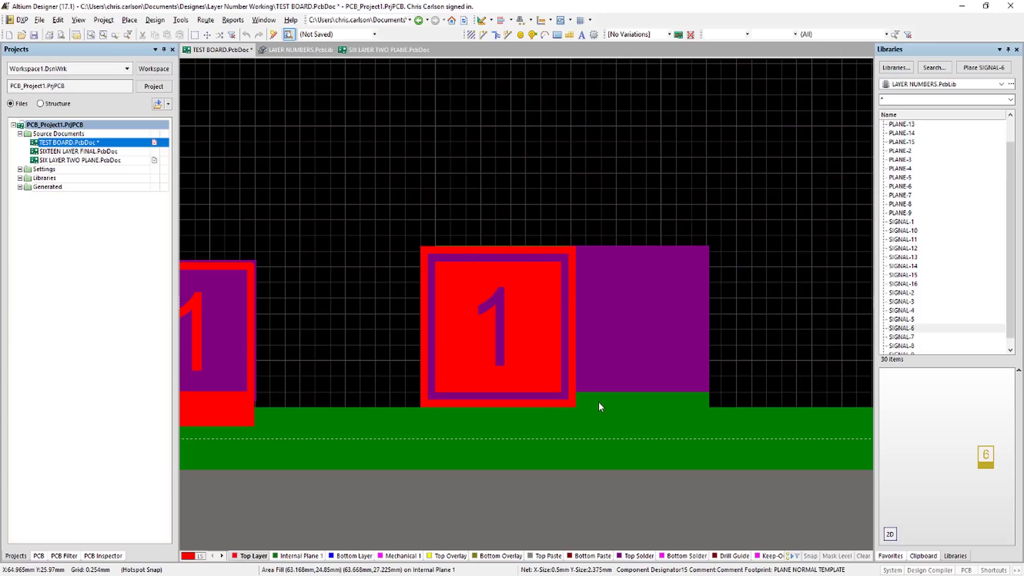
Step: Toggle between Top Layer and Internal Plane 1 while panning across the footprints, including a second 2
click(292, 557)
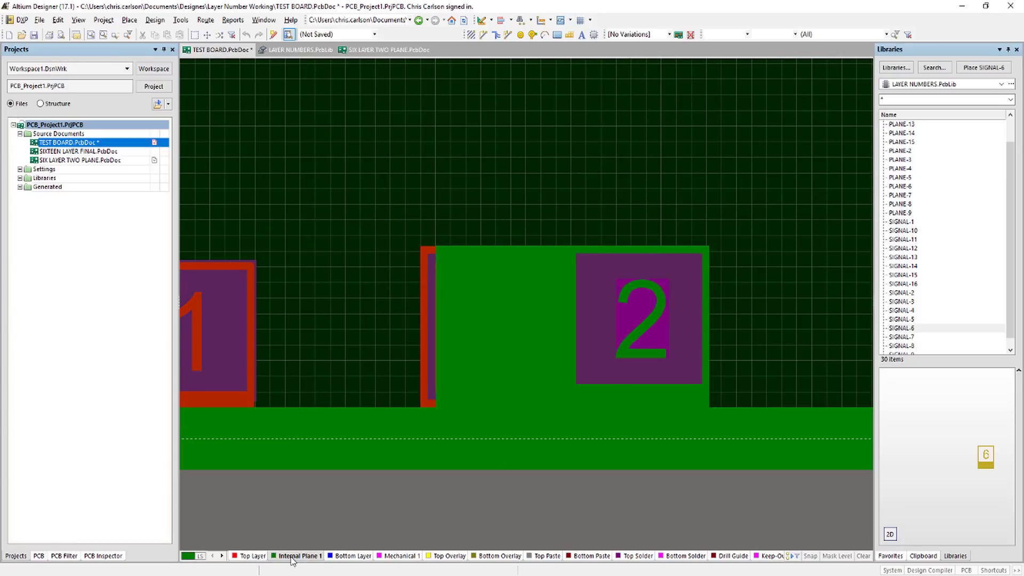
click(253, 557)
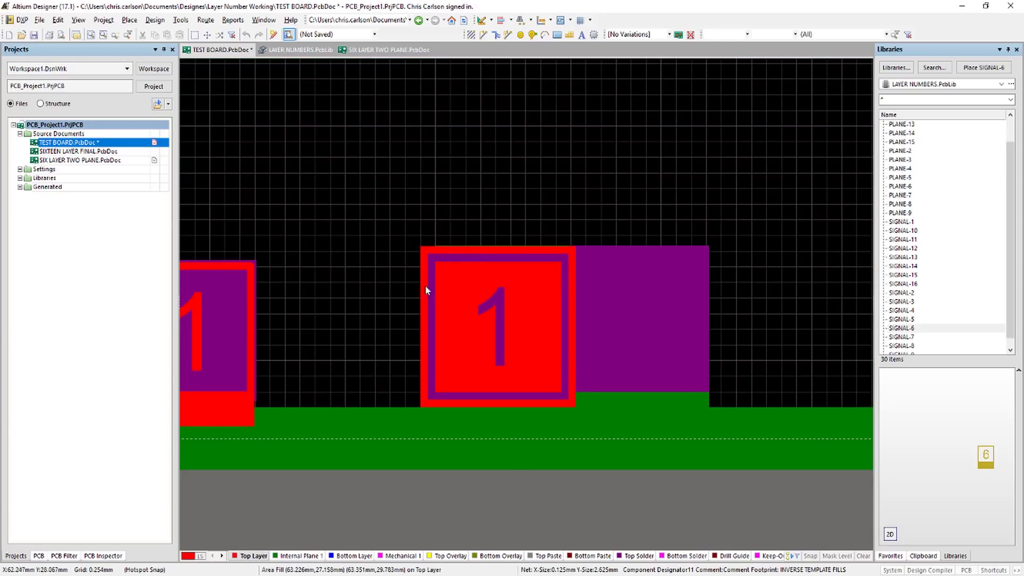
click(300, 556)
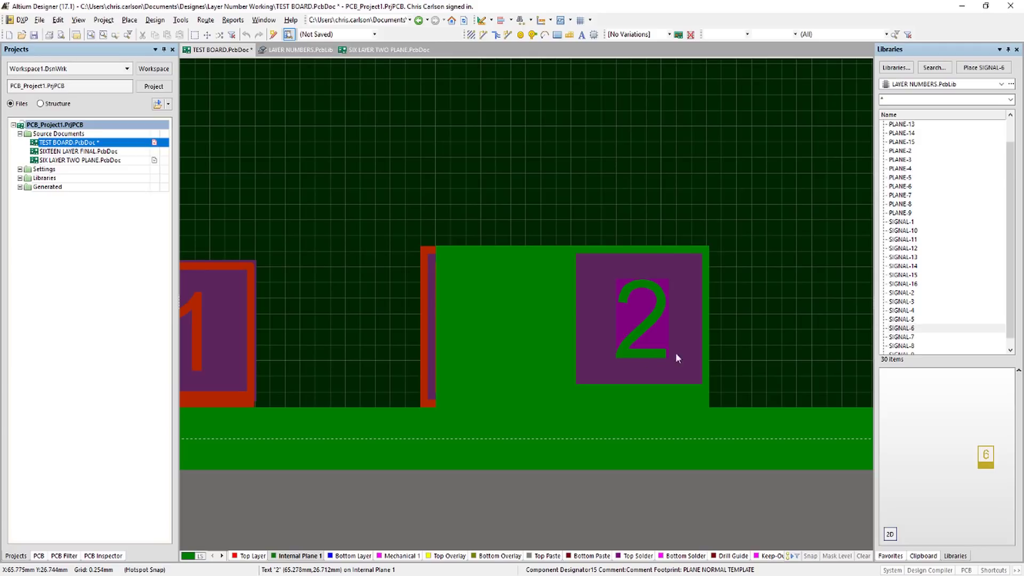
right_drag(772, 327, 164, 313)
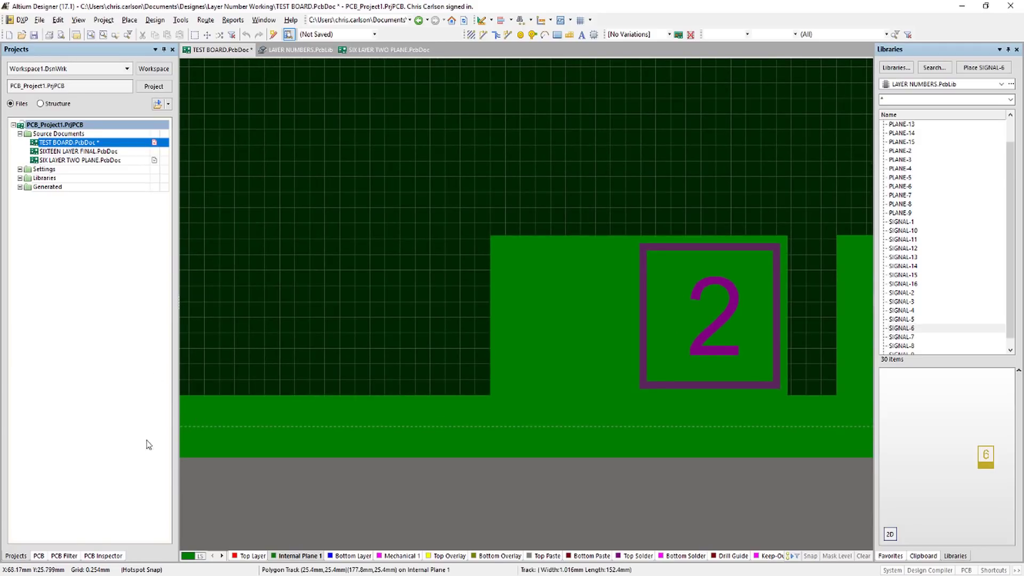
click(253, 557)
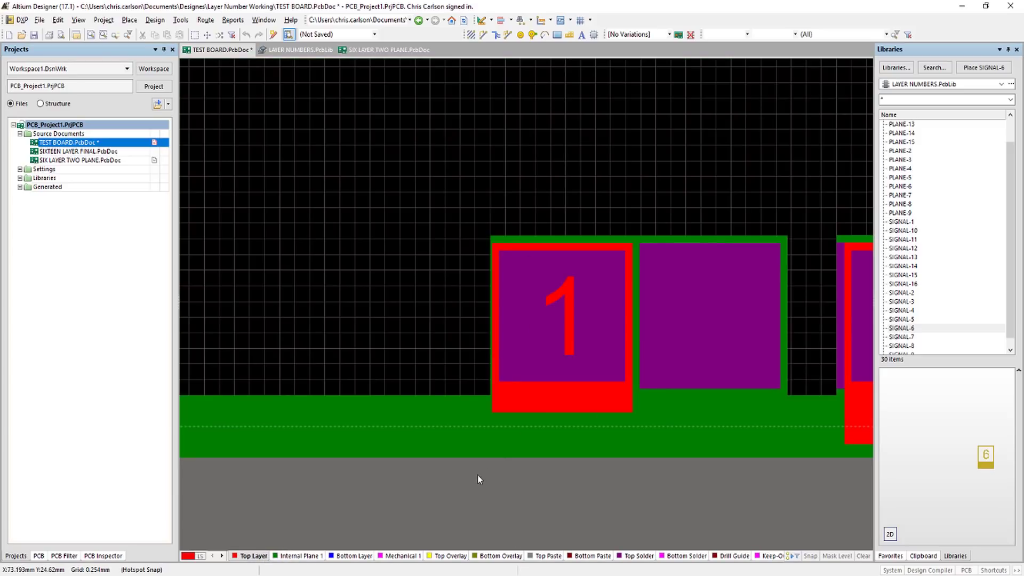
click(294, 556)
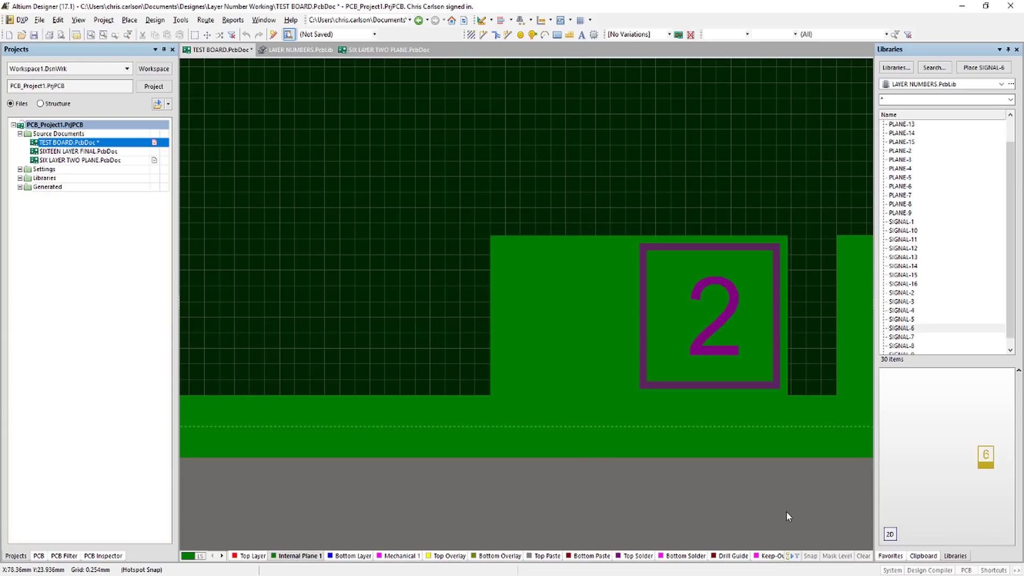
right_drag(786, 512, 383, 521)
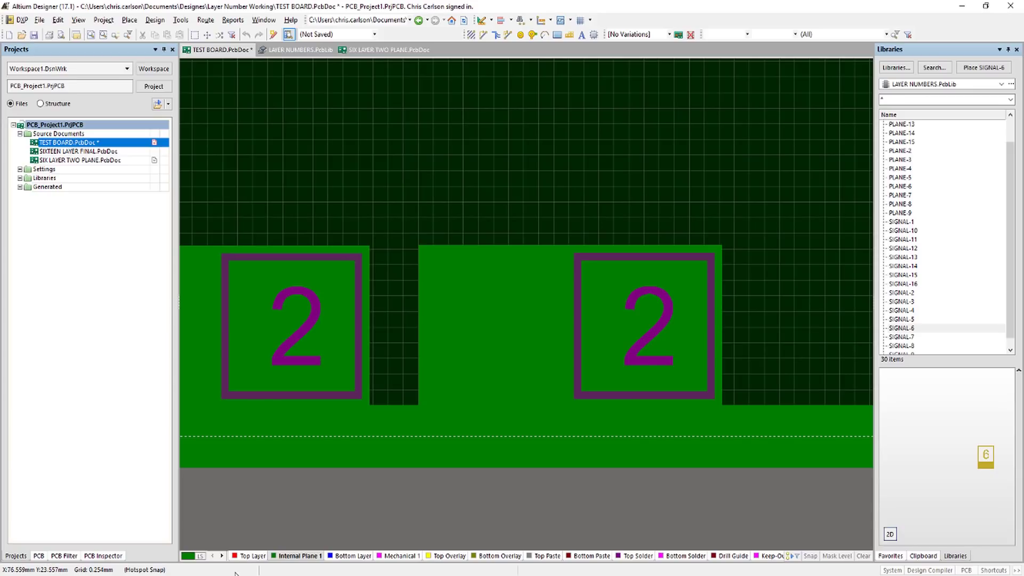
click(246, 556)
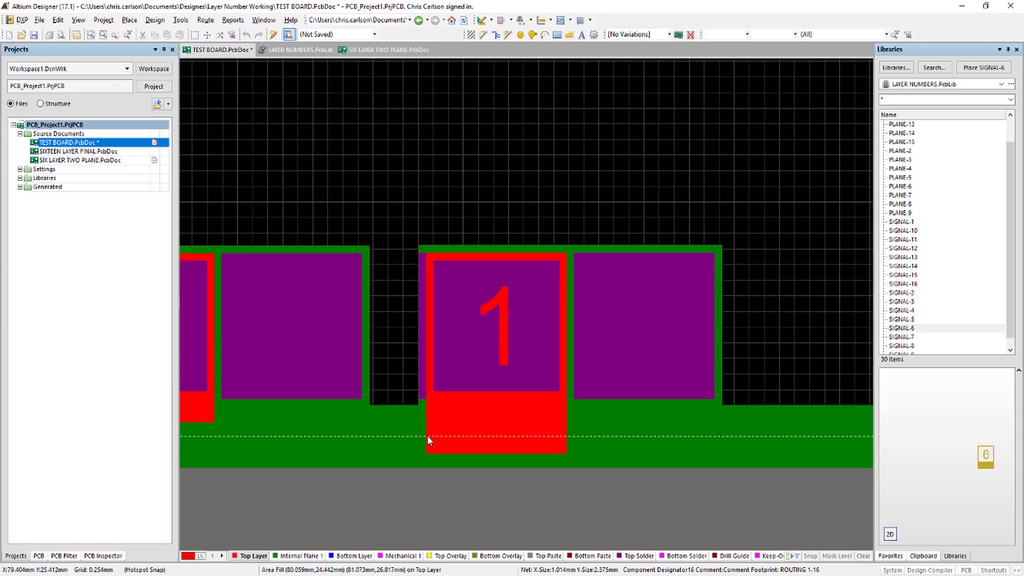
click(297, 50)
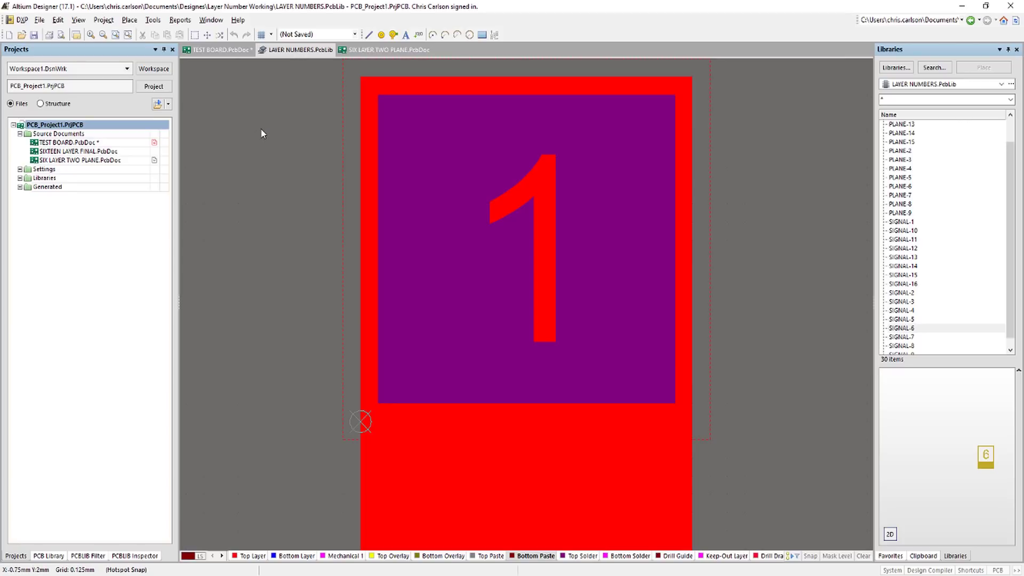
Step: Show the PCB Library components list in LAYER NUMBERS.PcbLib and select the PLANE-2 footprint
click(49, 555)
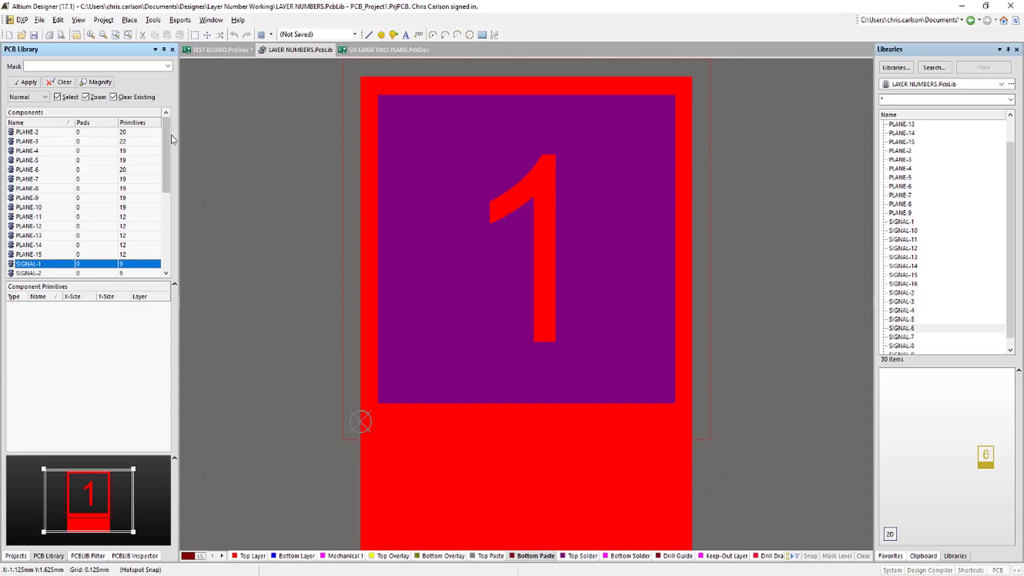
mouse_move(169, 136)
mouse_down()
mouse_move(166, 178)
mouse_move(162, 141)
mouse_up()
click(45, 133)
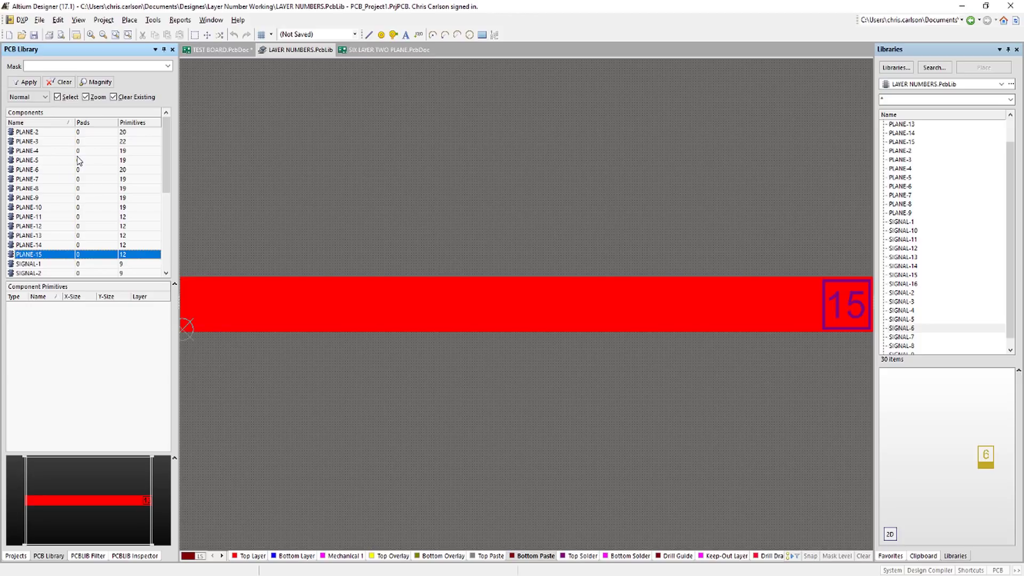
click(31, 132)
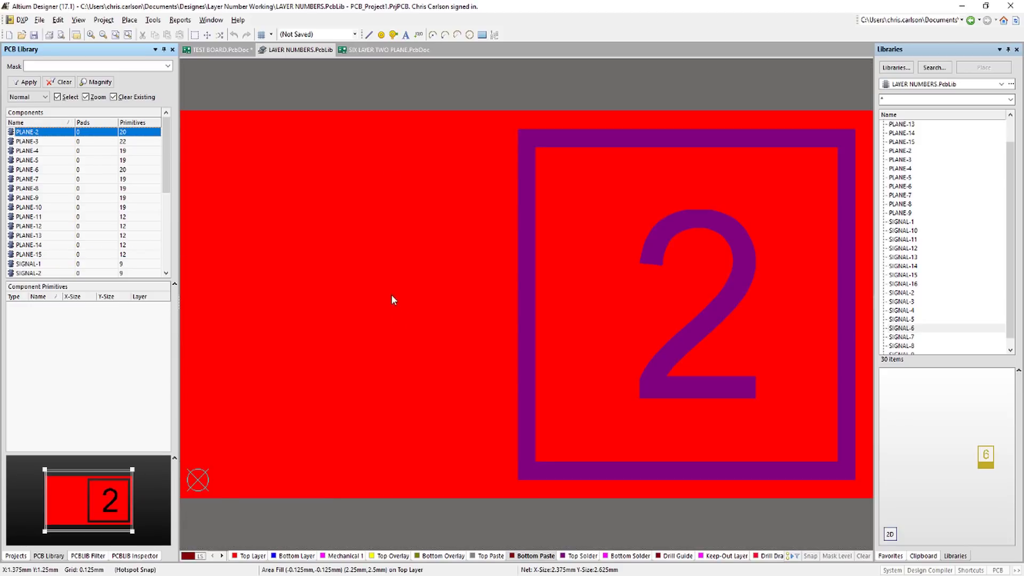
Step: Select the PLANE-2 footprint's top-layer fill strips left, right and above the 2
ctrl+scroll(391, 299, down, 1)
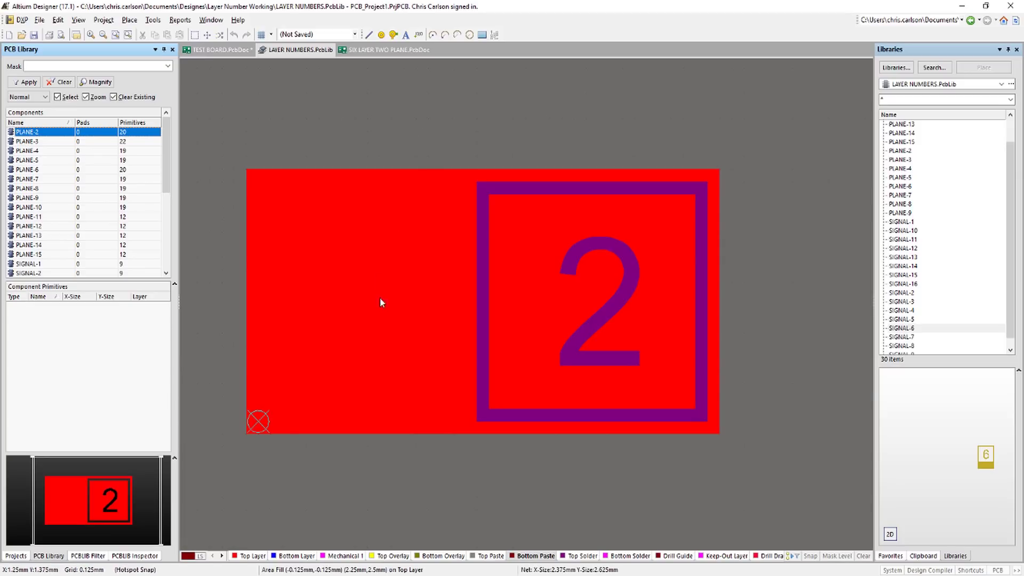
click(364, 316)
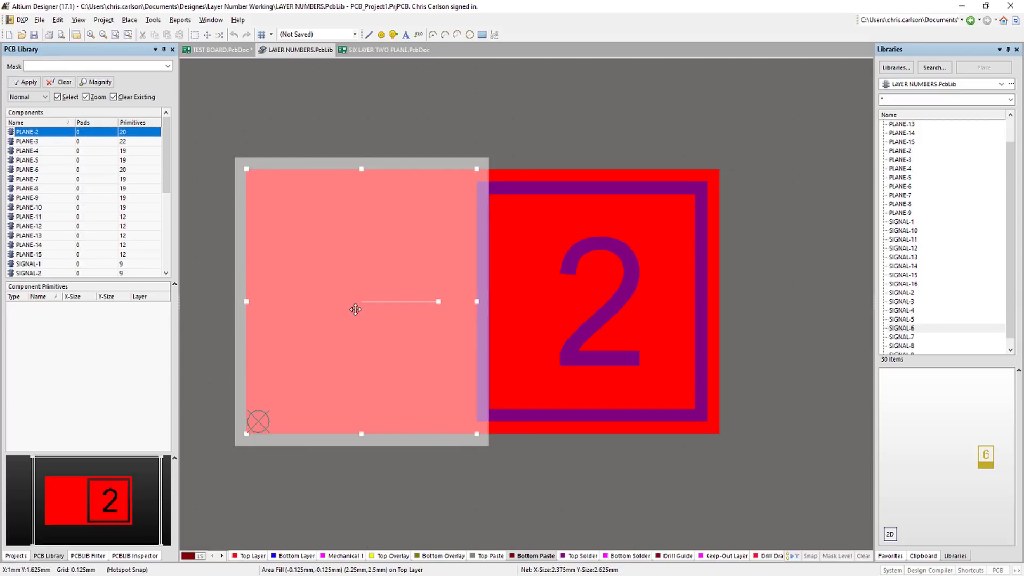
click(554, 86)
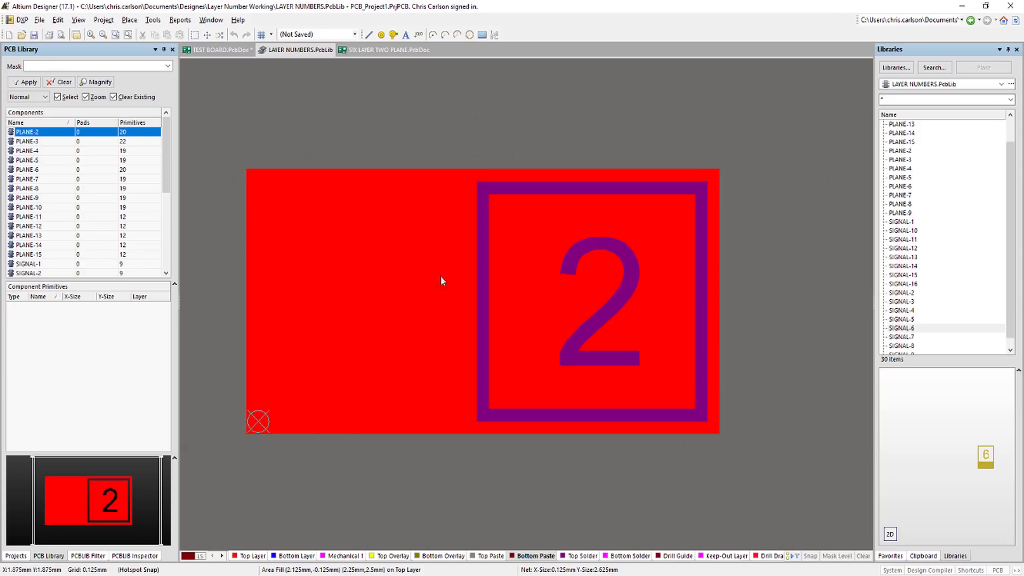
click(711, 235)
click(668, 177)
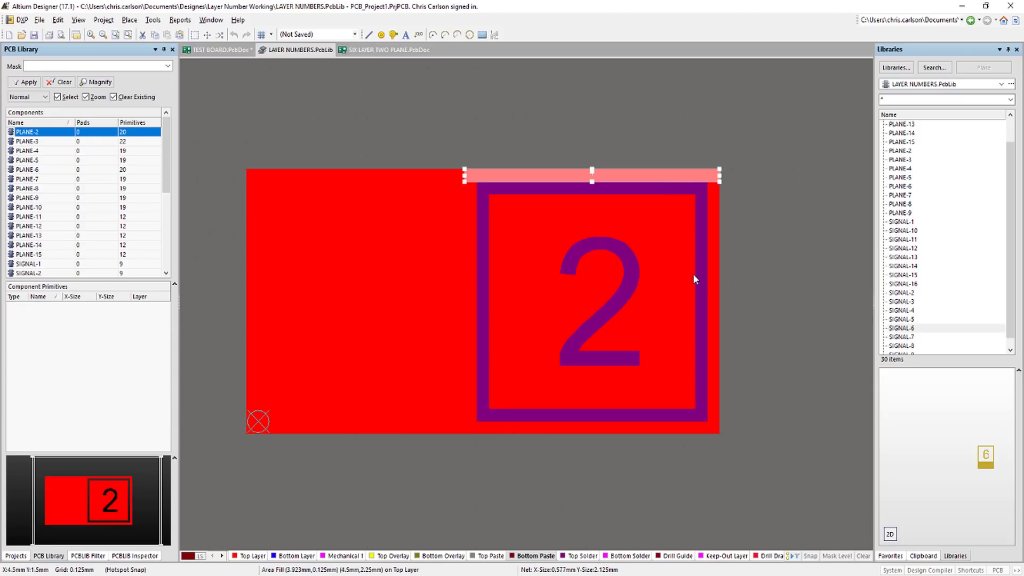
Step: View the properties of the 2 text and close them without changes
click(590, 299)
double_click(592, 300)
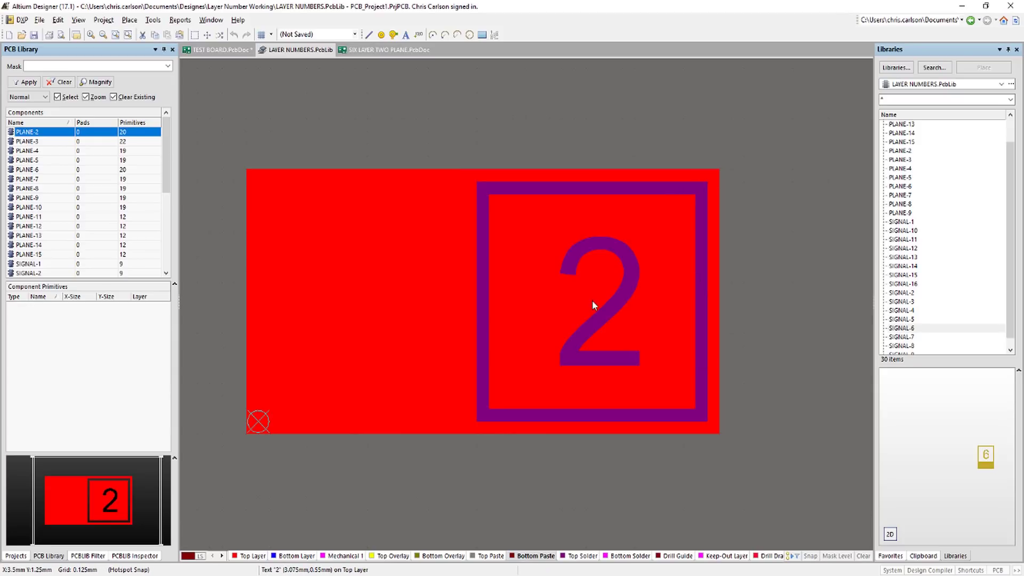
click(478, 224)
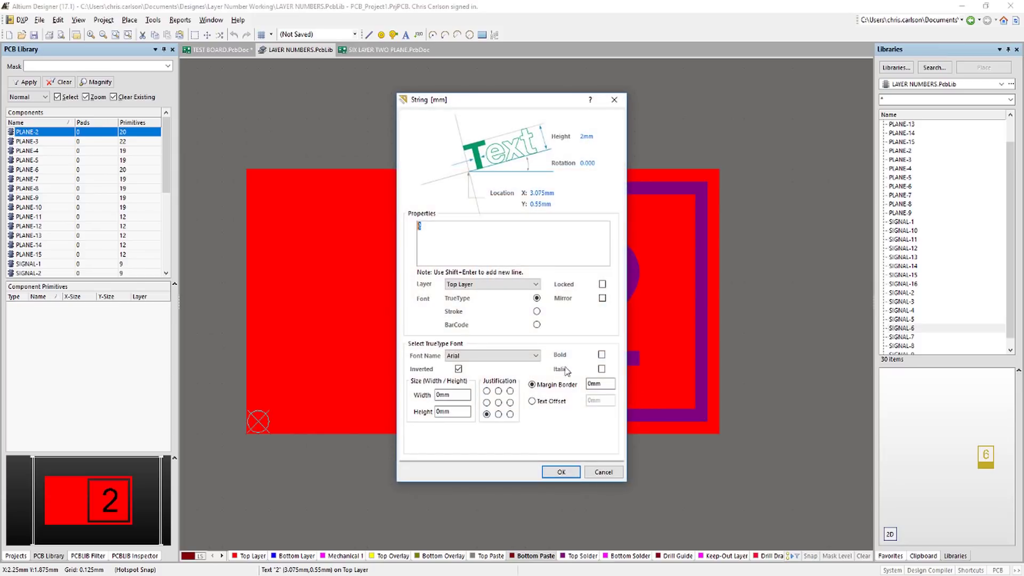
click(603, 472)
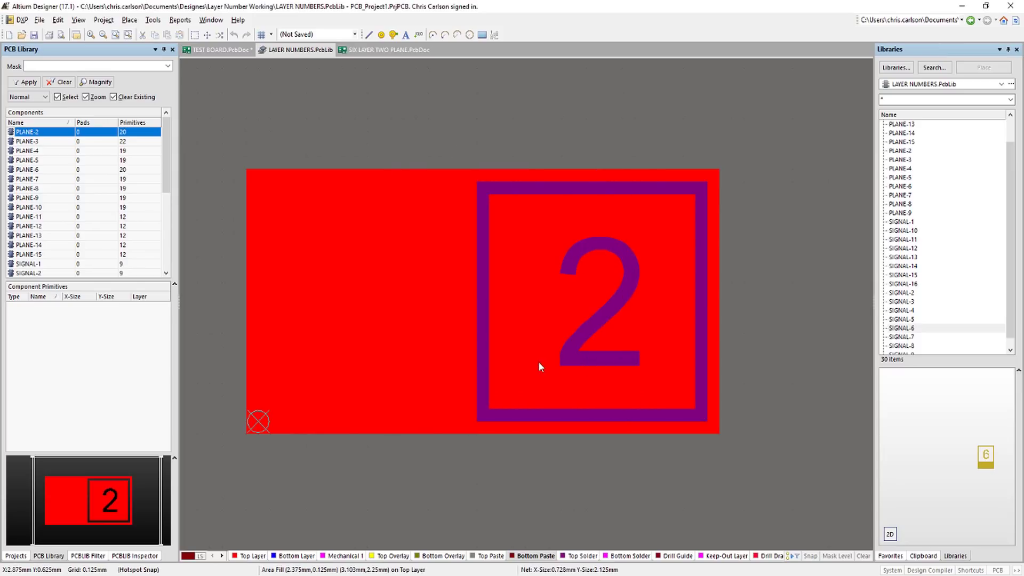
Step: Select the area fill and Top Solder fill behind the 2, then show SIGNAL-1
click(509, 265)
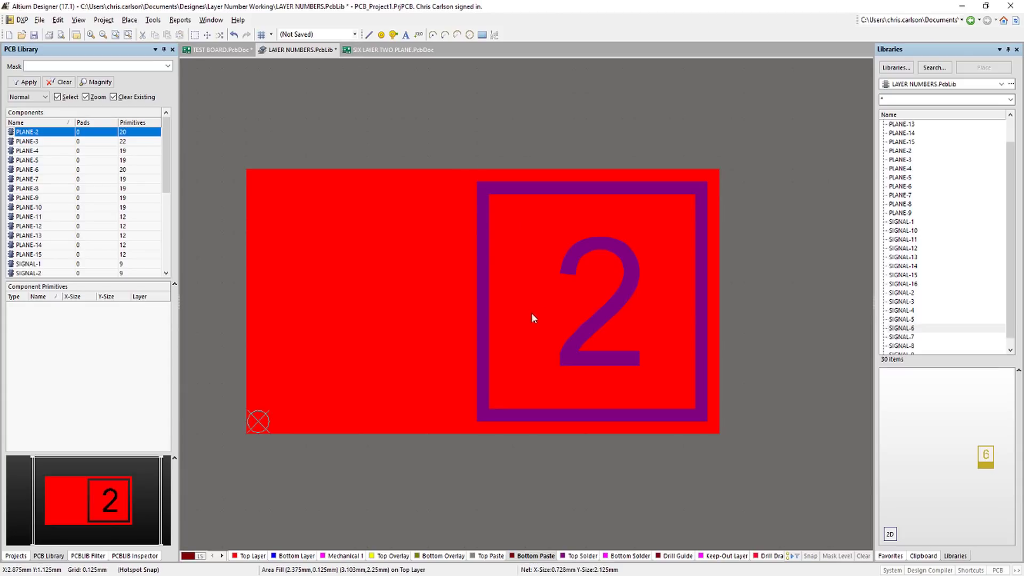
click(521, 315)
click(547, 192)
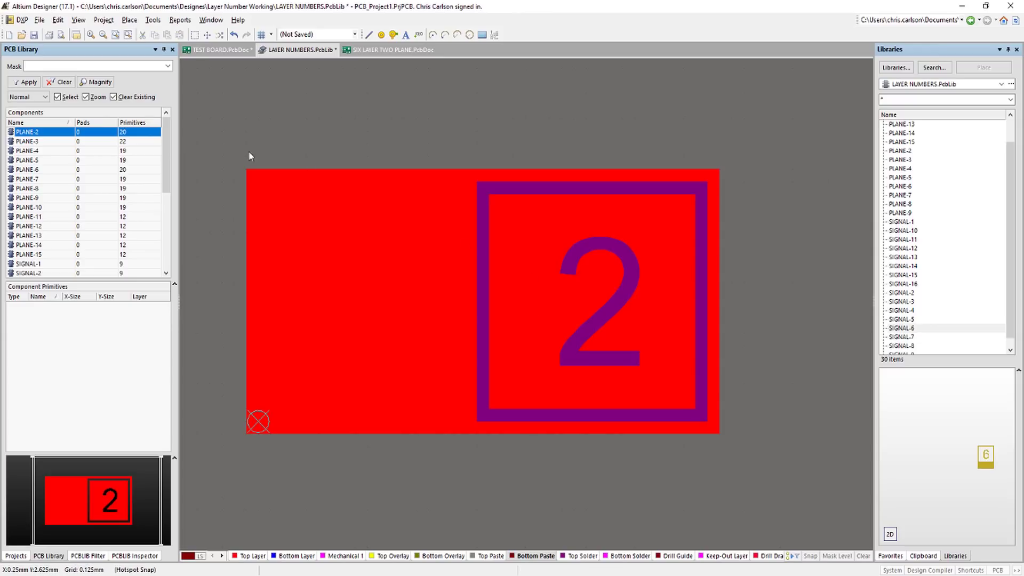
click(78, 263)
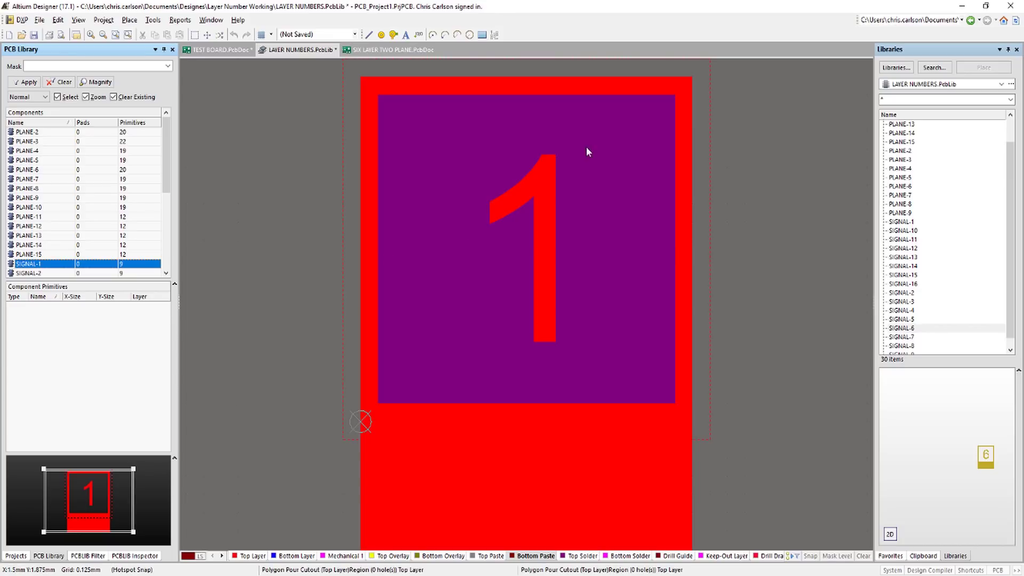
Step: Select and deselect SIGNAL-1's solder-mask fill and its large number 1 text
click(686, 110)
click(686, 83)
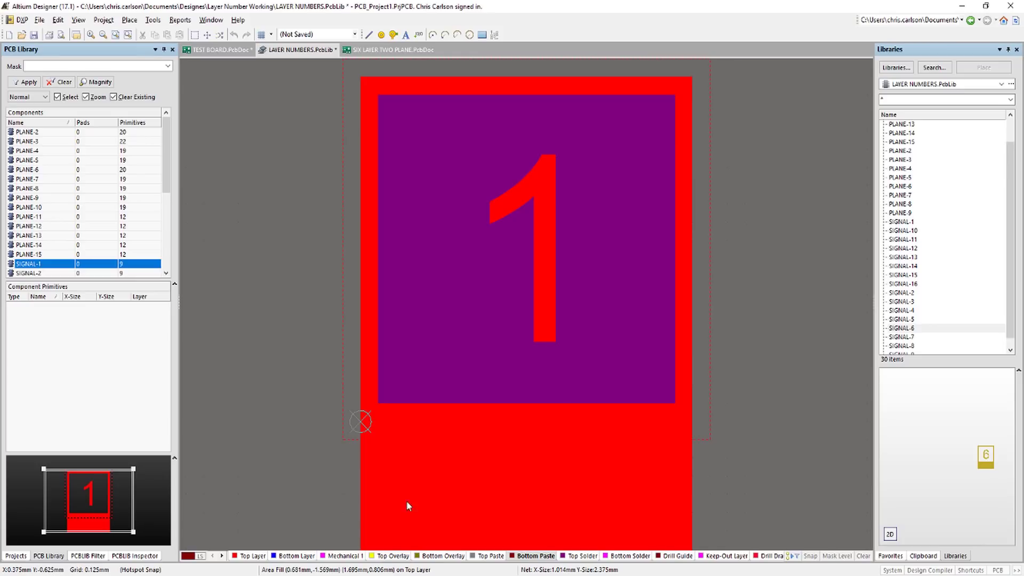
click(552, 294)
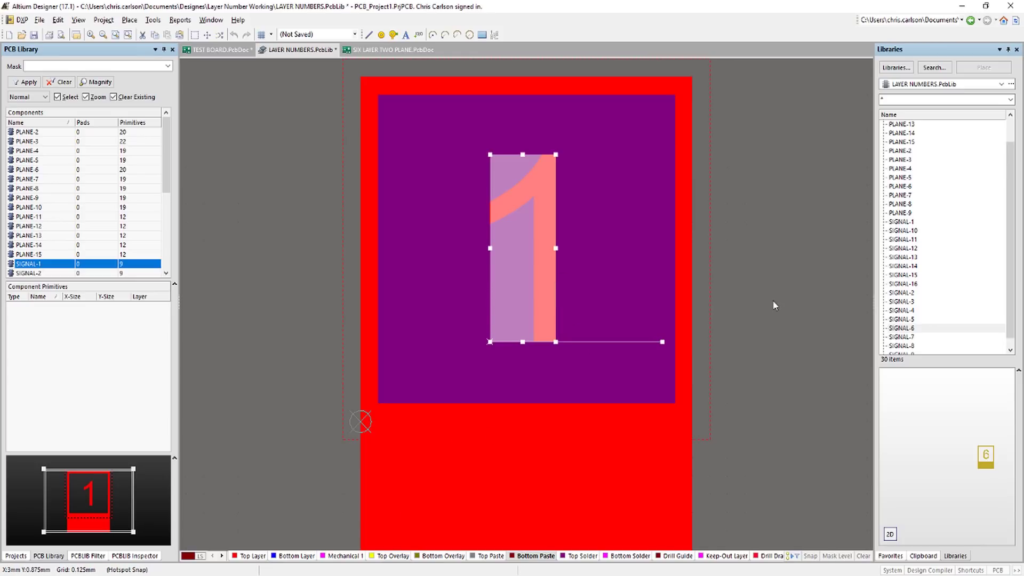
click(759, 325)
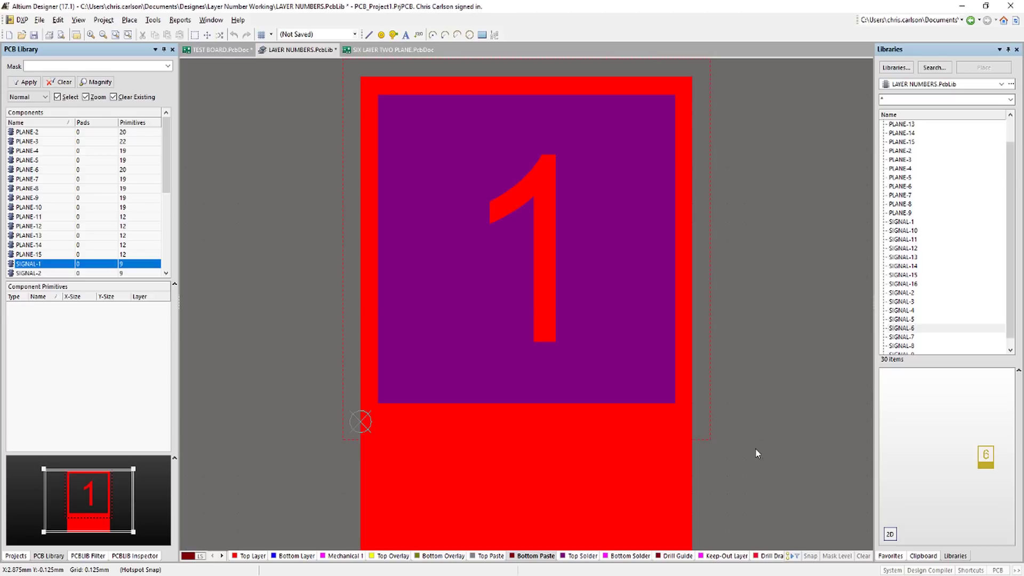
Step: Switch the current layer to Top Solder, then Bottom Solder, and bring up SIX LAYER TWO PLANE.PcbDoc
click(583, 556)
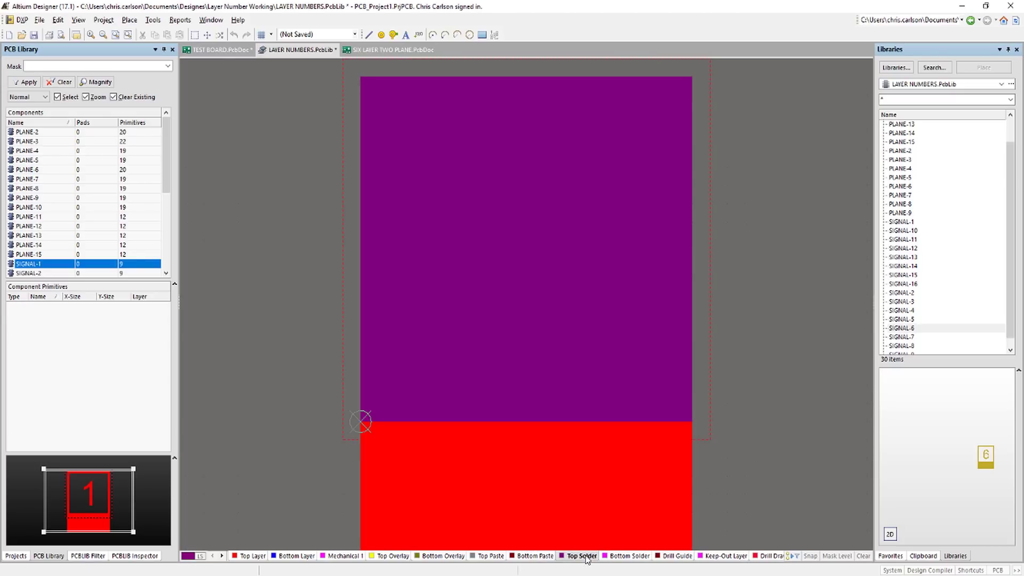
click(616, 560)
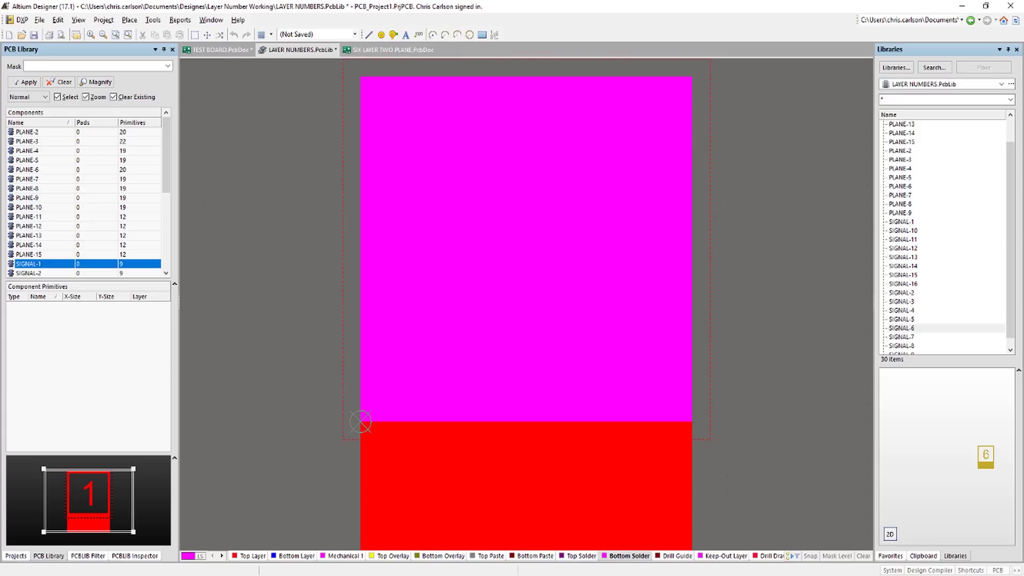
click(410, 50)
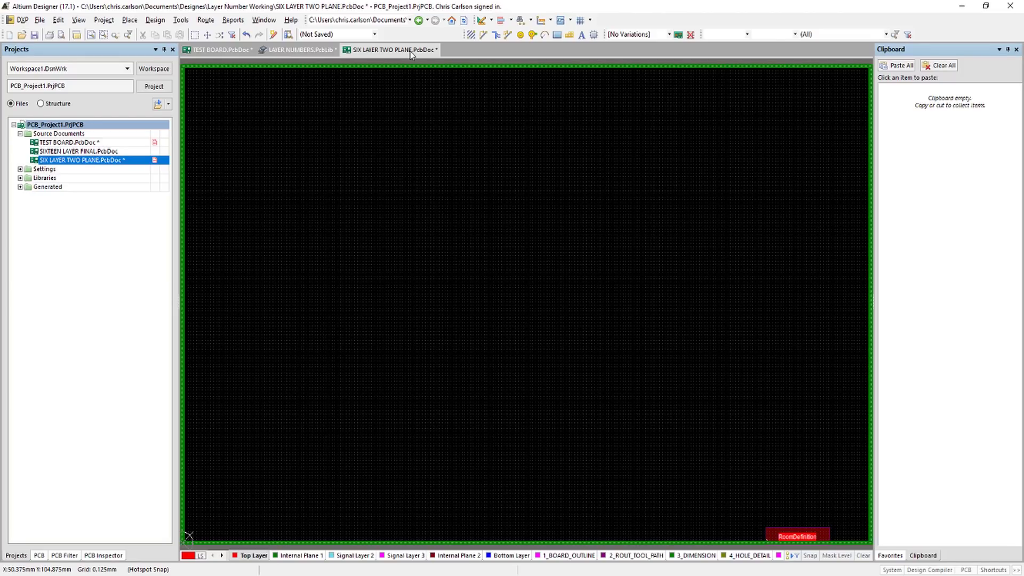
Step: Open the Layer Stack Manager and step through Top, Signal 2–3, Bottom and both internal planes
click(155, 19)
click(202, 135)
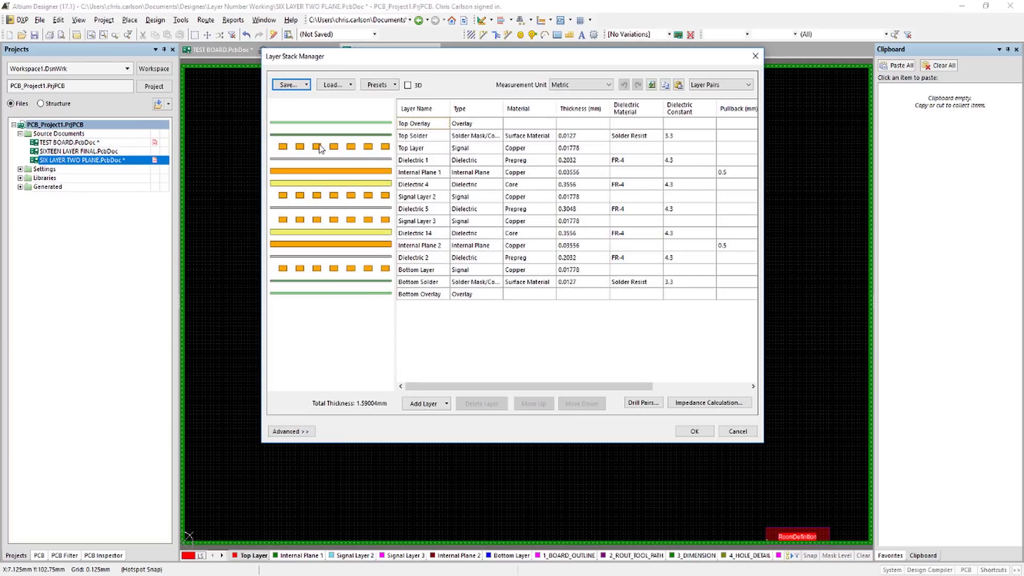
click(320, 148)
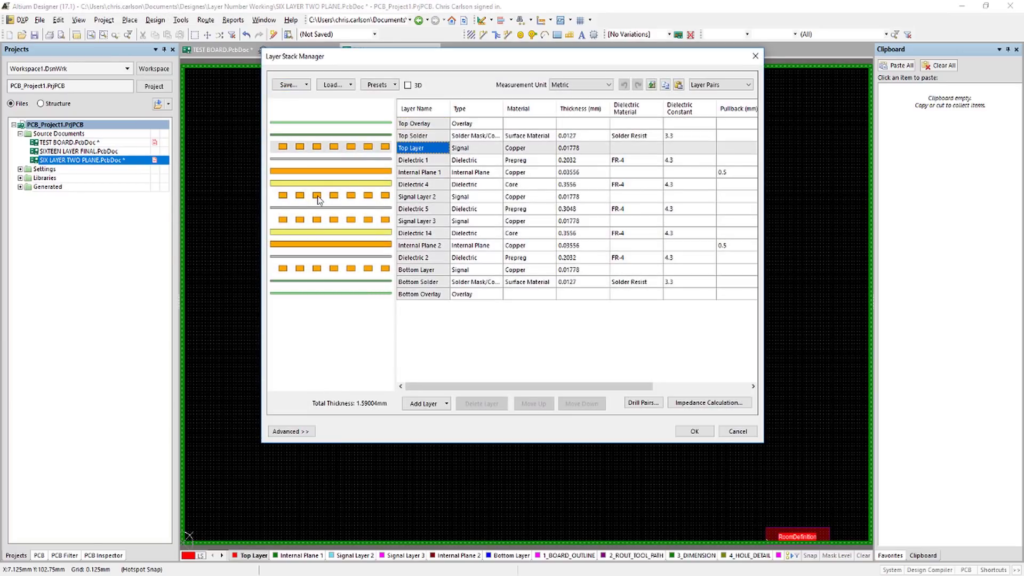
click(317, 196)
click(316, 220)
click(322, 269)
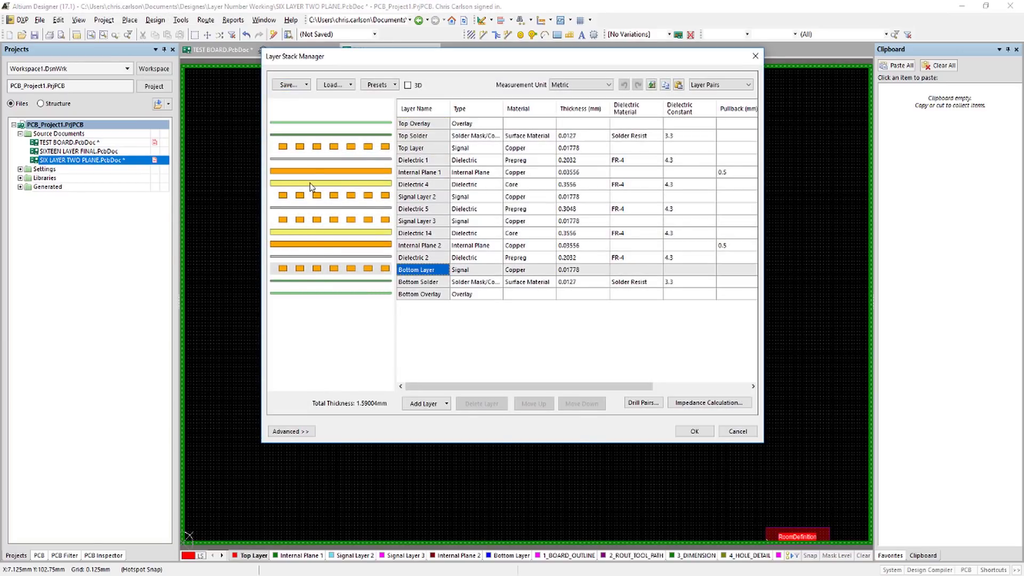
click(313, 172)
click(313, 244)
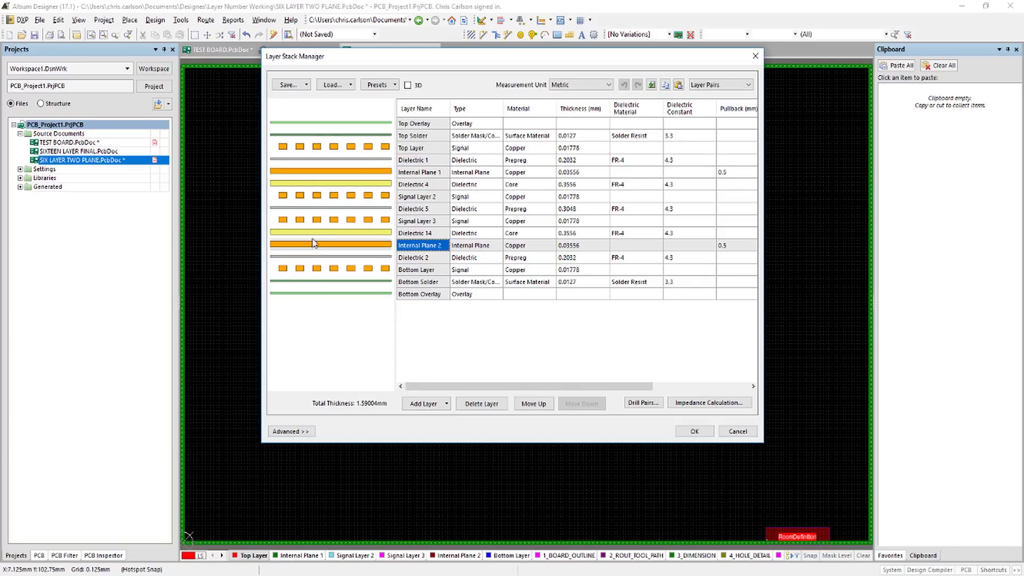
Step: Check Dielectric 4 and Internal Plane 1's 0.5 pullback, then close the stack manager
click(316, 197)
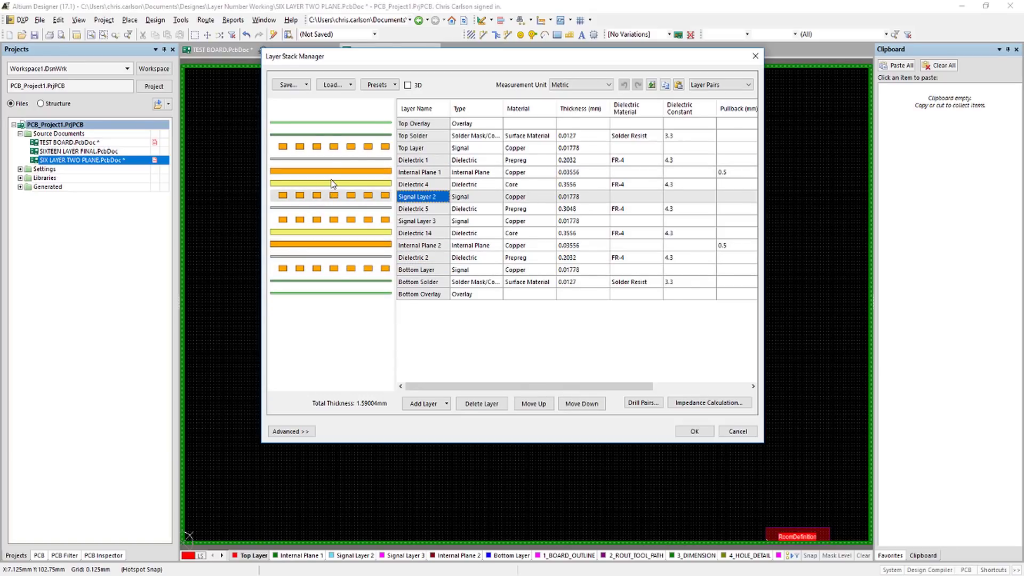
click(332, 183)
click(333, 172)
click(331, 183)
click(334, 195)
click(330, 184)
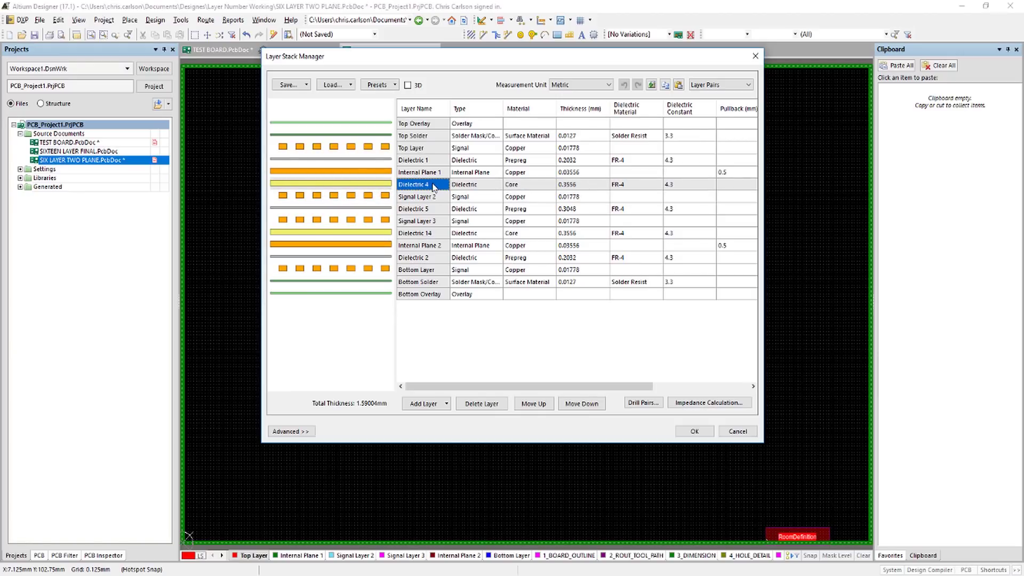
click(729, 174)
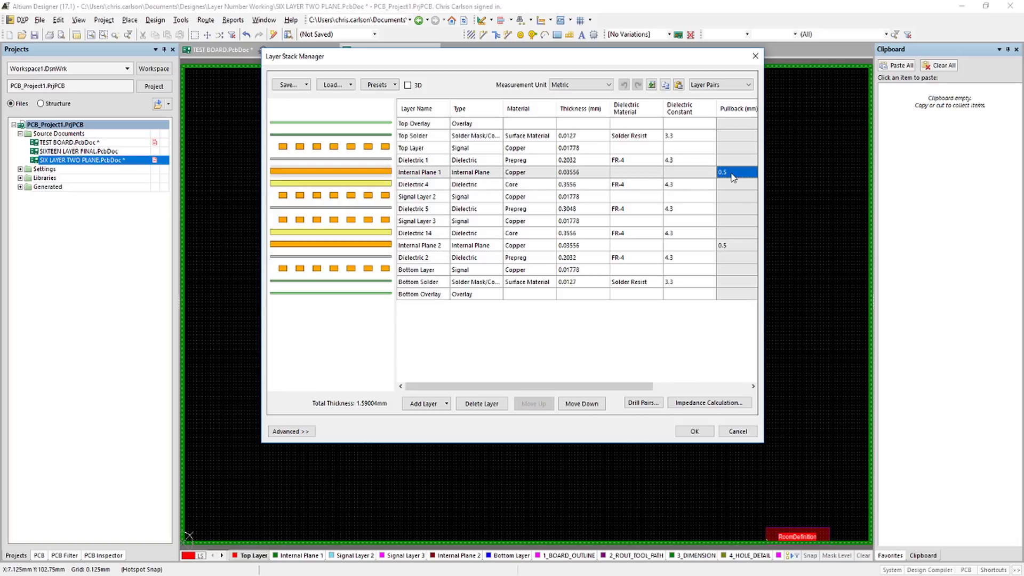
click(755, 57)
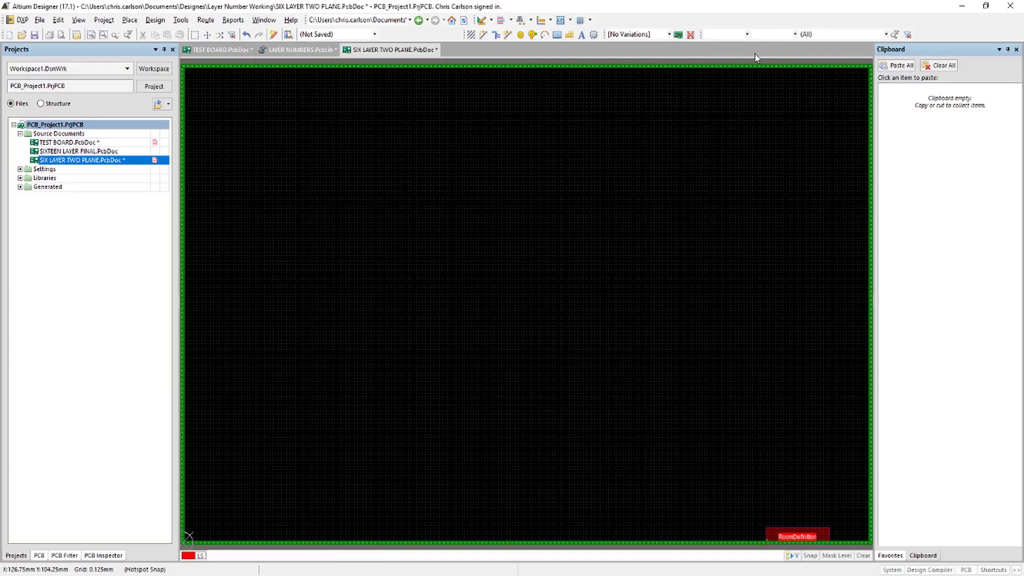
Step: Zoom and pan to centre the RoomDefinition area on the board's bottom edge
right_drag(773, 377, 549, 237)
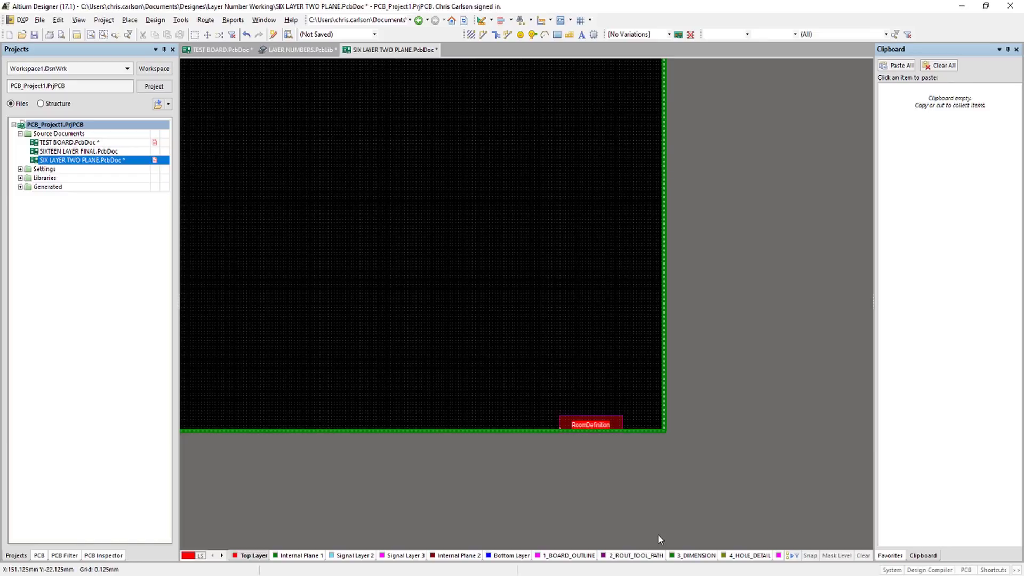
ctrl+scroll(658, 533, up, 3)
right_drag(581, 131, 649, 203)
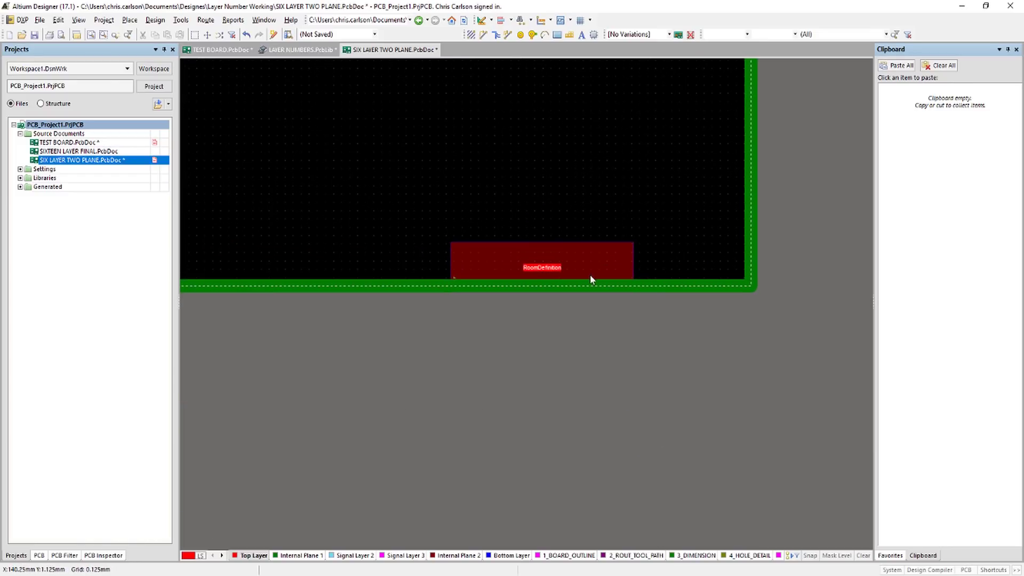
ctrl+scroll(589, 274, up, 1)
ctrl+scroll(558, 274, up, 1)
right_drag(491, 181, 559, 202)
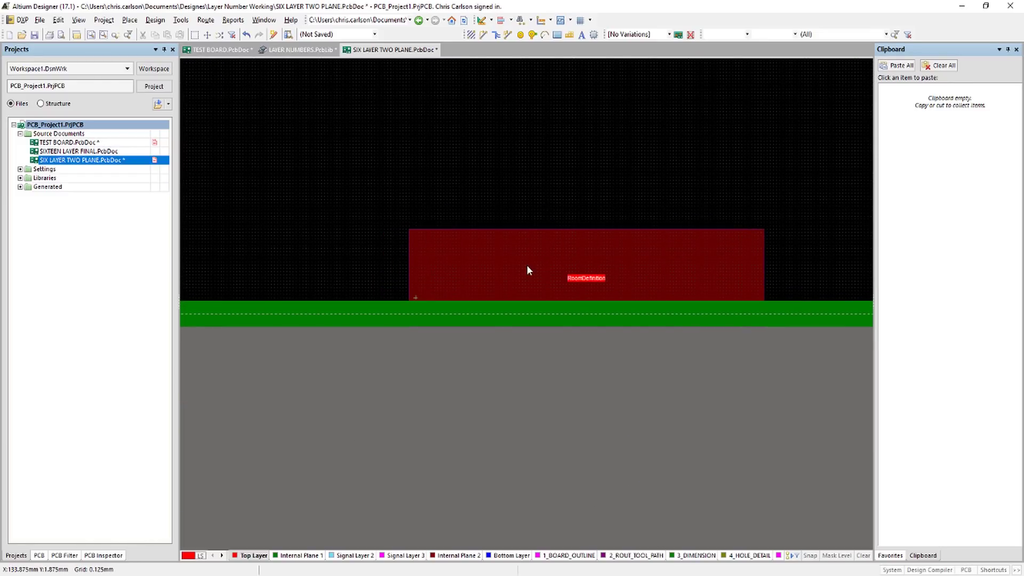
ctrl+scroll(525, 263, up, 1)
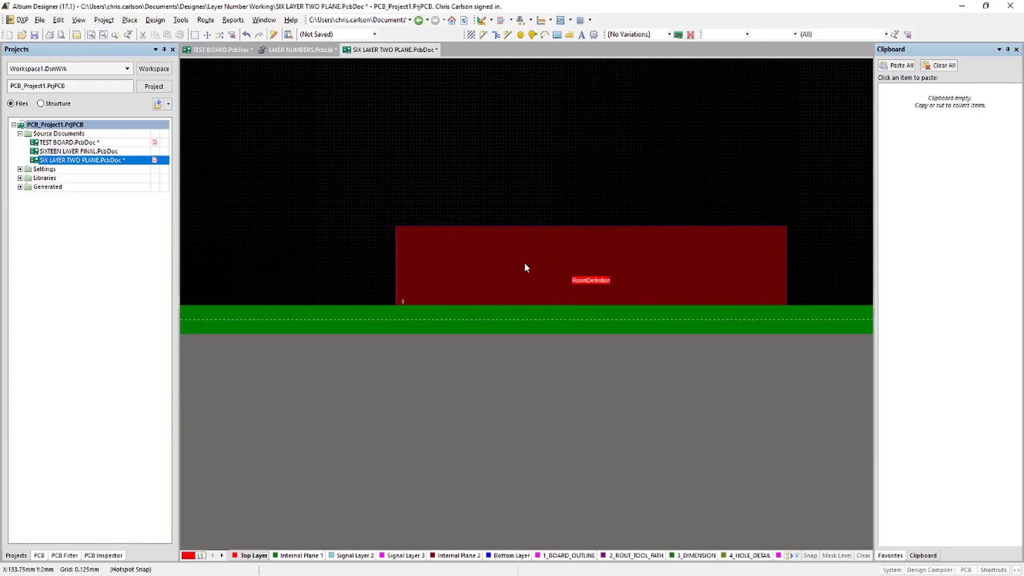
click(154, 20)
click(169, 63)
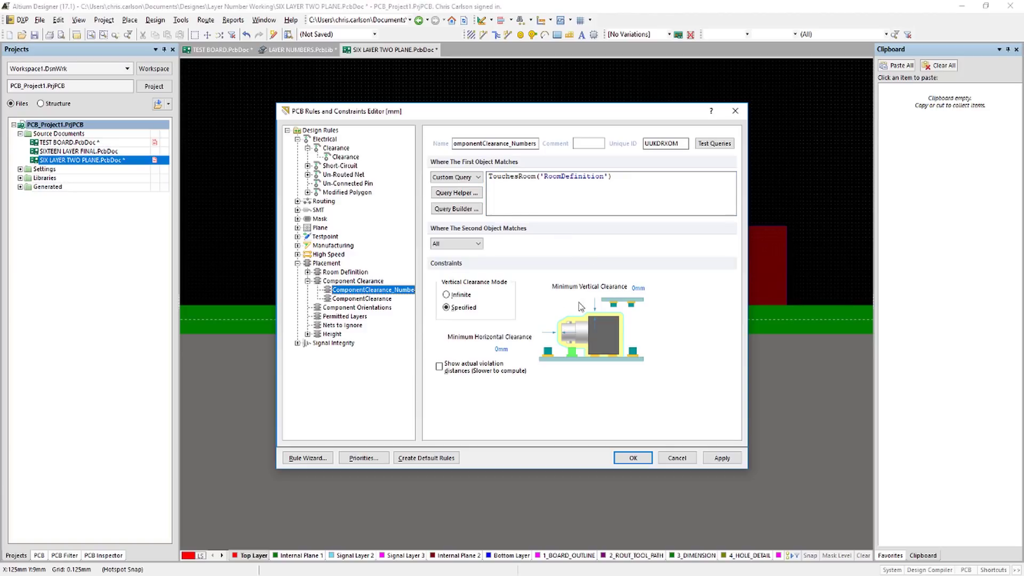
click(637, 288)
click(598, 181)
drag(618, 176, 496, 176)
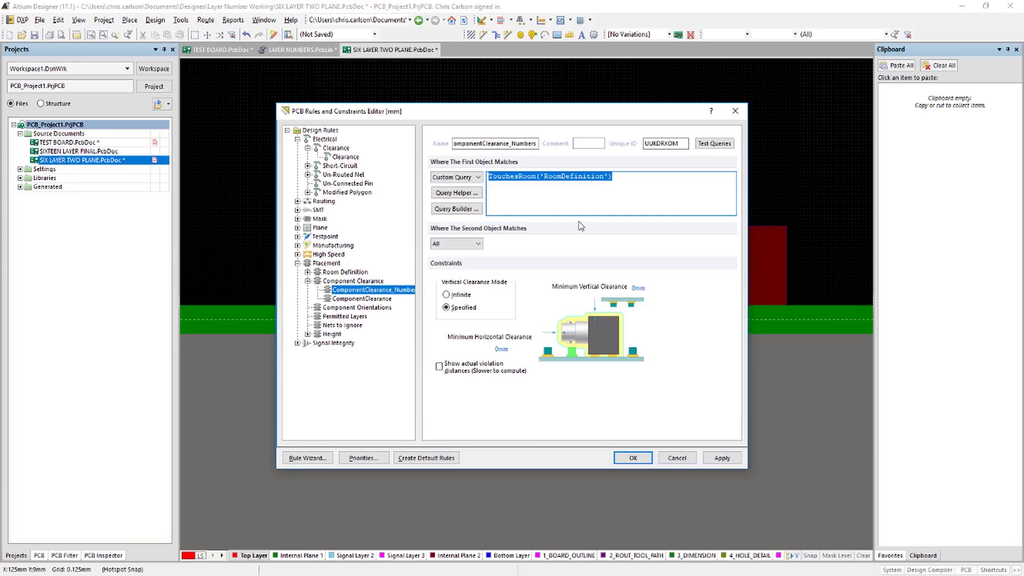
click(735, 112)
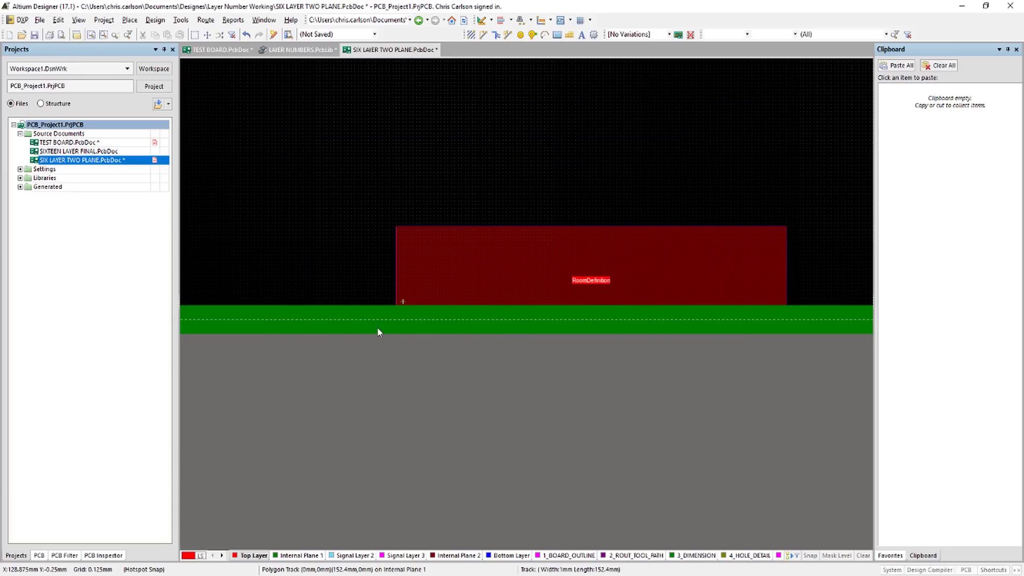
Step: Adjust the canvas zoom, then open the status-bar panel list and its System panels
ctrl+scroll(392, 314, up, 3)
ctrl+scroll(425, 301, down, 3)
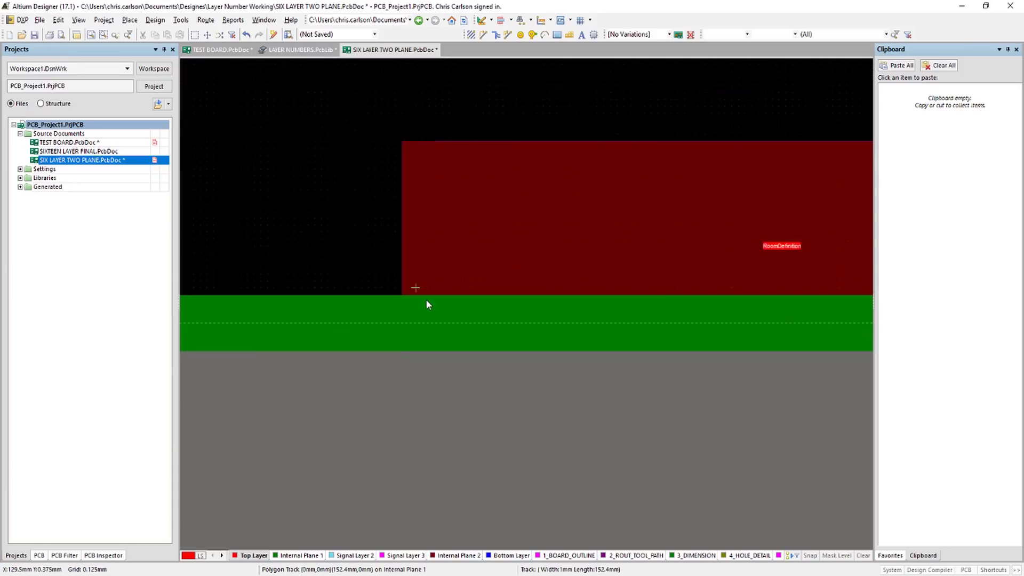
ctrl+scroll(427, 302, down, 2)
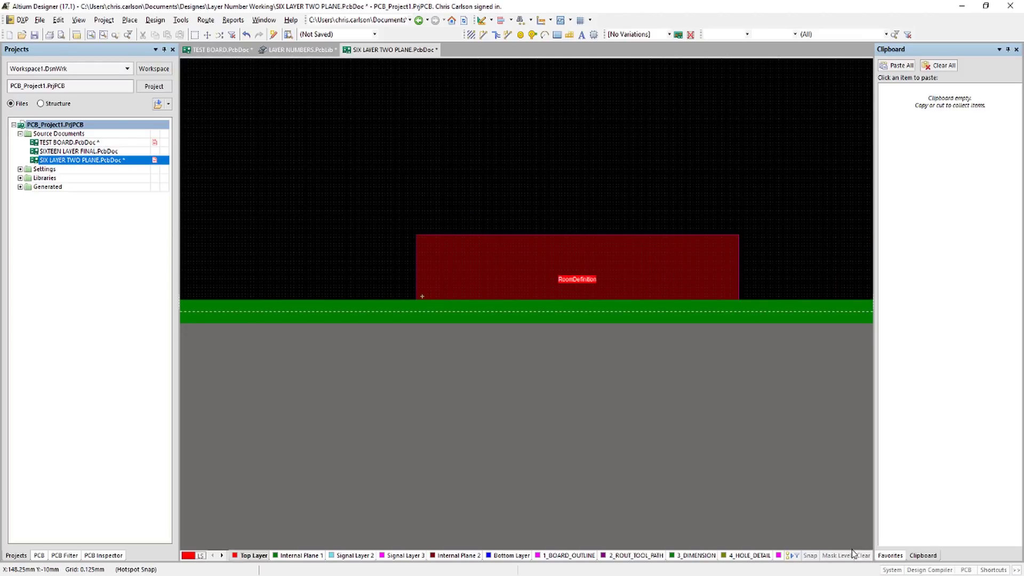
click(966, 569)
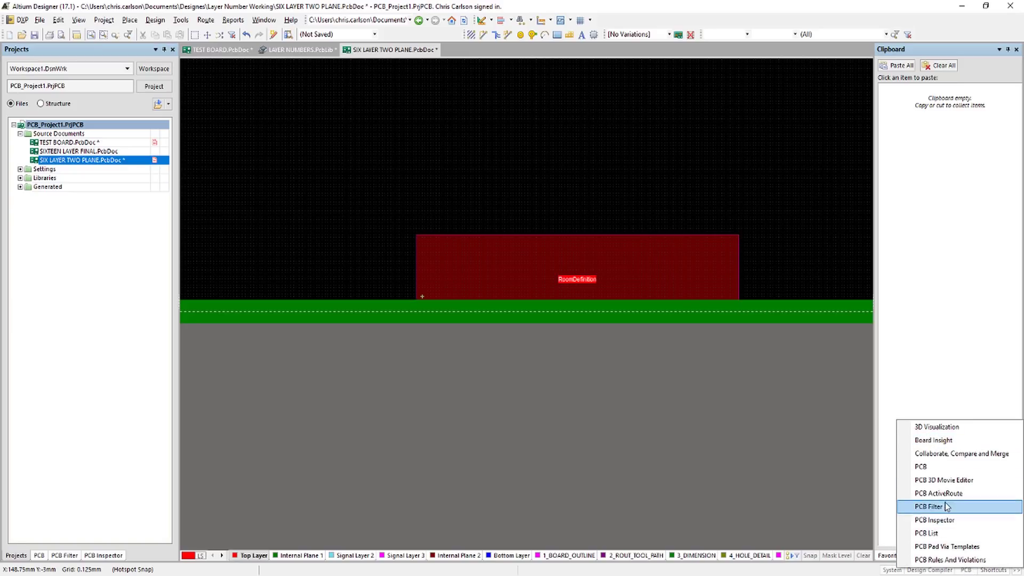
click(896, 571)
Step: From the Libraries panel, place SIGNAL-1 as Designator21 inside the RoomDefinition on the bottom edge
click(927, 455)
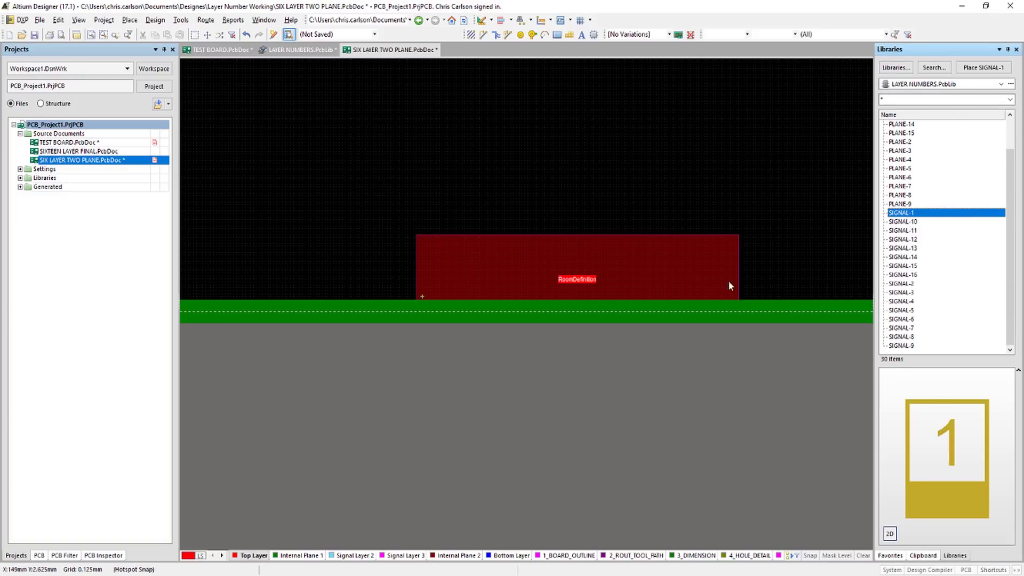
click(432, 381)
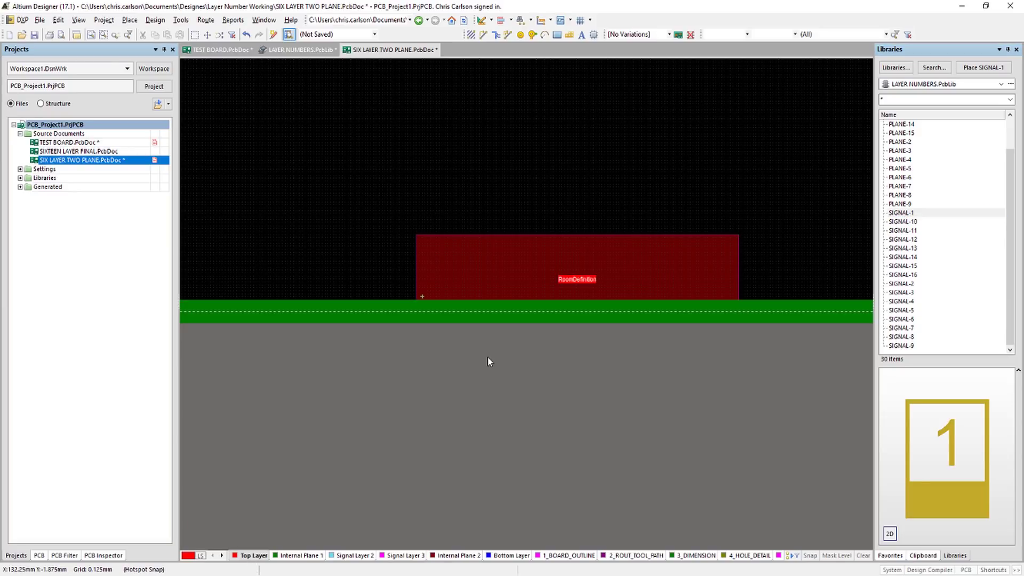
double_click(900, 213)
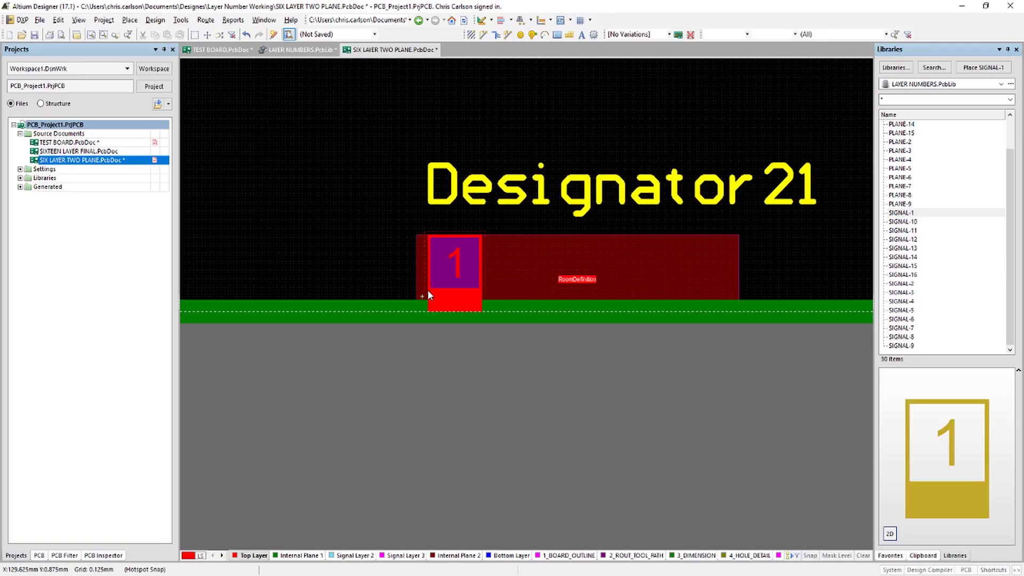
ctrl+scroll(424, 301, up, 2)
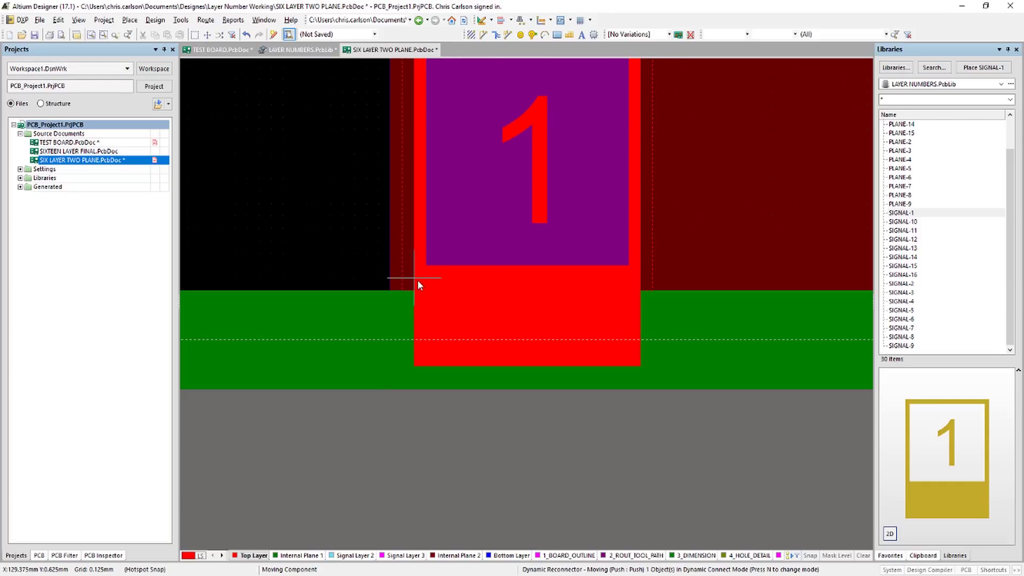
click(417, 280)
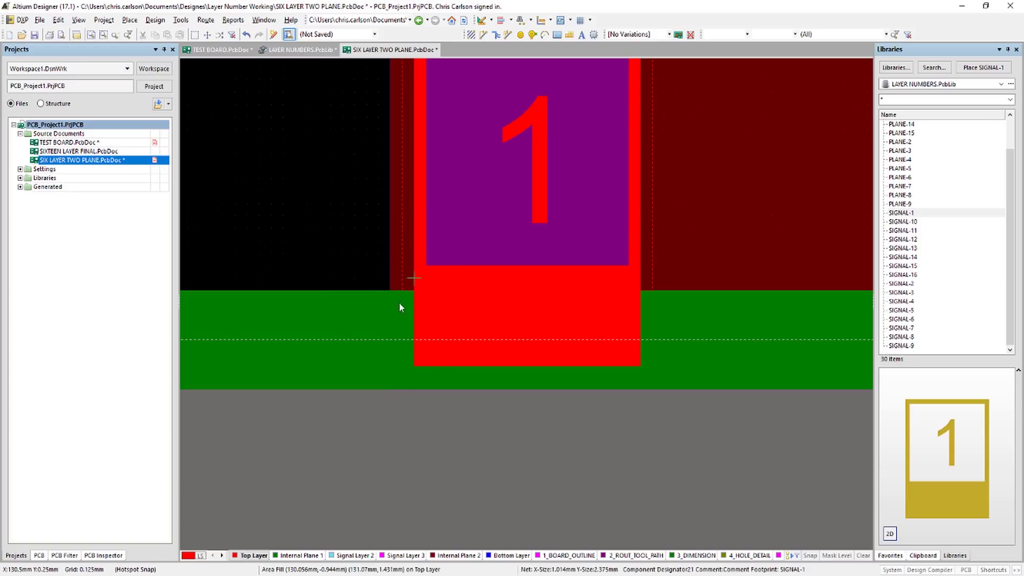
ctrl+scroll(431, 353, down, 4)
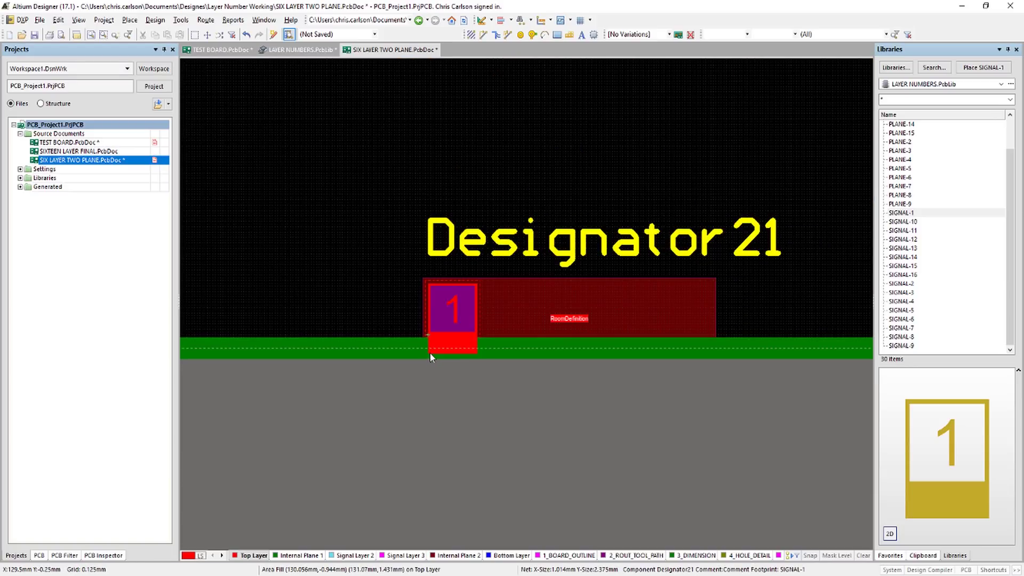
Step: Make Internal Plane 1 active, drag in PLANE-2 and set its layer to Internal Plane 1
click(298, 555)
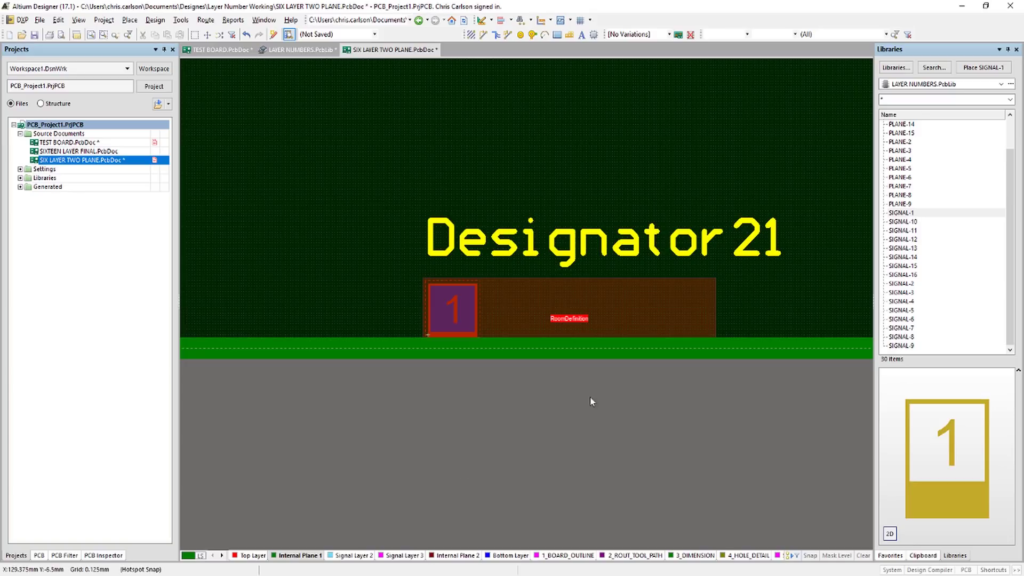
scroll(936, 163, up, 2)
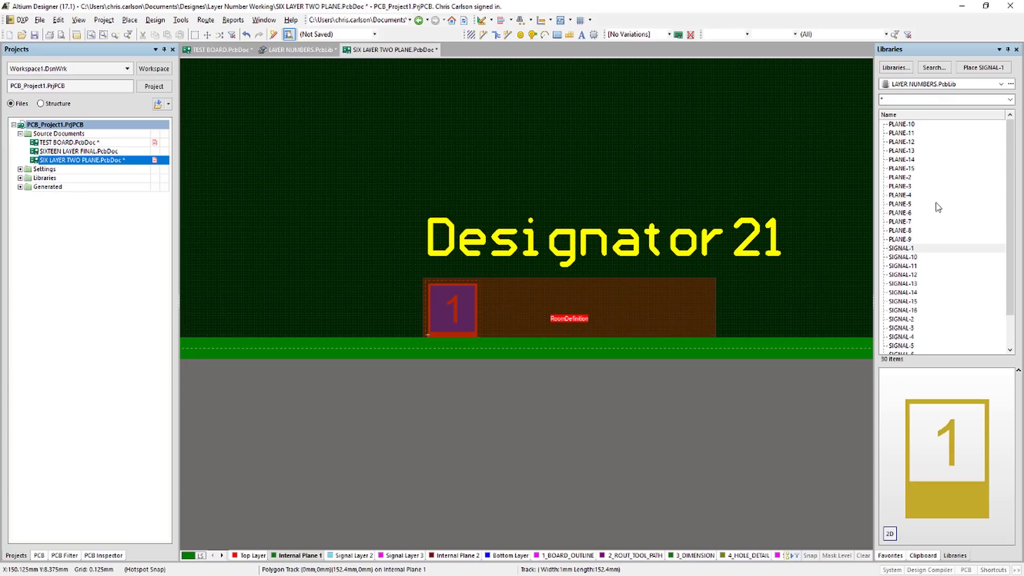
drag(909, 177, 510, 255)
key(Tab)
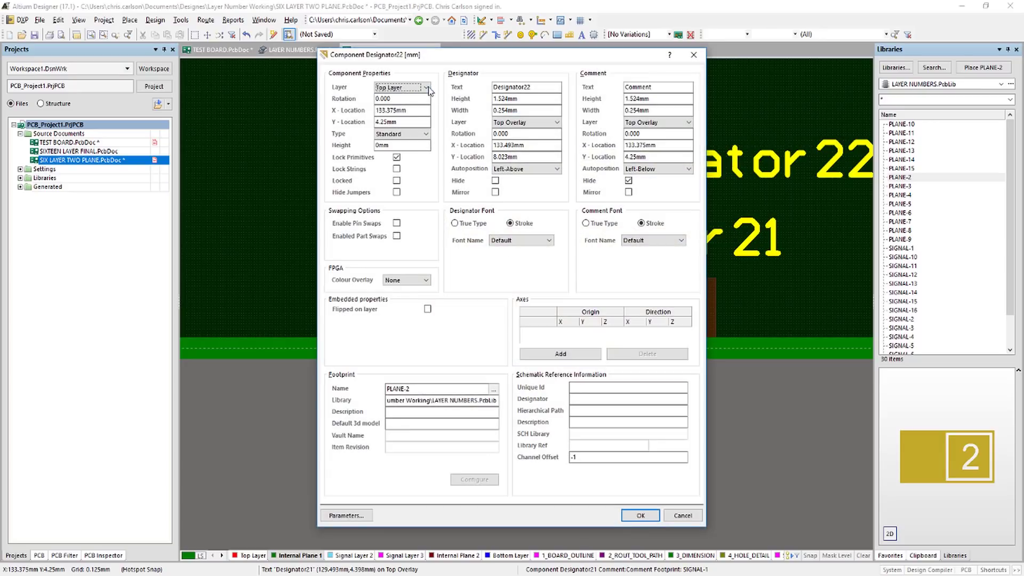
click(426, 88)
click(421, 105)
click(640, 515)
Step: Drop PLANE-2 as Designator22 beside the 1 footprint on the bottom edge
ctrl+scroll(469, 356, up, 4)
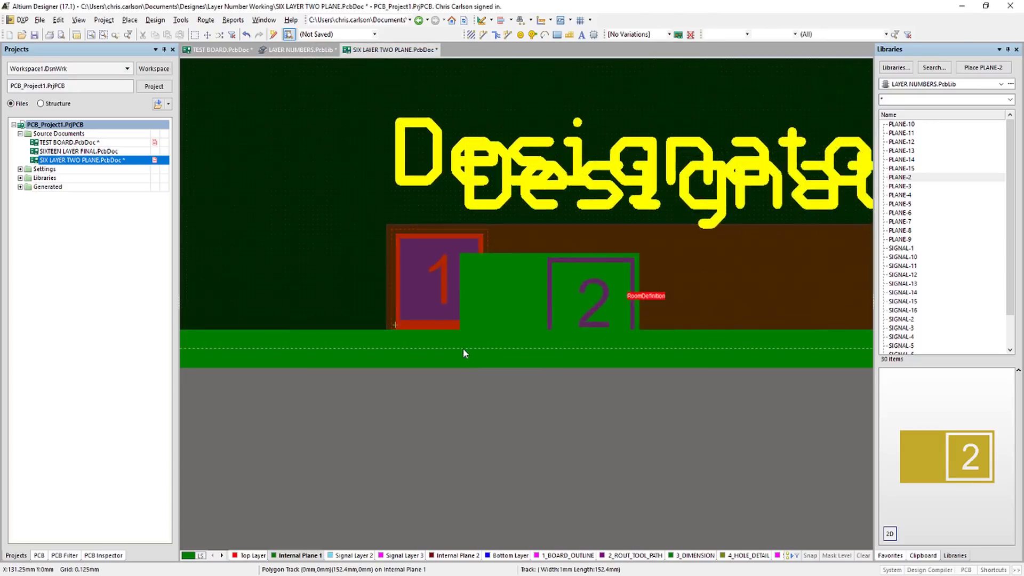
ctrl+scroll(405, 312, up, 1)
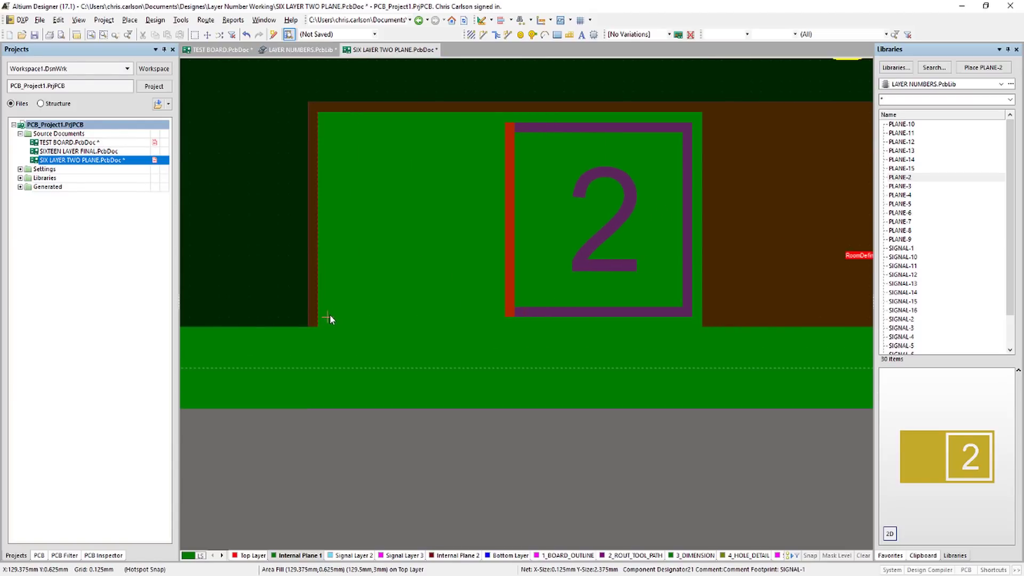
click(329, 317)
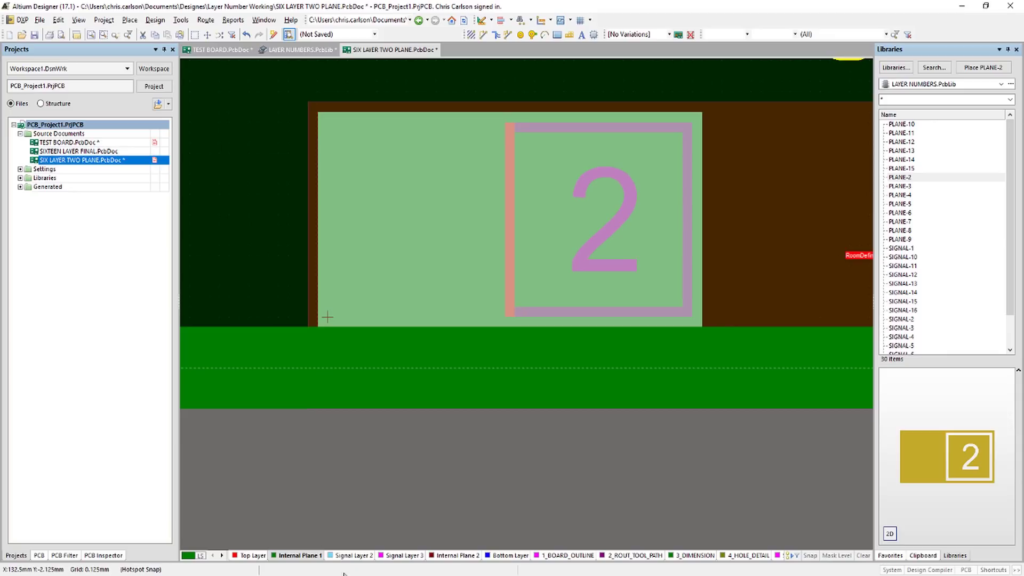
click(349, 555)
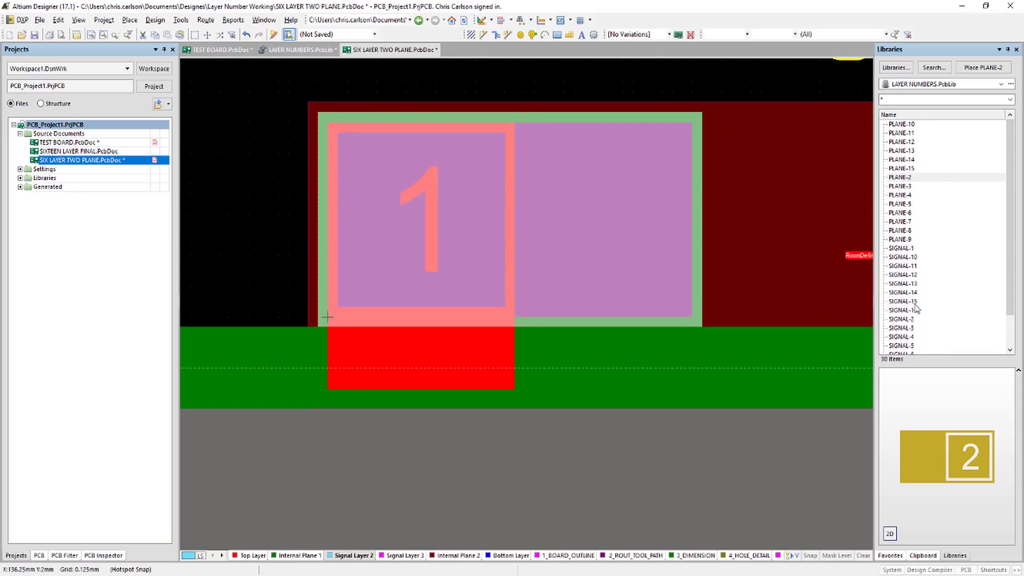
Step: Place the SIGNAL-3 footprint on Signal Layer 2 beside the 1 on the bottom board edge
click(759, 421)
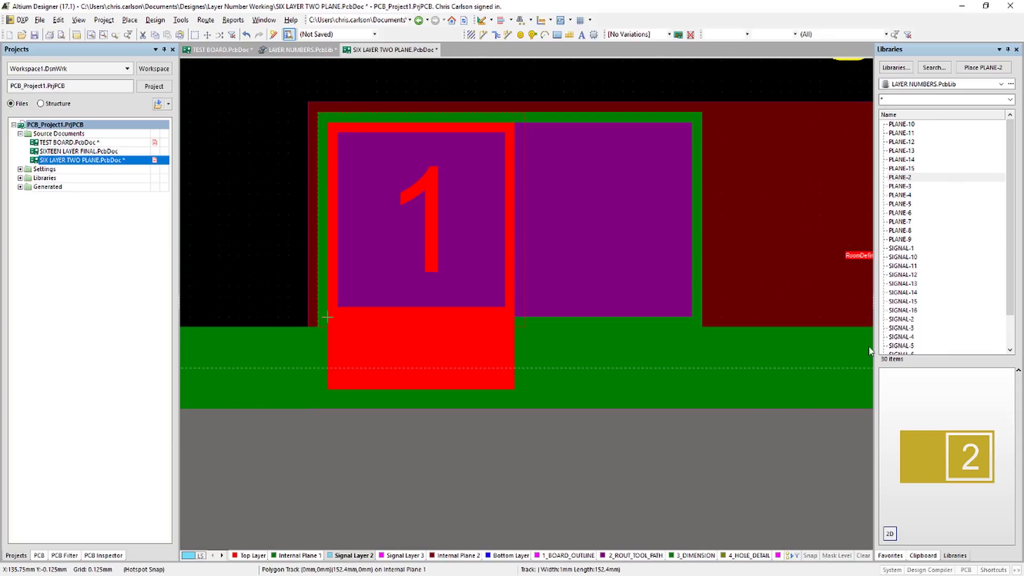
click(902, 327)
drag(904, 331, 490, 315)
key(Tab)
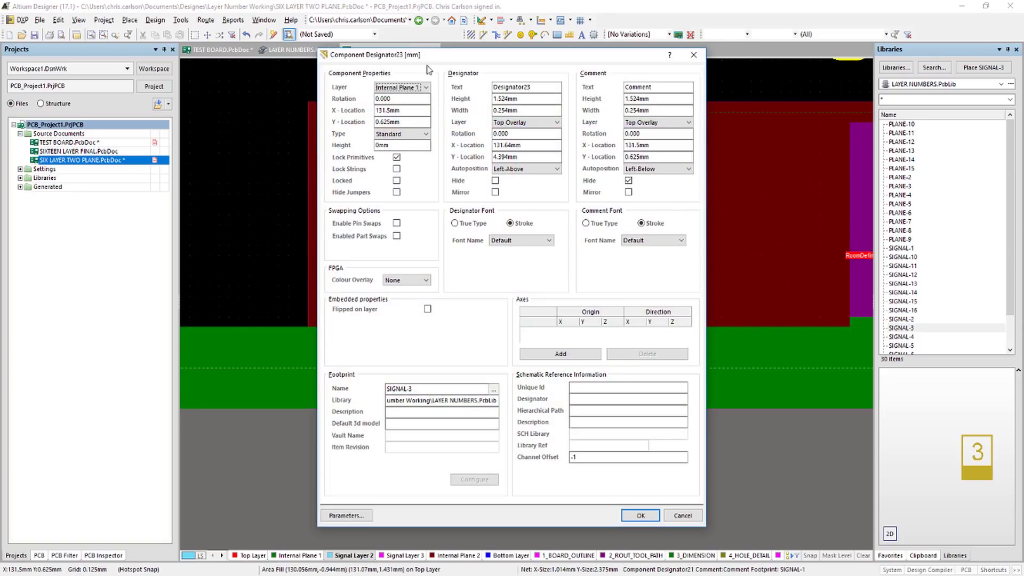
click(426, 87)
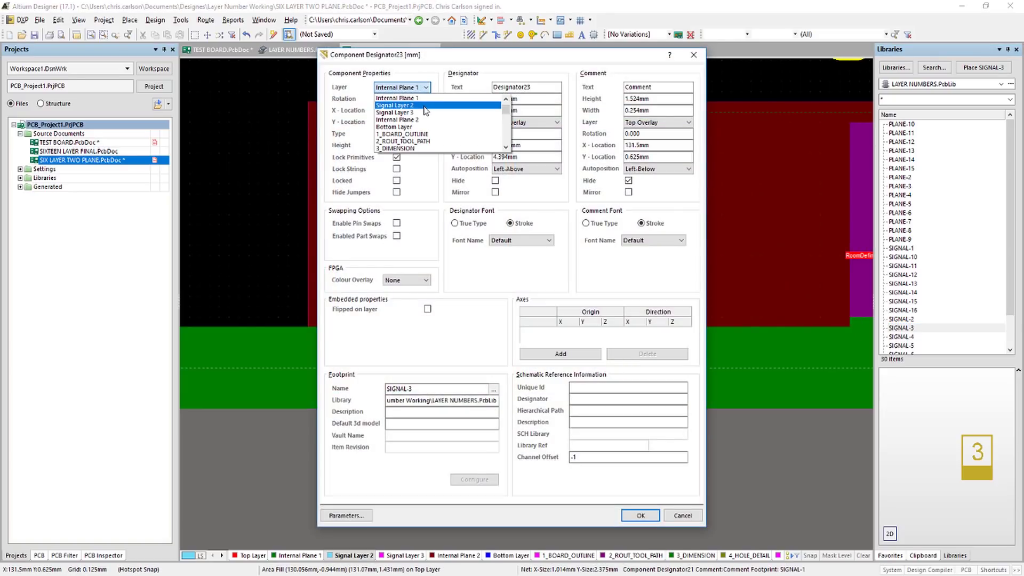
click(425, 106)
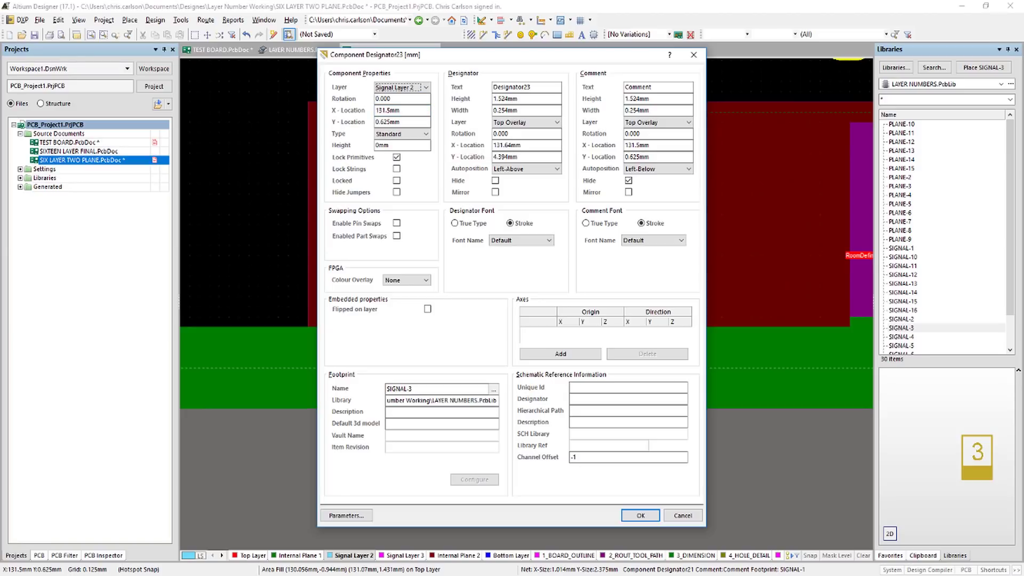
click(640, 516)
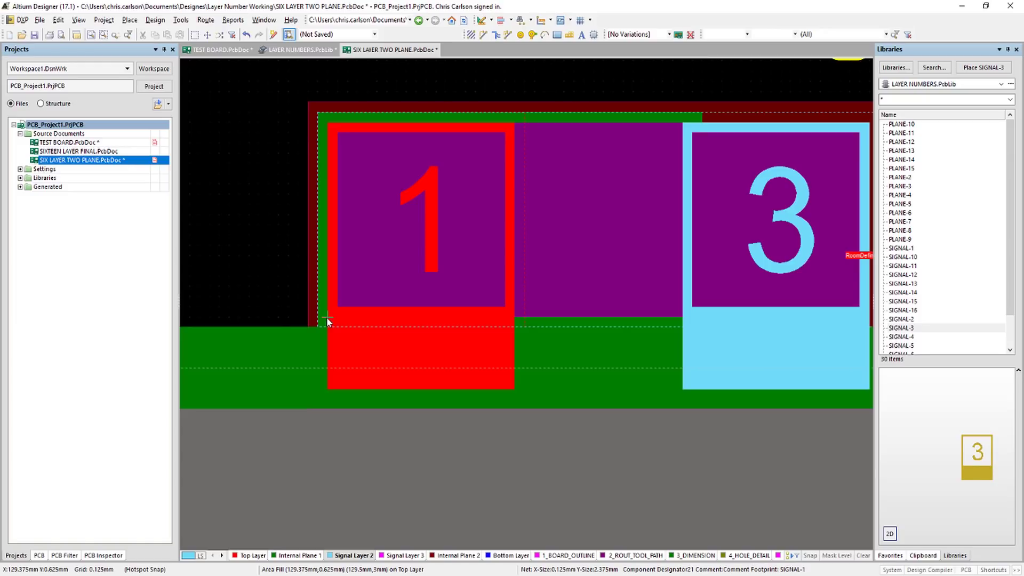
click(327, 320)
click(392, 473)
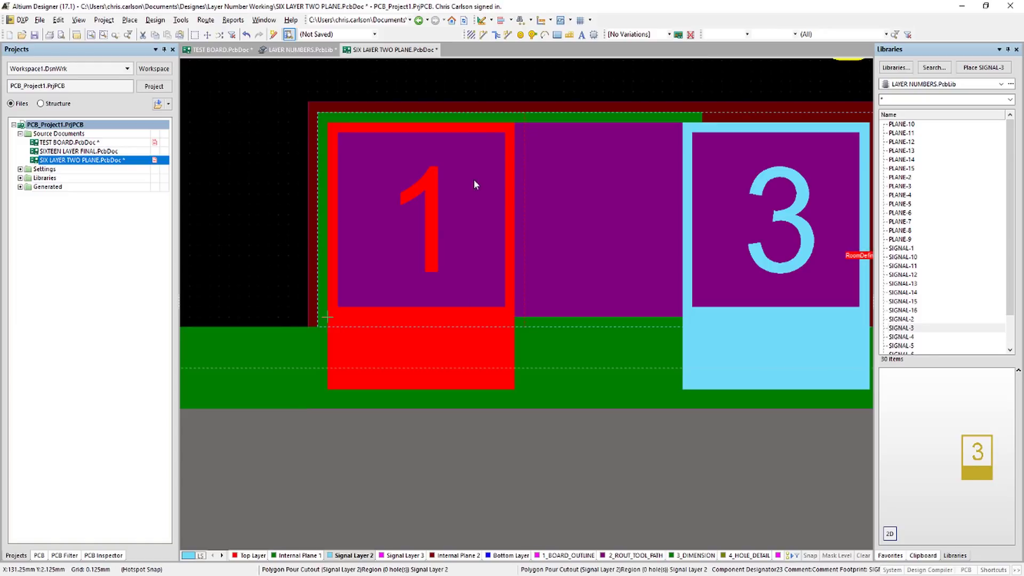
ctrl+scroll(551, 231, down, 4)
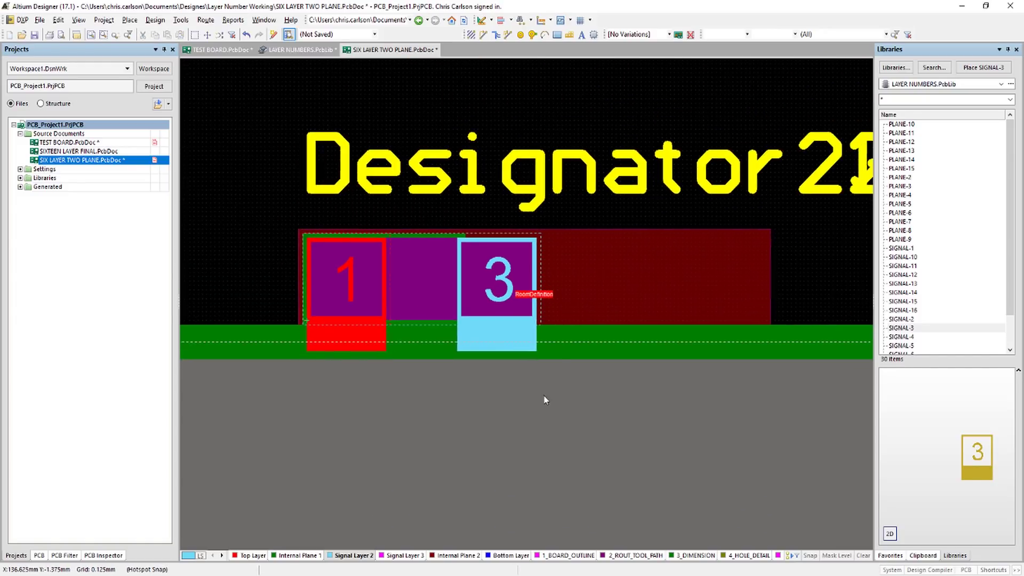
Step: With Signal Layer 3 active, place the SIGNAL-4 footprint on Signal Layer 3 right next to the 3
click(405, 556)
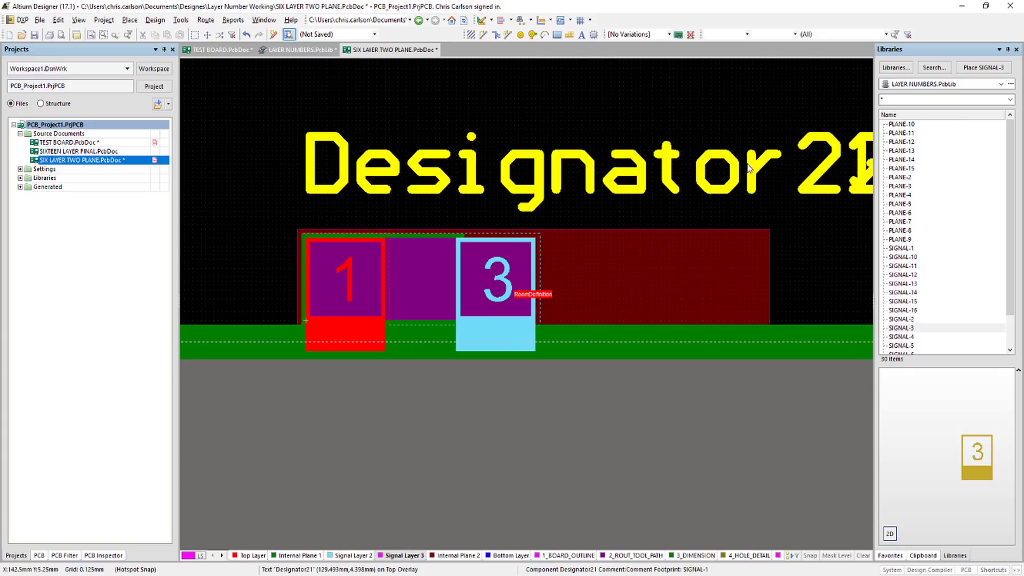
double_click(902, 337)
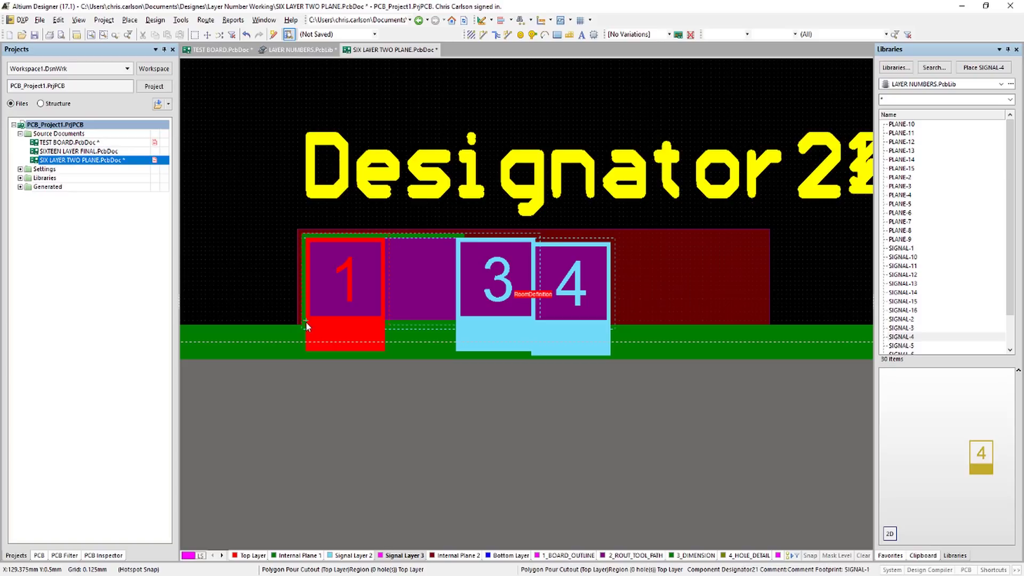
click(305, 322)
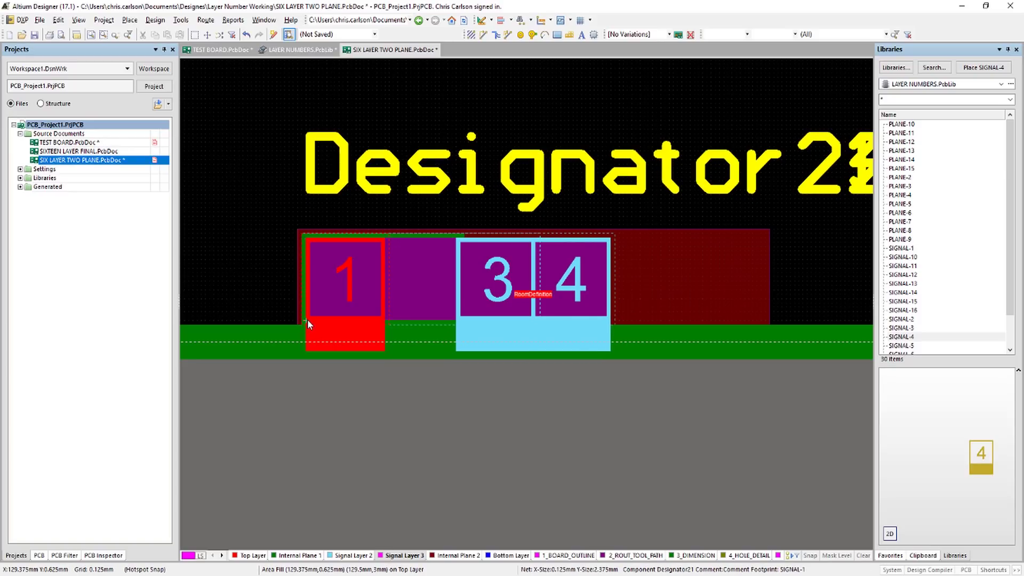
key(Tab)
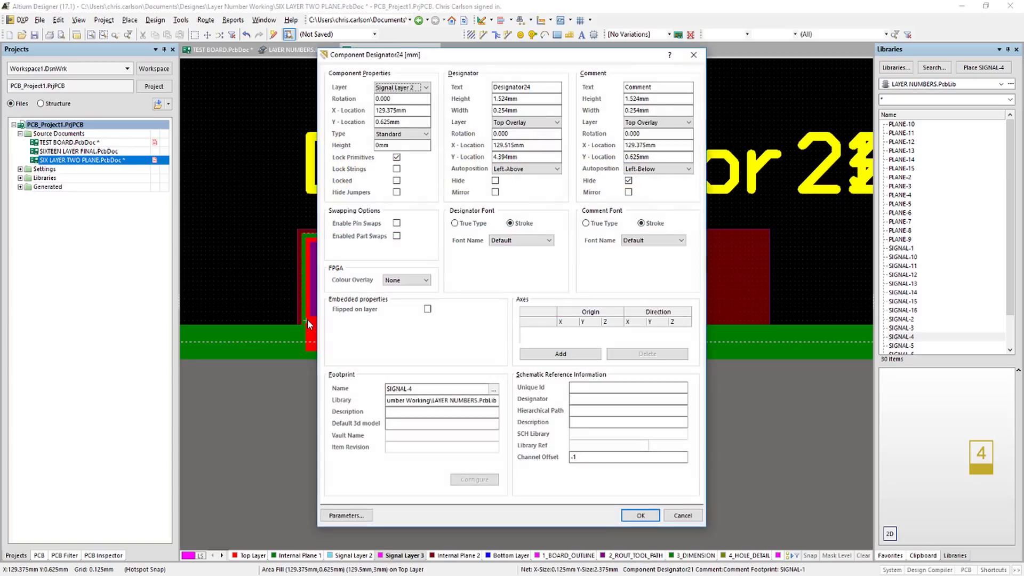
click(430, 87)
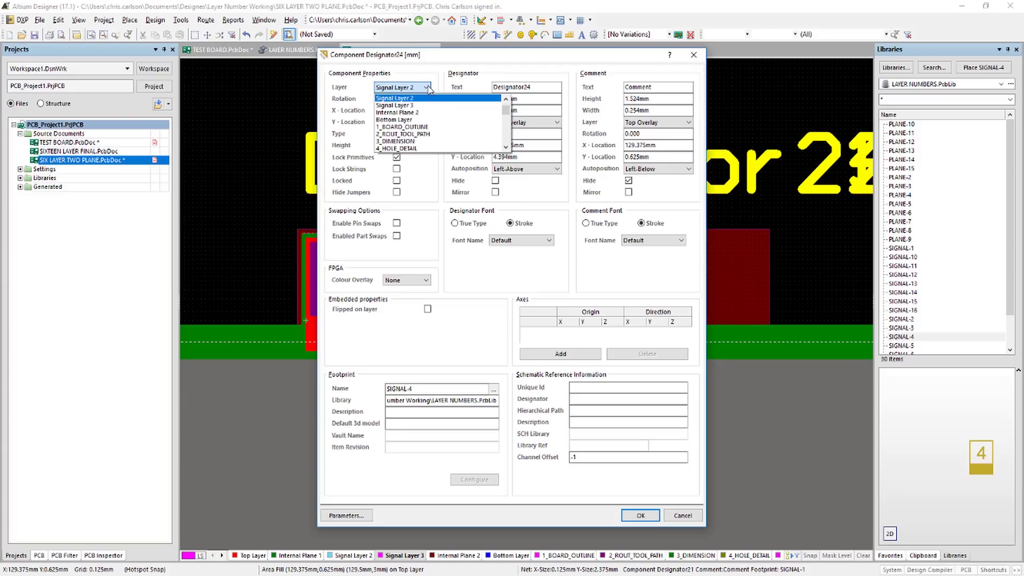
click(423, 108)
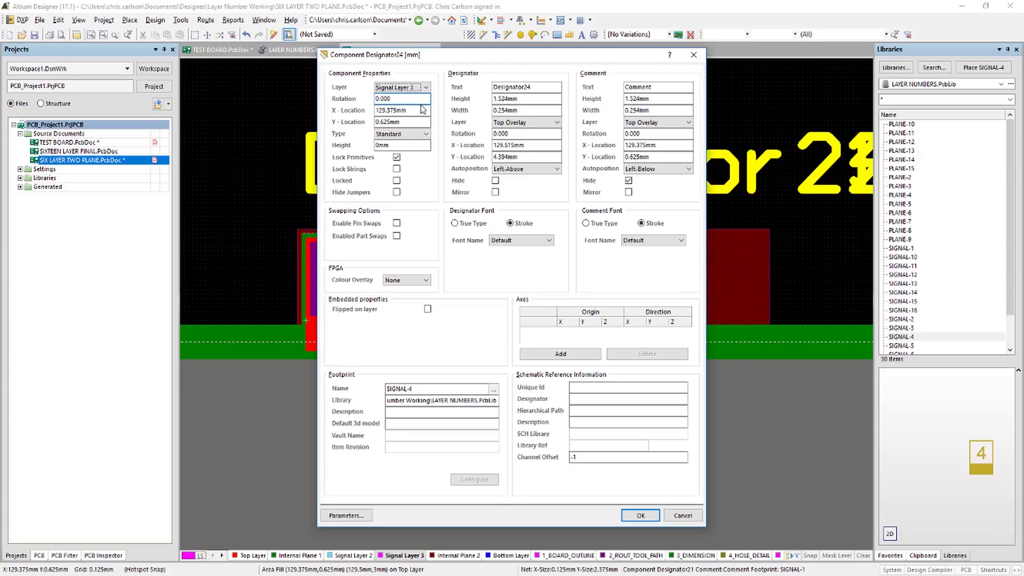
click(639, 515)
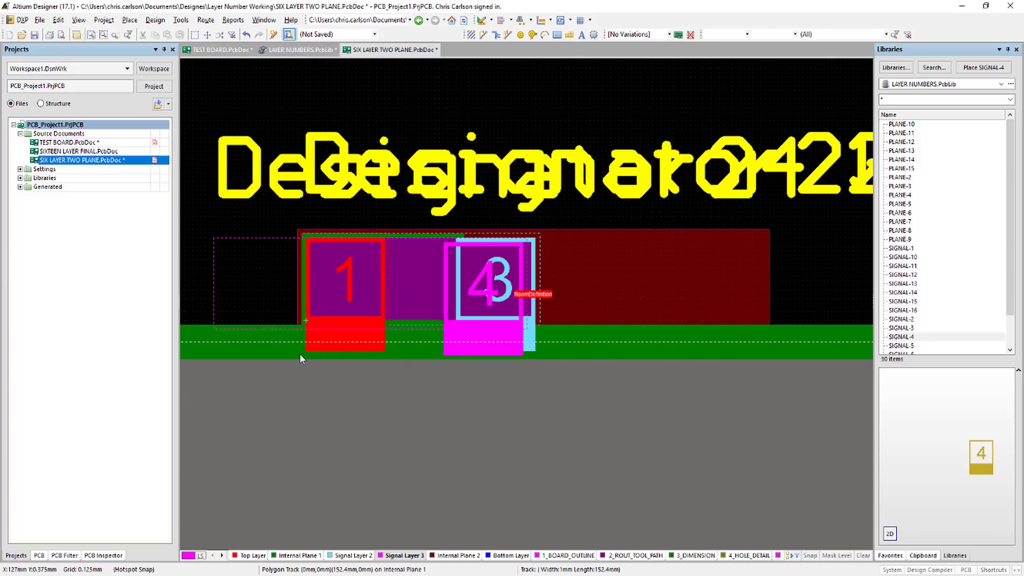
click(306, 321)
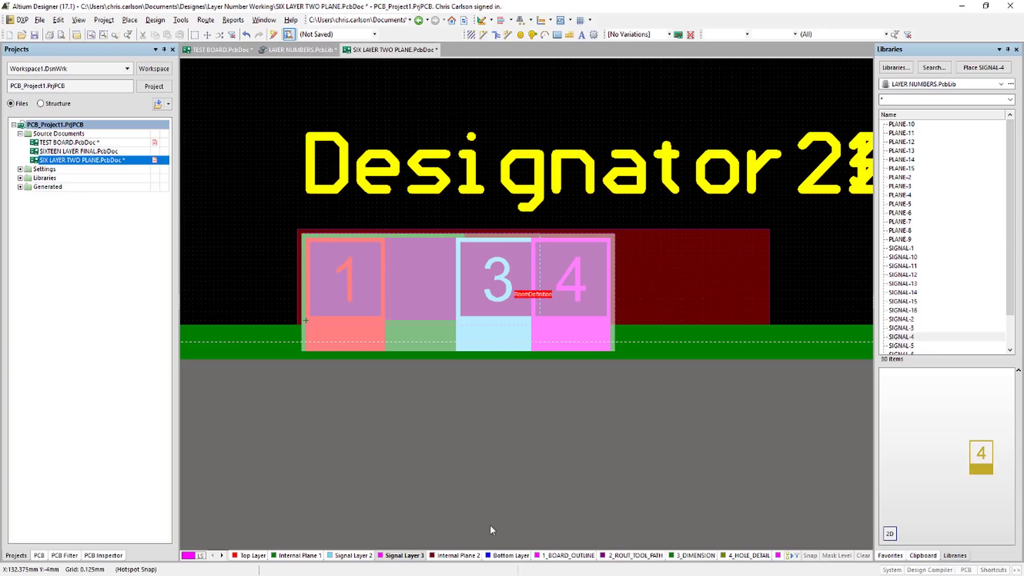
Step: With Internal Plane 2 active, place the PLANE-5 footprint on Internal Plane 2 beside the 4
click(451, 556)
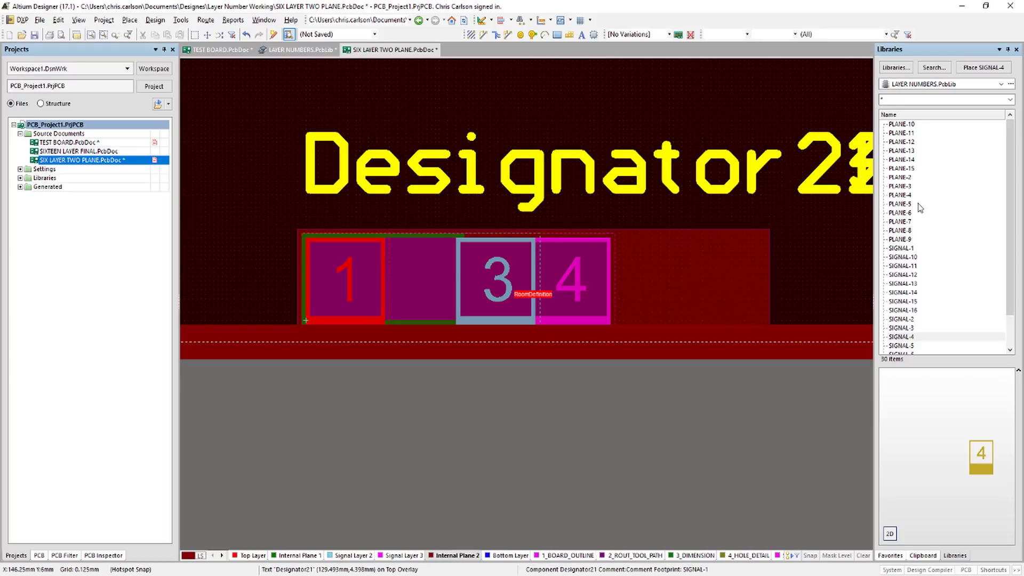
drag(904, 209, 322, 319)
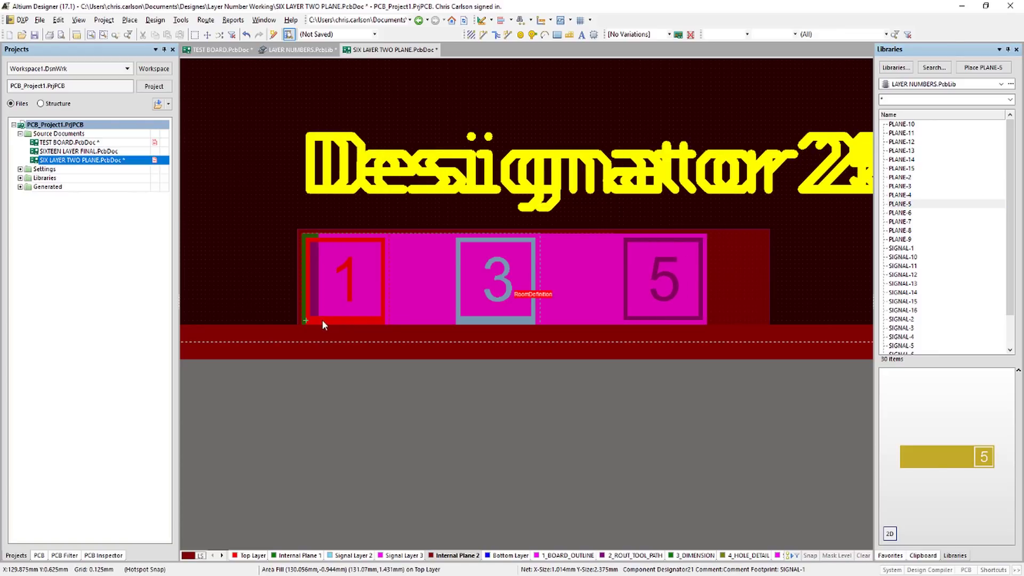
key(Tab)
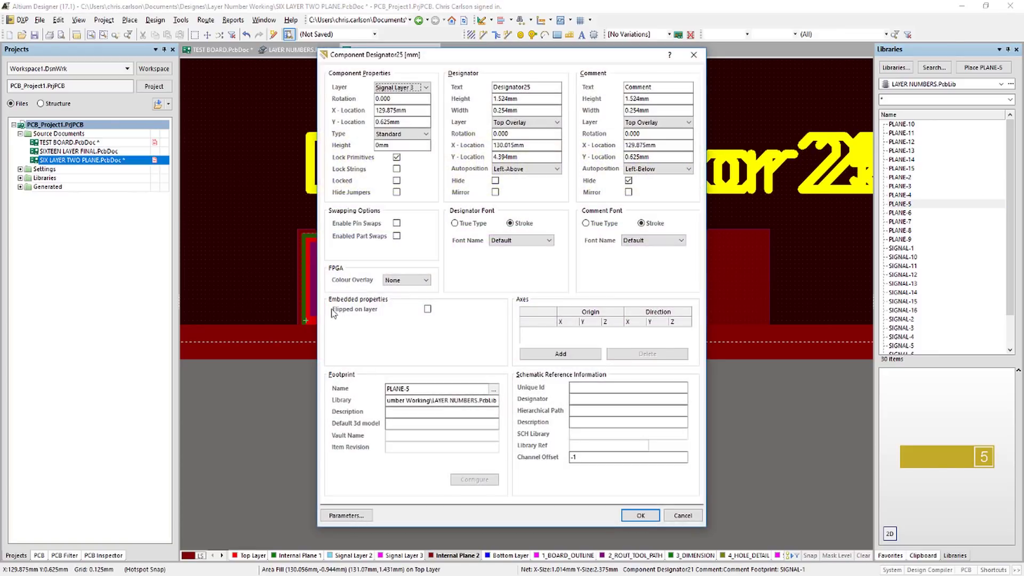
click(426, 88)
click(416, 106)
click(641, 515)
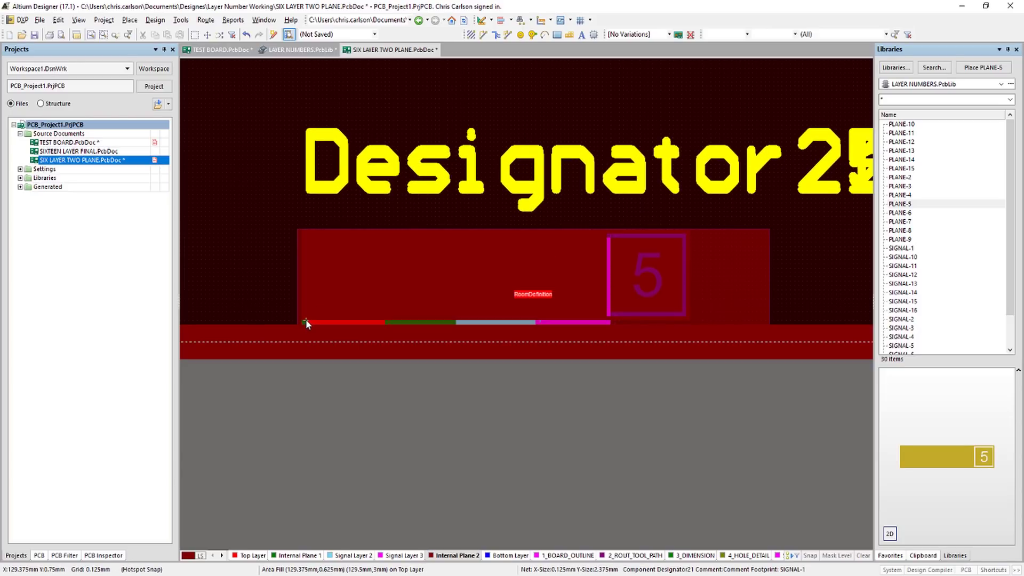
ctrl+scroll(307, 320, up, 4)
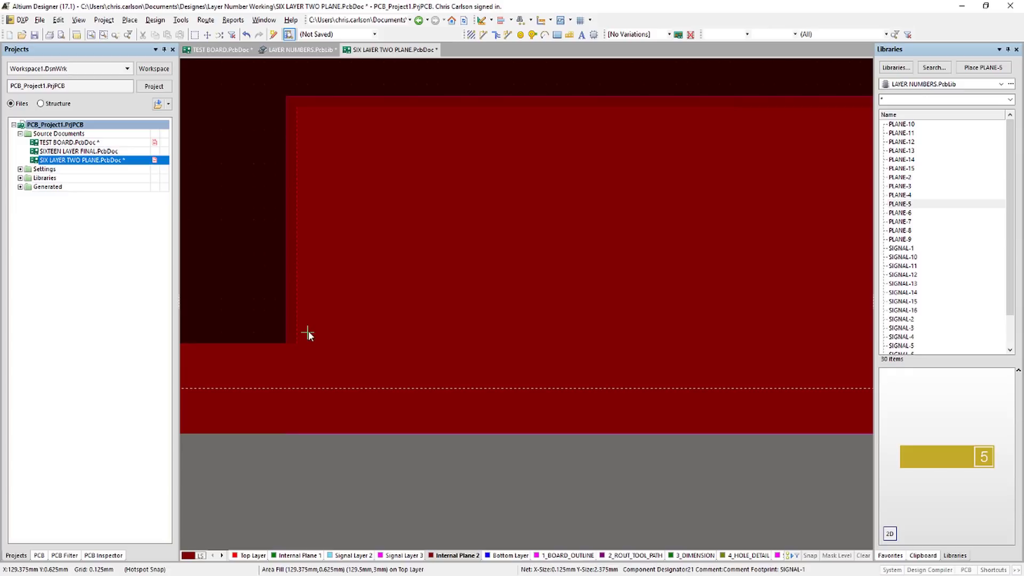
click(308, 333)
ctrl+scroll(355, 198, down, 3)
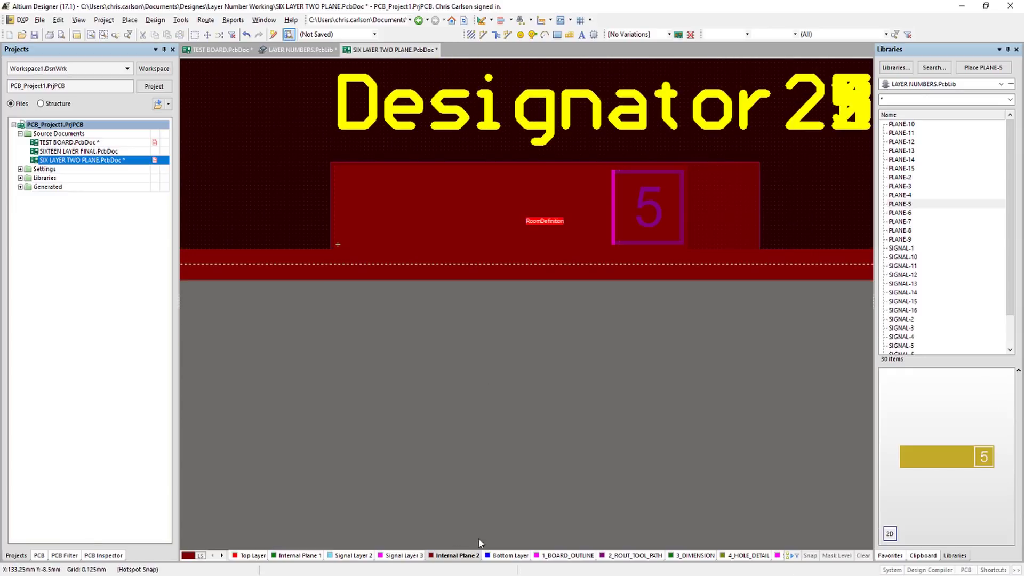
Step: Place the SIGNAL-6 footprint on the Bottom Layer with Flipped on layer ticked
click(515, 555)
scroll(921, 320, down, 2)
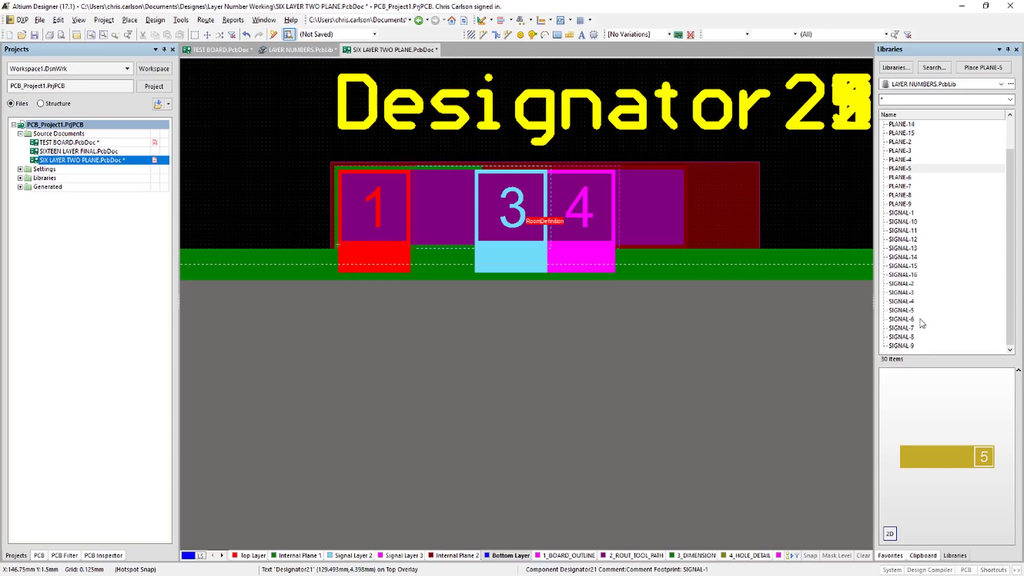
double_click(905, 320)
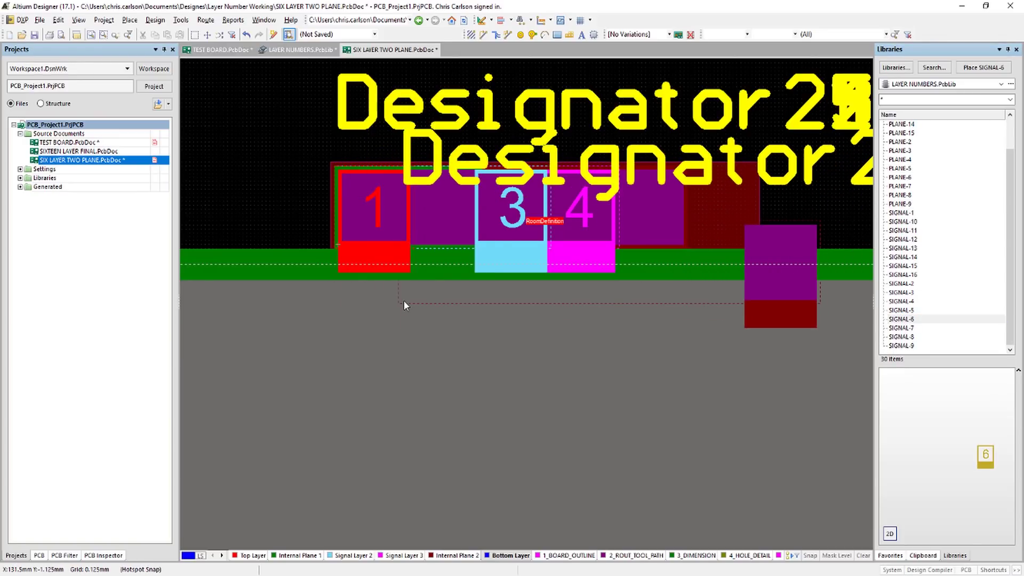
key(Tab)
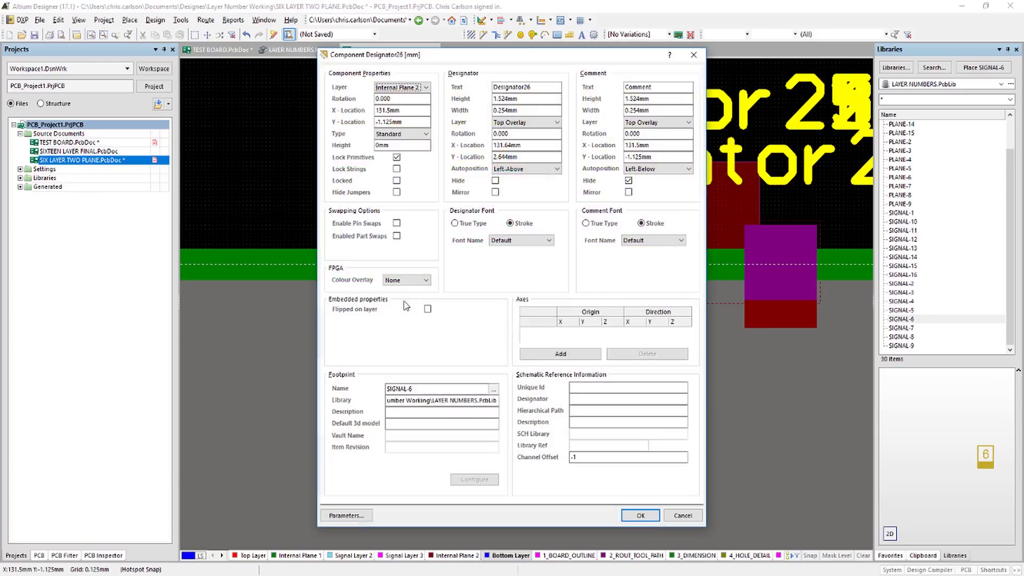
click(427, 88)
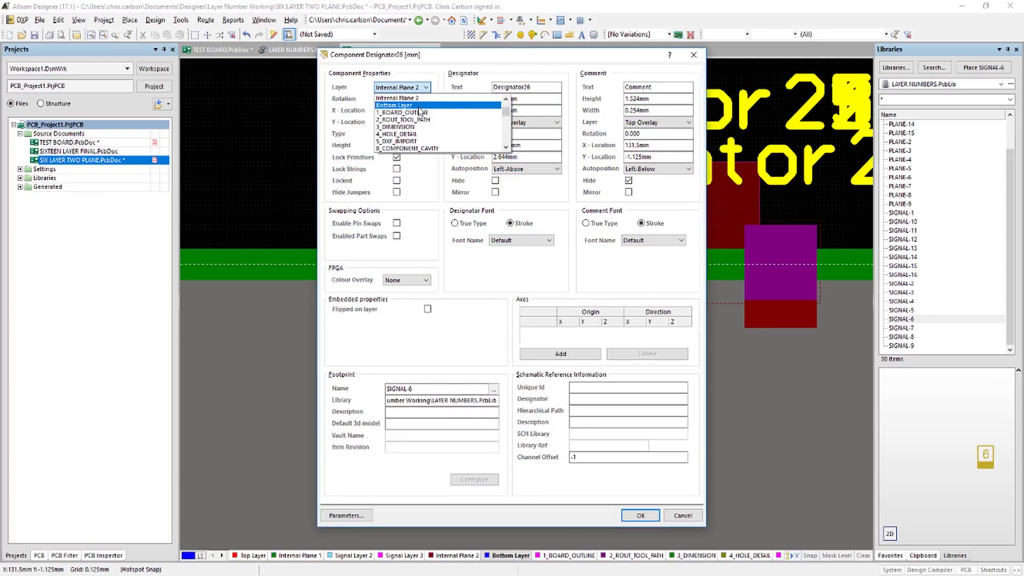
click(421, 105)
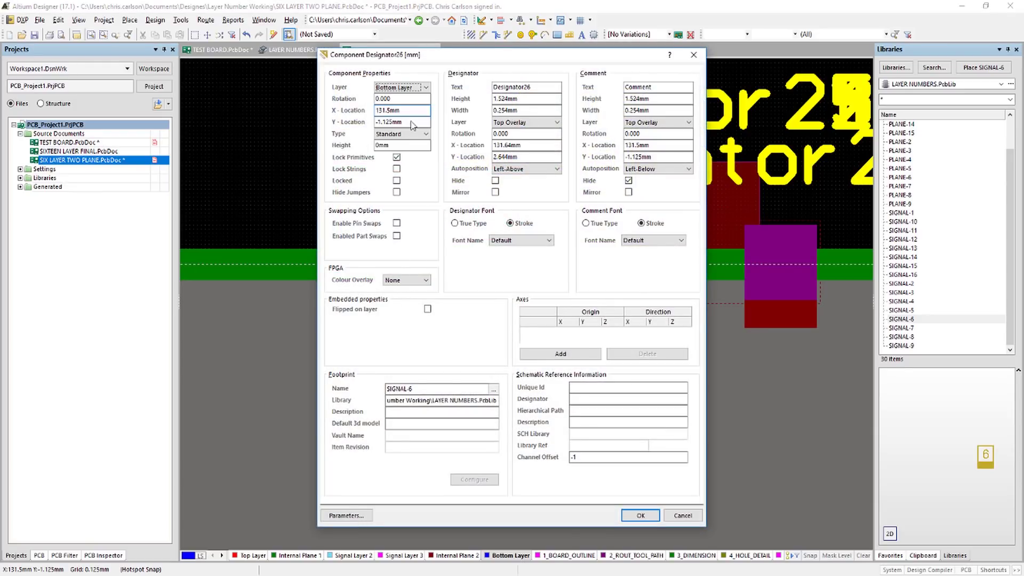
click(427, 310)
click(643, 515)
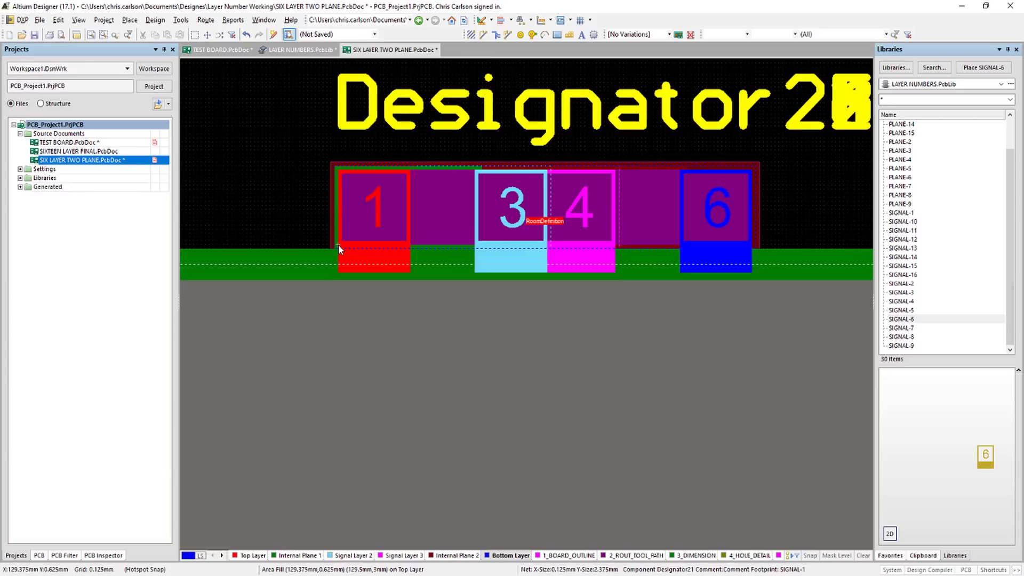
Step: Zoom in and out to check the blue 6 block sits right of the 4
ctrl+scroll(338, 244, up, 2)
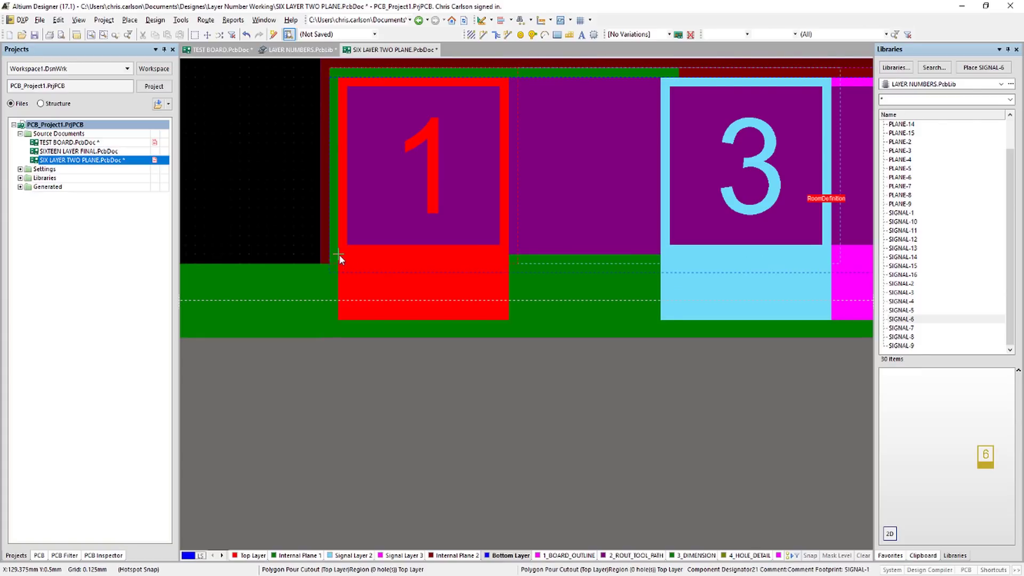
click(339, 255)
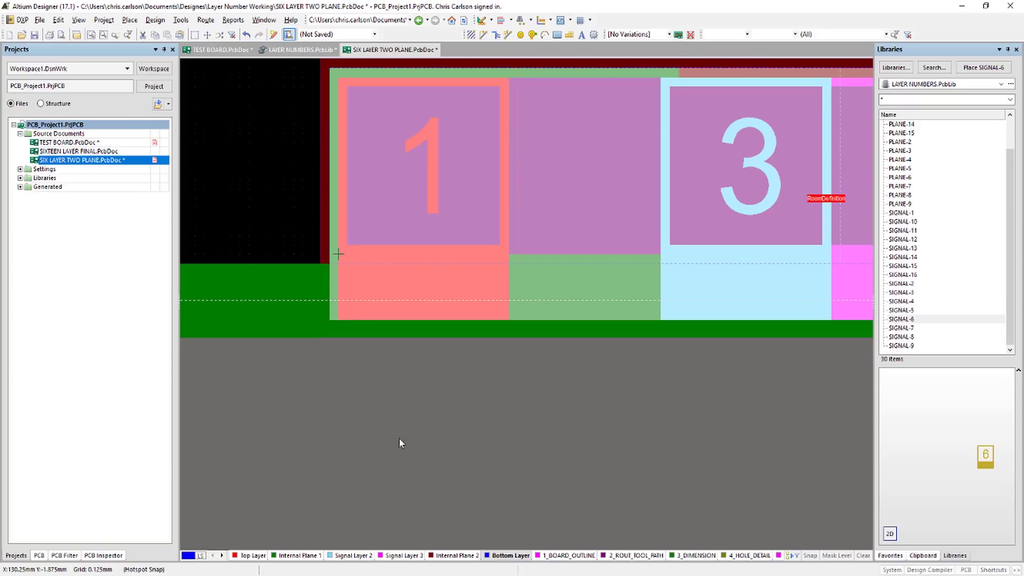
click(378, 397)
ctrl+scroll(381, 396, down, 2)
ctrl+scroll(379, 392, down, 1)
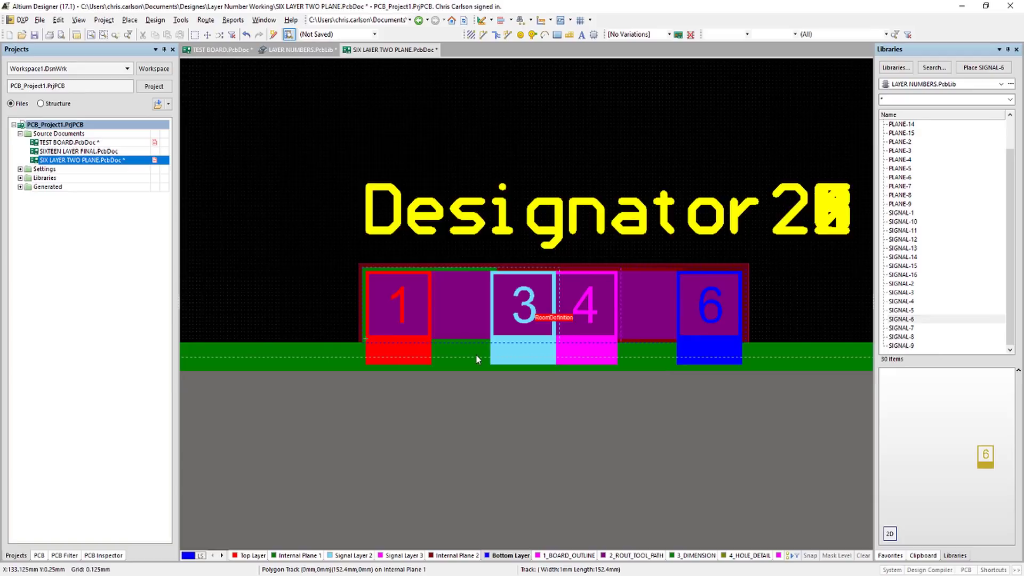
ctrl+scroll(475, 355, down, 3)
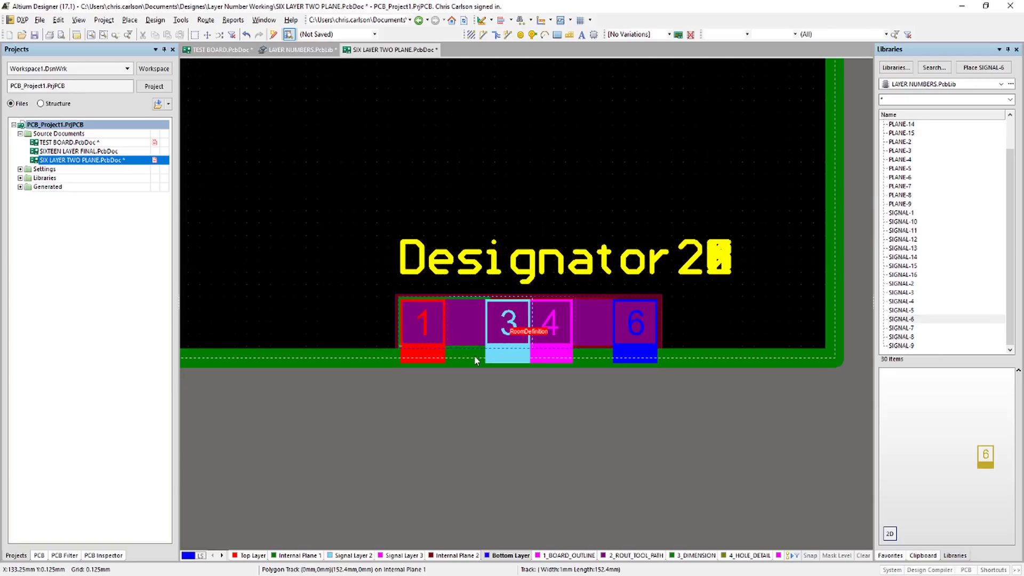
Step: Area-select the layer-number footprints and filter the PCB Inspector to Components only
key(s)
key(i)
click(357, 204)
click(738, 449)
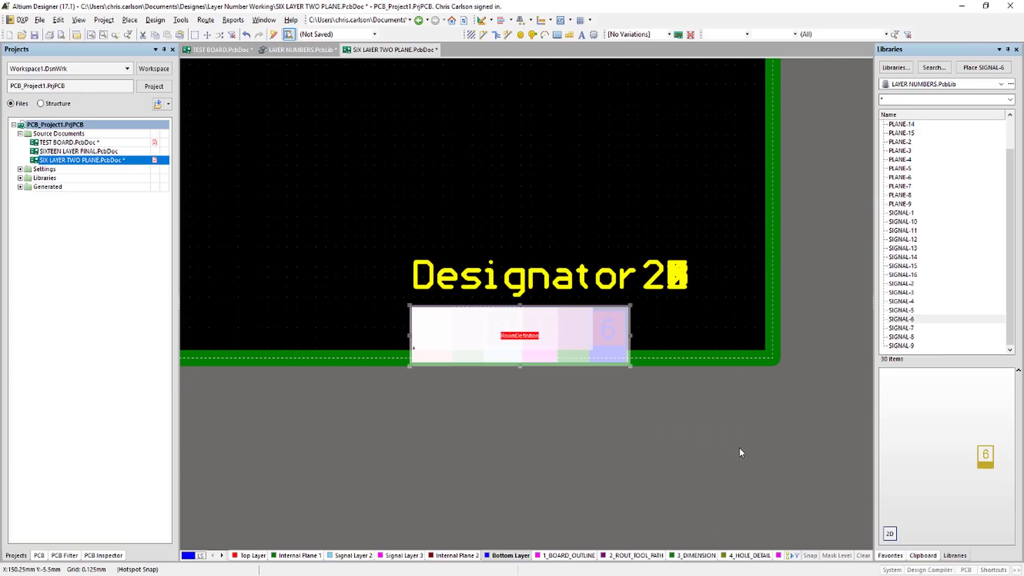
click(104, 555)
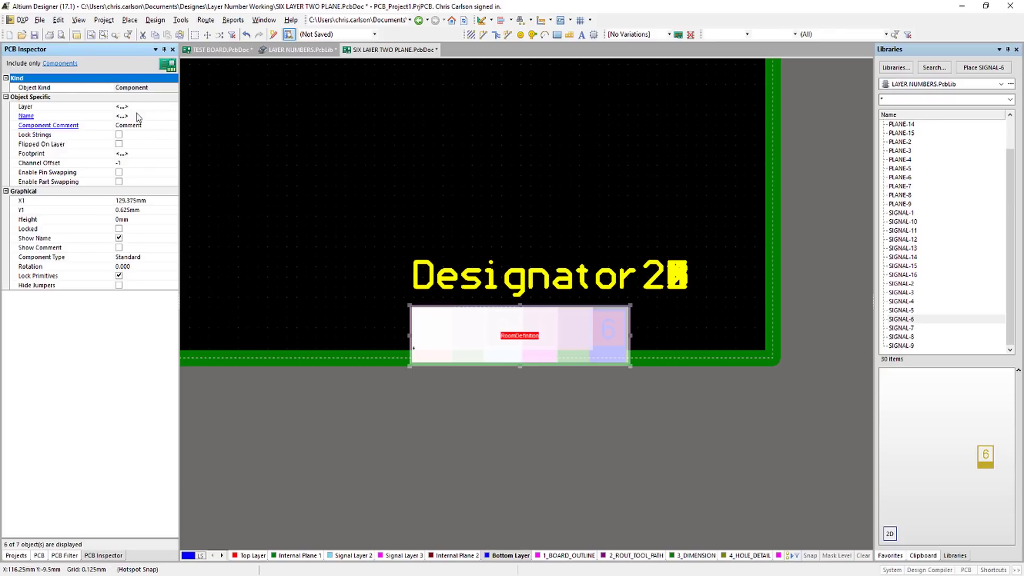
click(63, 64)
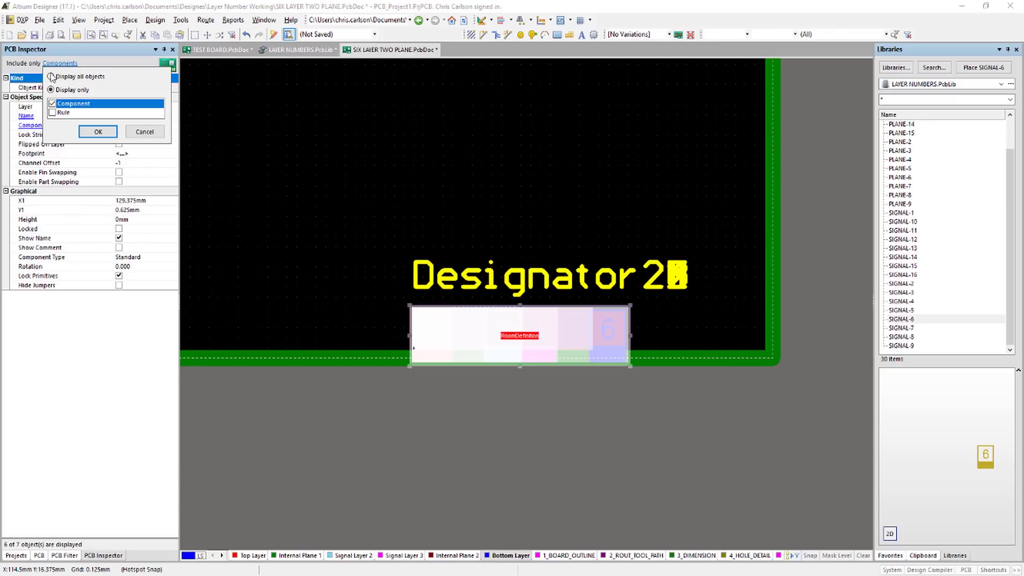
click(51, 76)
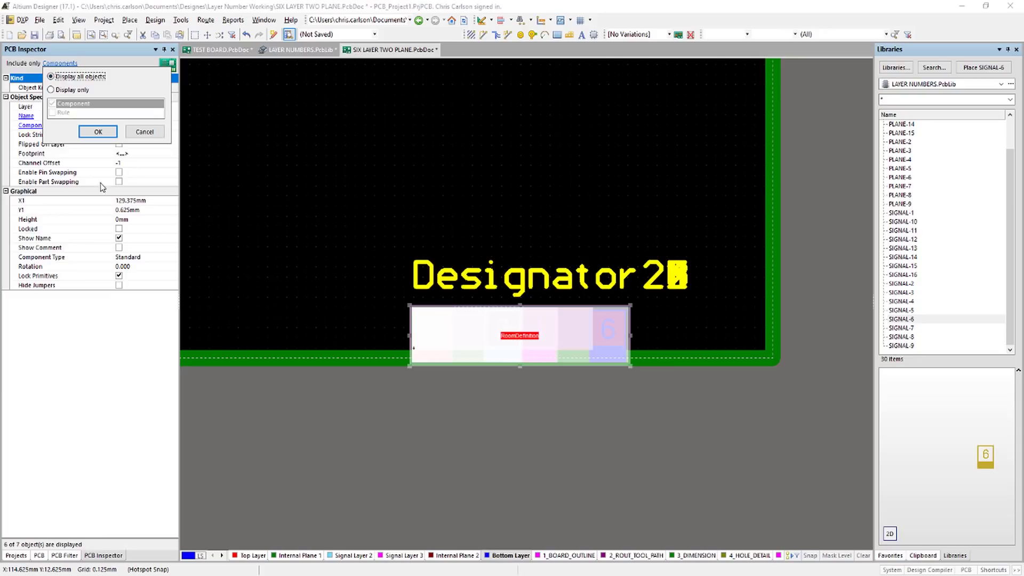
click(90, 132)
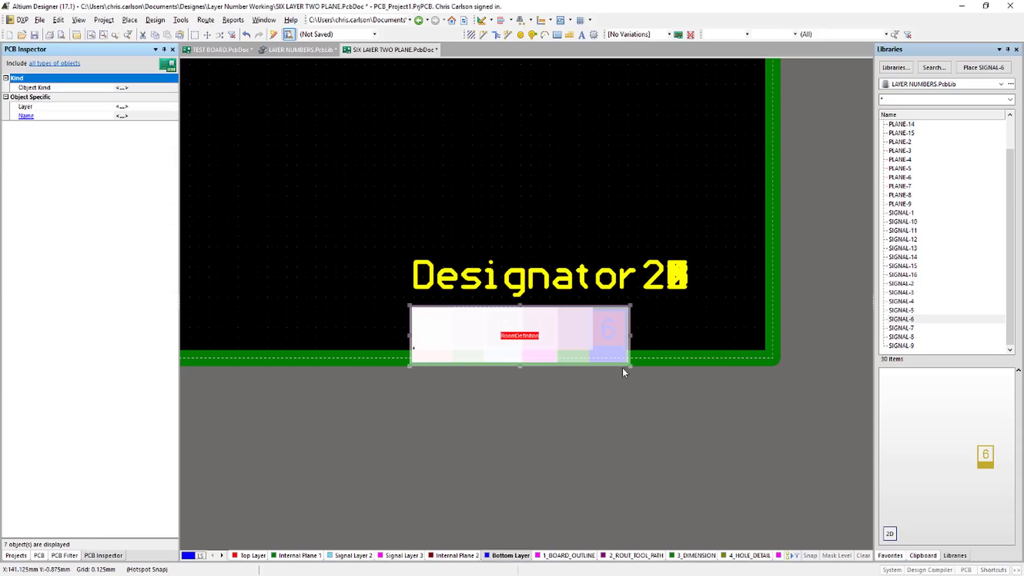
click(68, 64)
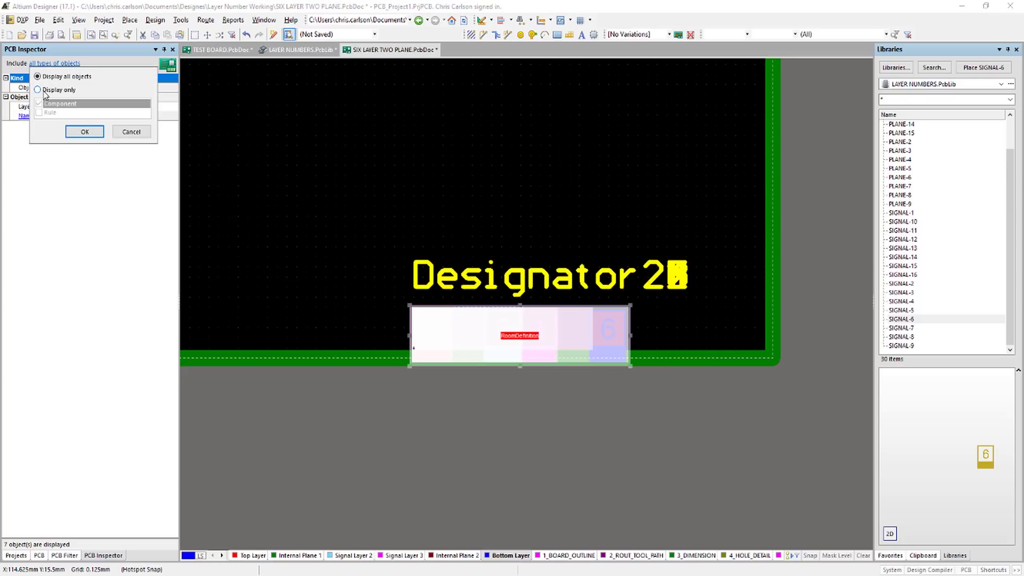
click(45, 90)
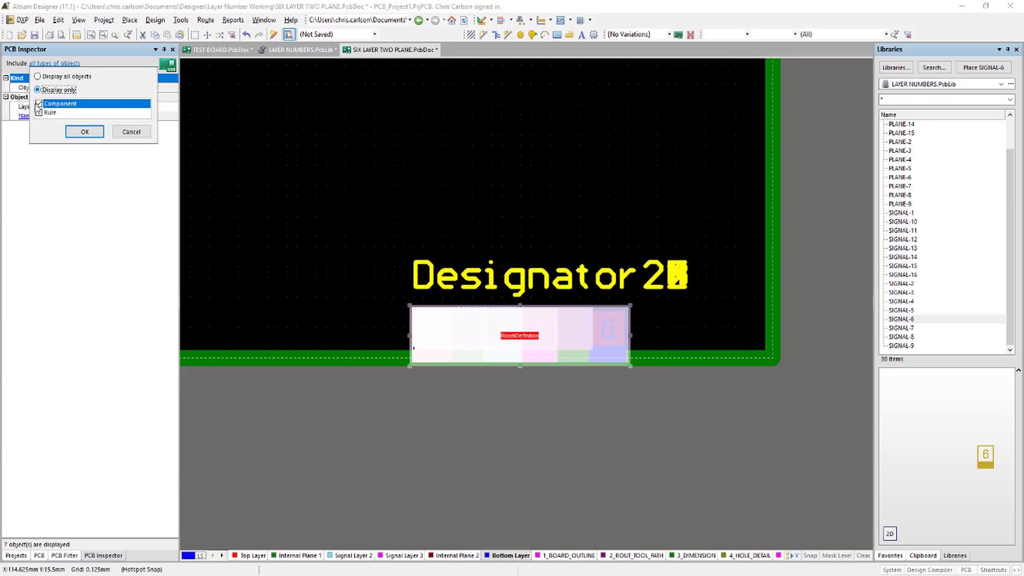
click(84, 131)
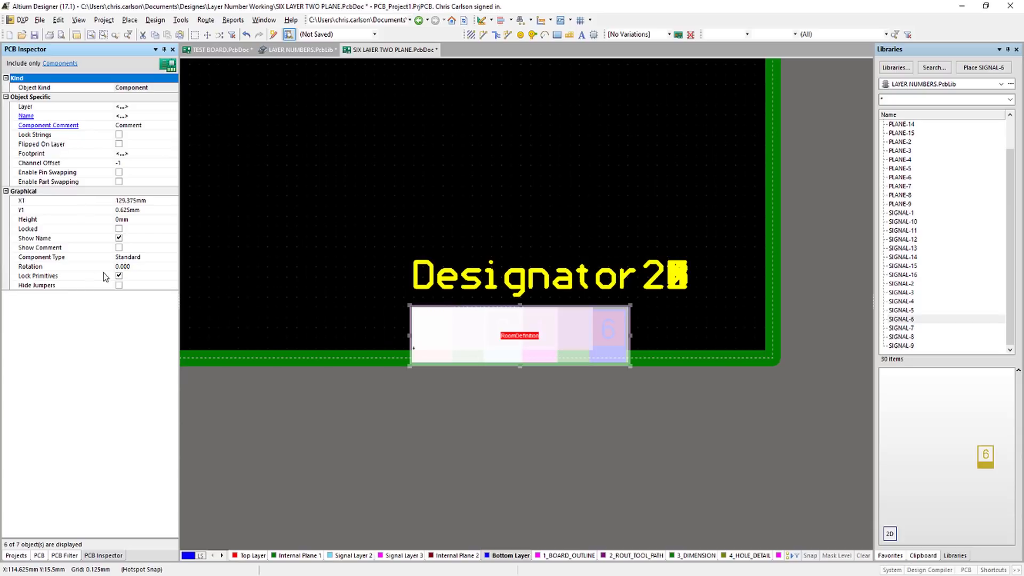
Step: Change primitive locking, filter the Inspector to Text, and set the designator texts to Hide
click(119, 277)
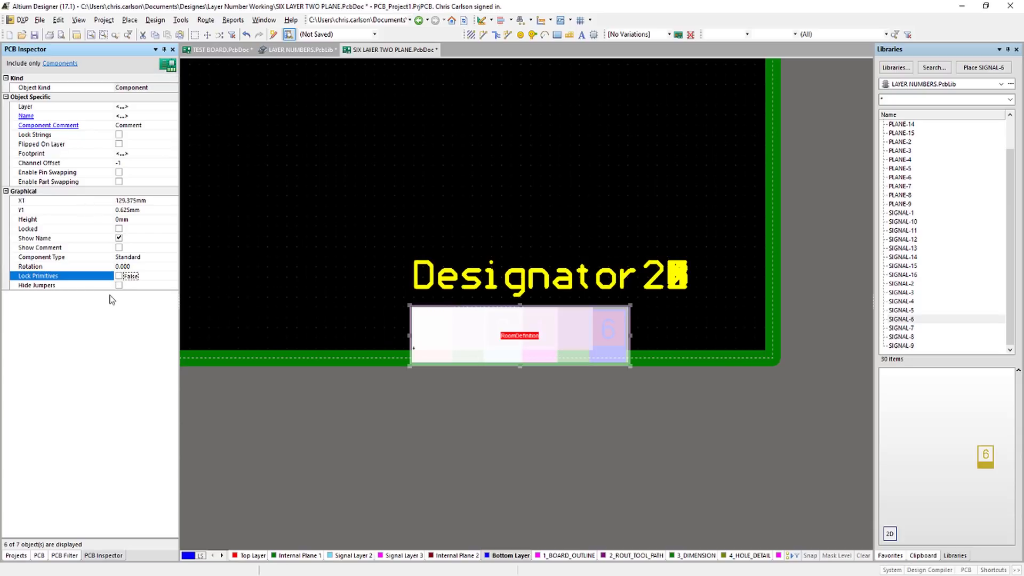
click(26, 117)
click(59, 63)
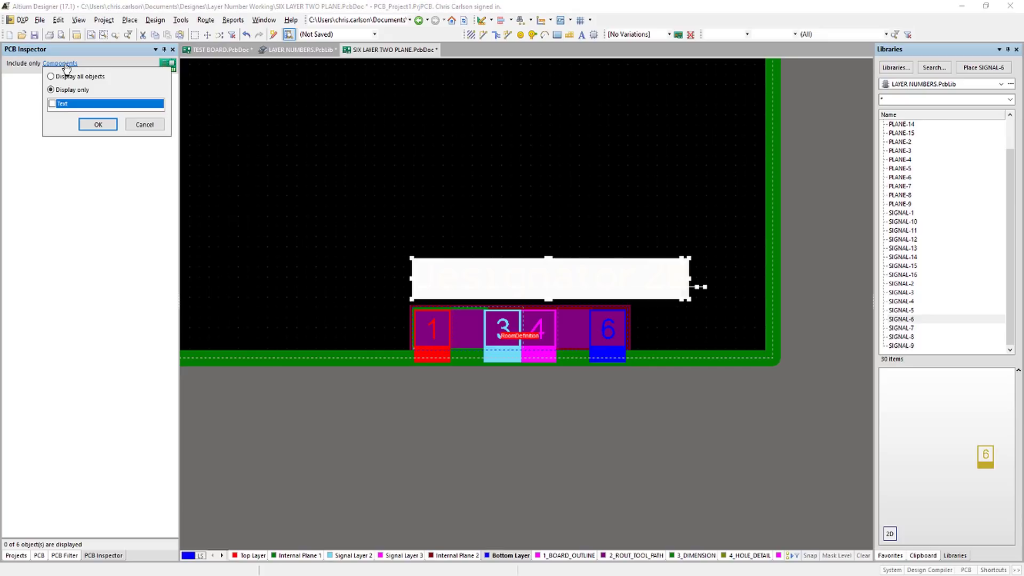
click(52, 104)
click(96, 124)
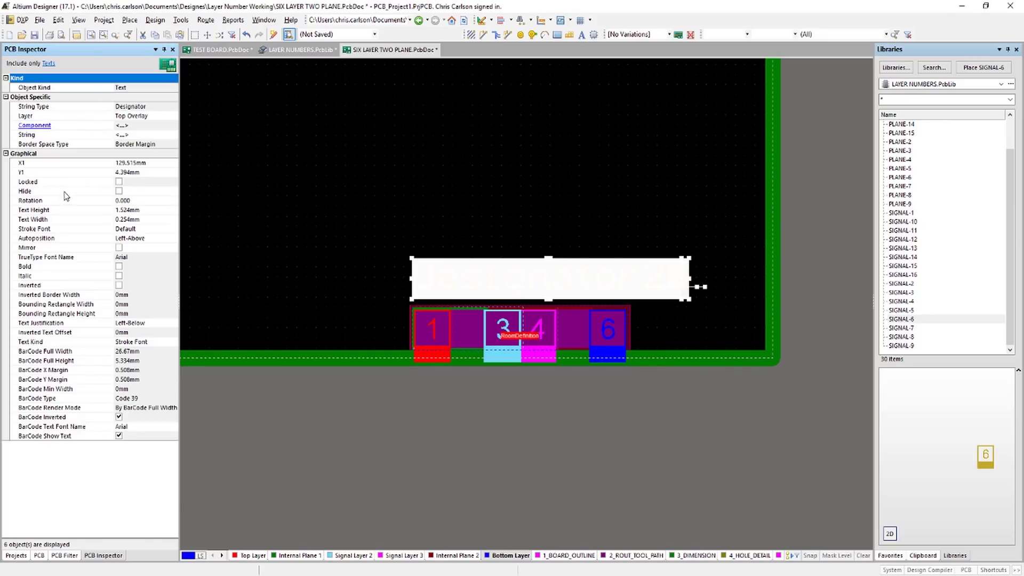
click(118, 191)
click(447, 419)
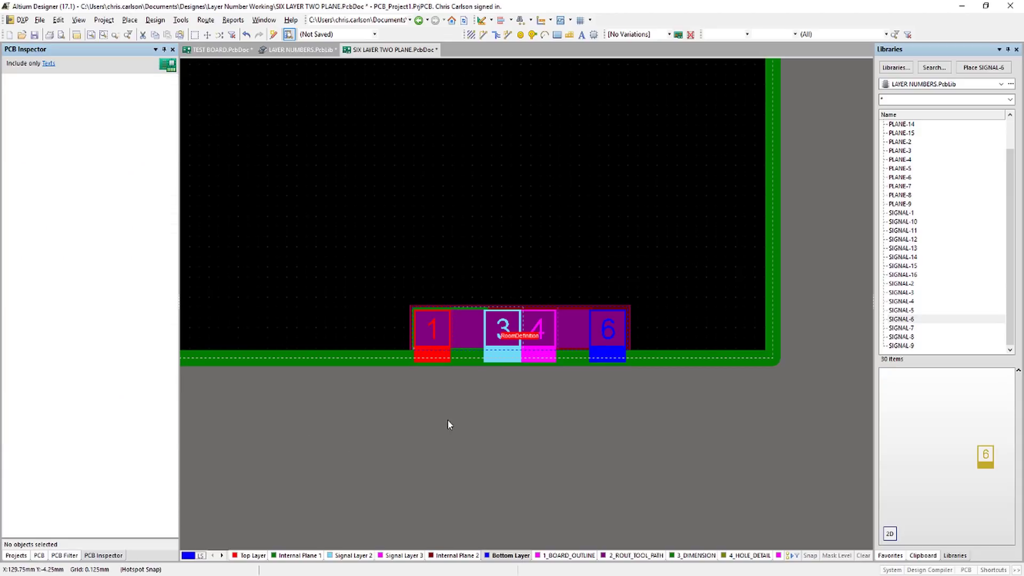
ctrl+scroll(443, 423, up, 4)
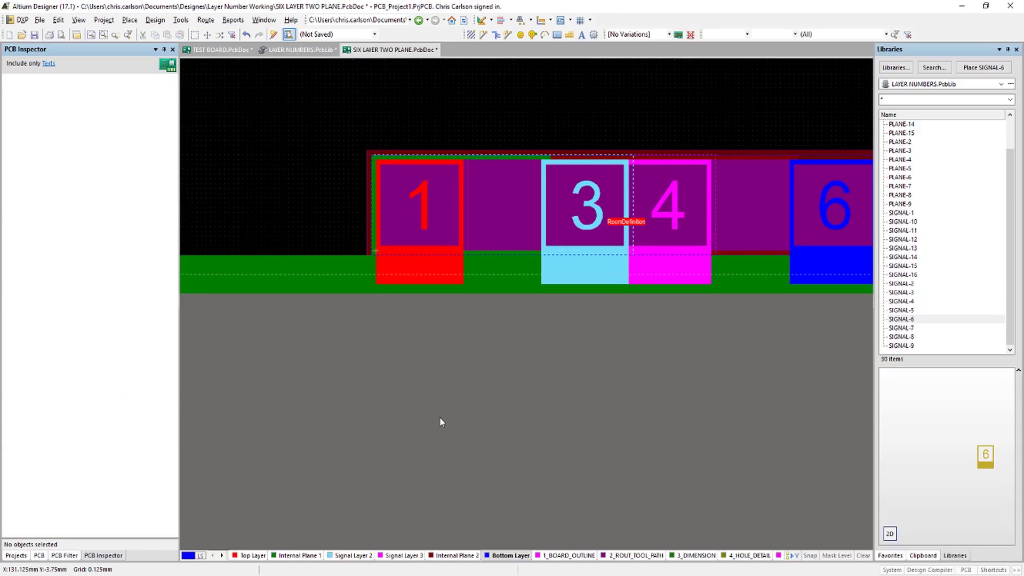
Step: Make Top Layer the active layer and pan the numbered blocks into view
scroll(440, 421, up, 3)
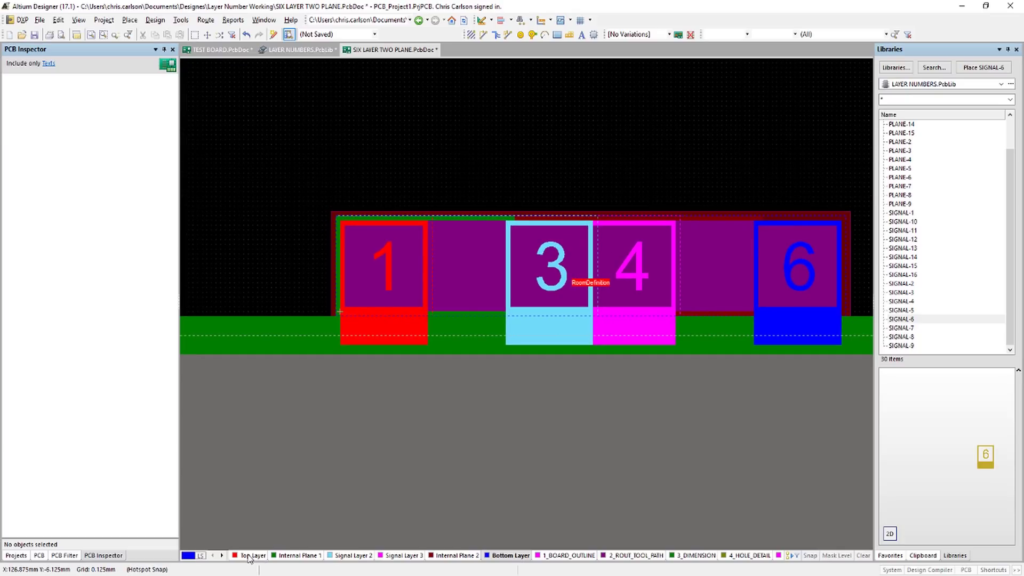
click(249, 555)
right_drag(439, 388, 472, 387)
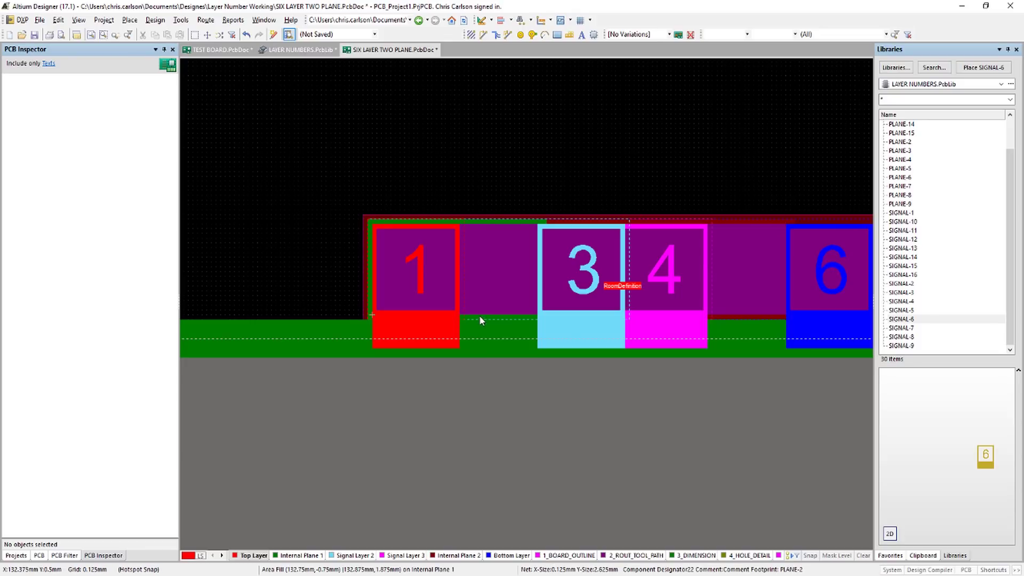
right_drag(614, 172, 554, 182)
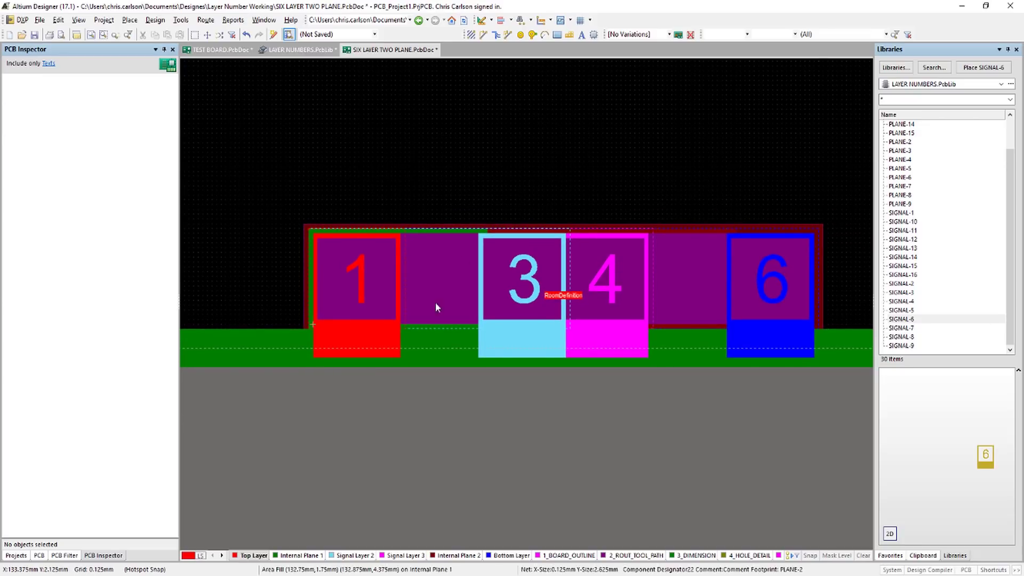
ctrl+scroll(344, 335, up, 1)
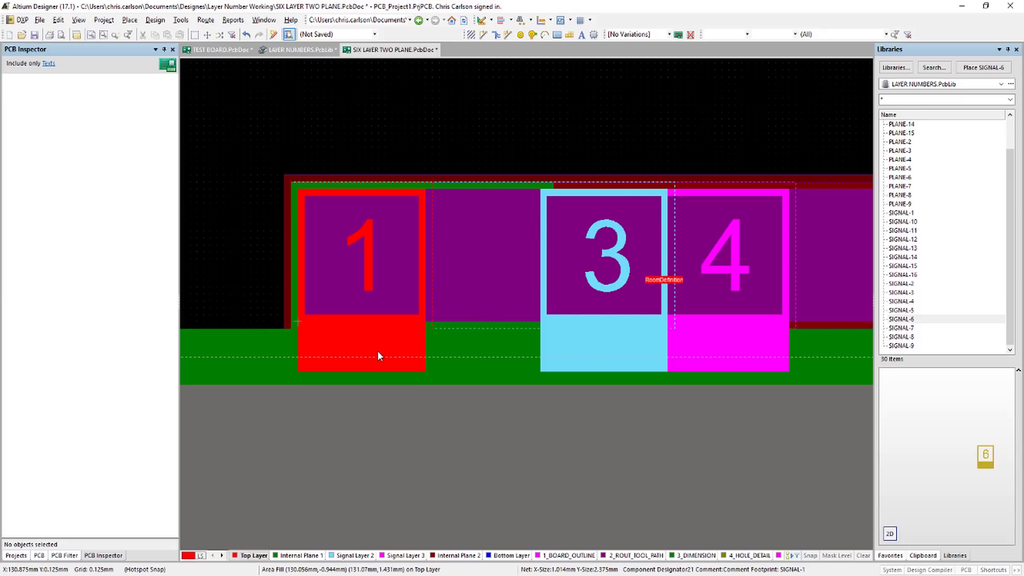
Step: In single-layer mode, drag the top-layer Polygon Pour Cutout beside the 1 far right
key(shift+s)
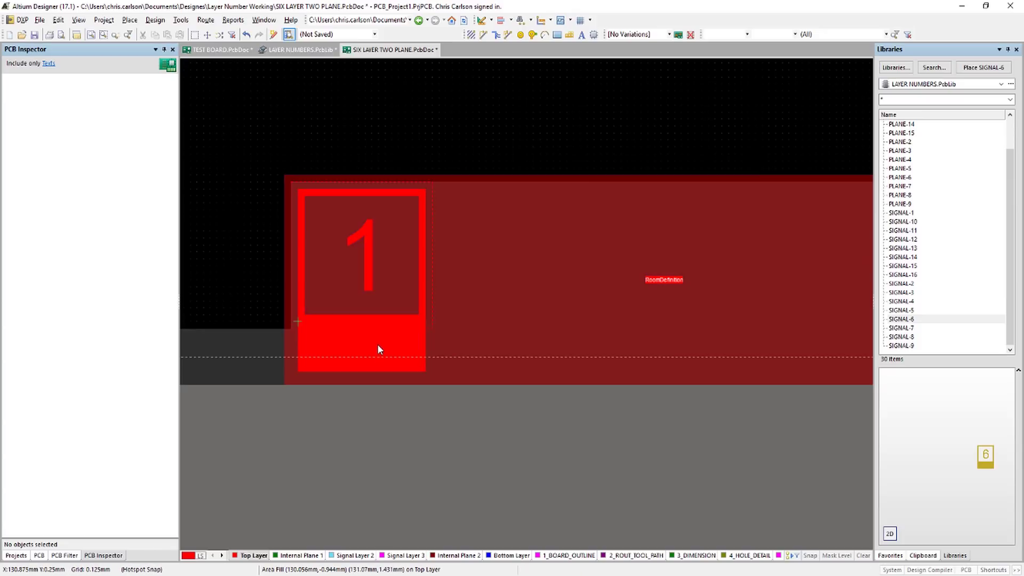
click(430, 304)
double_click(431, 304)
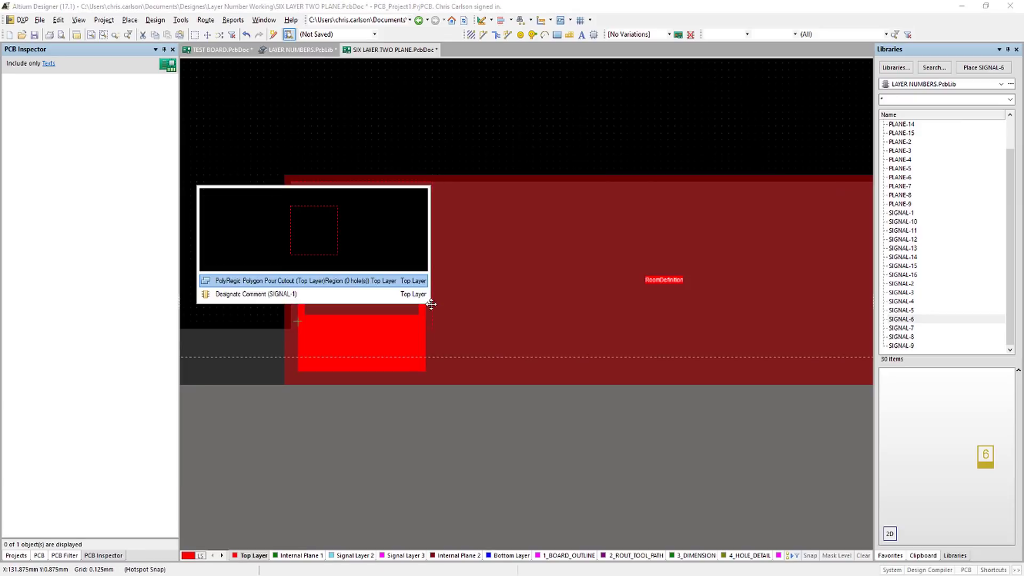
click(421, 278)
click(532, 420)
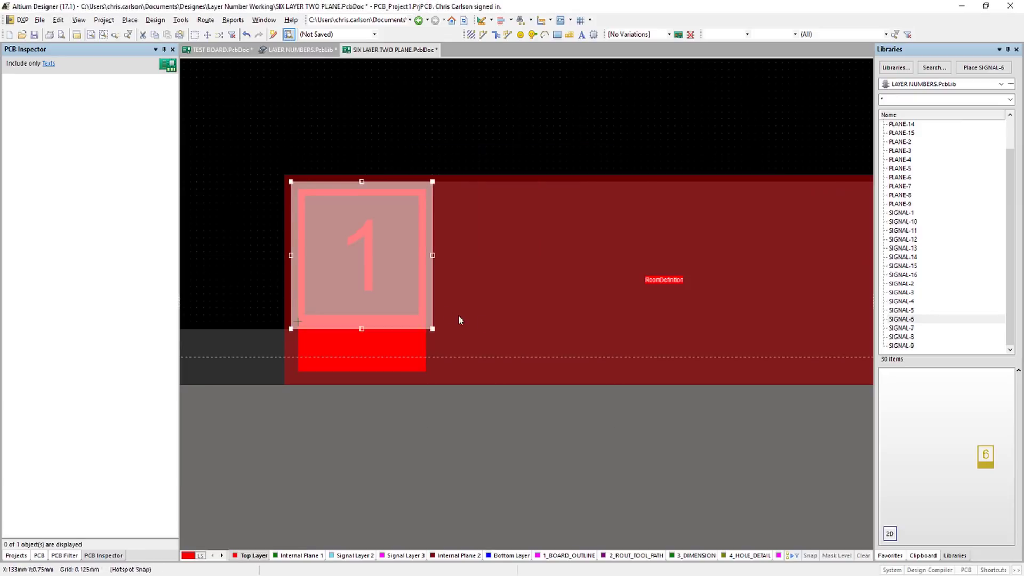
drag(434, 255, 808, 280)
click(665, 487)
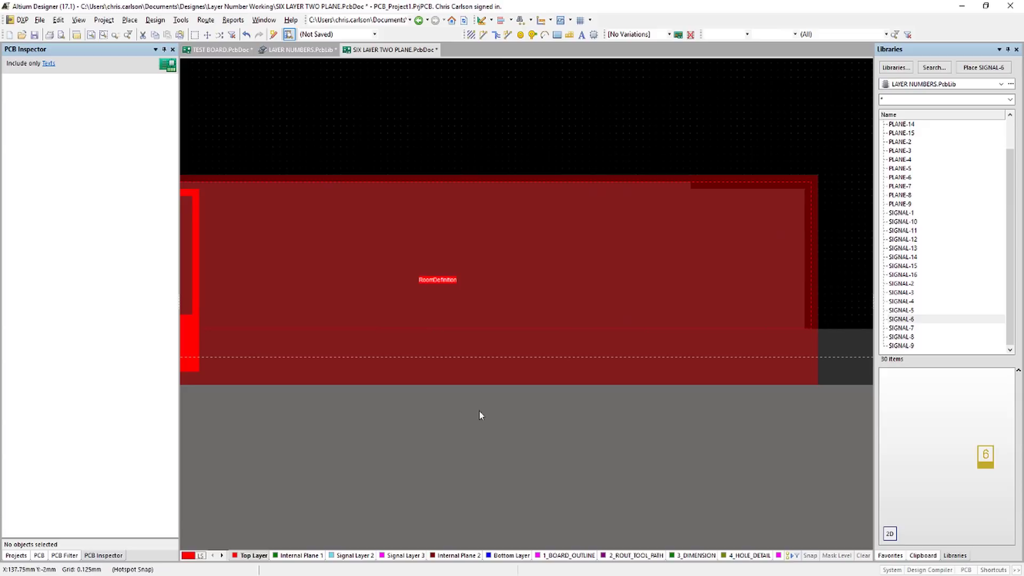
right_drag(382, 106, 525, 109)
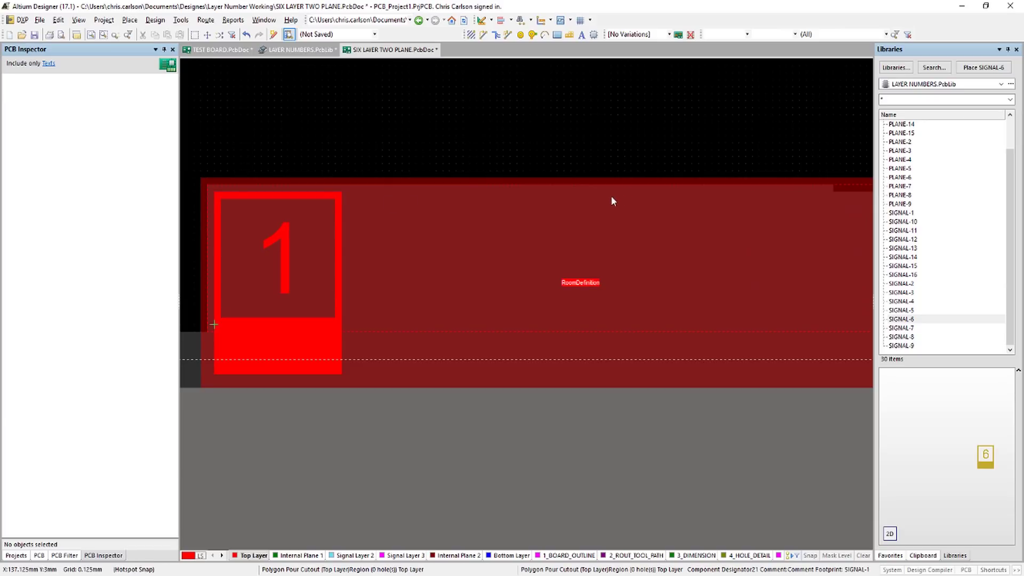
click(290, 556)
Step: Stretch the thin Internal Plane 1 area fill beside the 2 block far to the right
right_drag(485, 423, 457, 436)
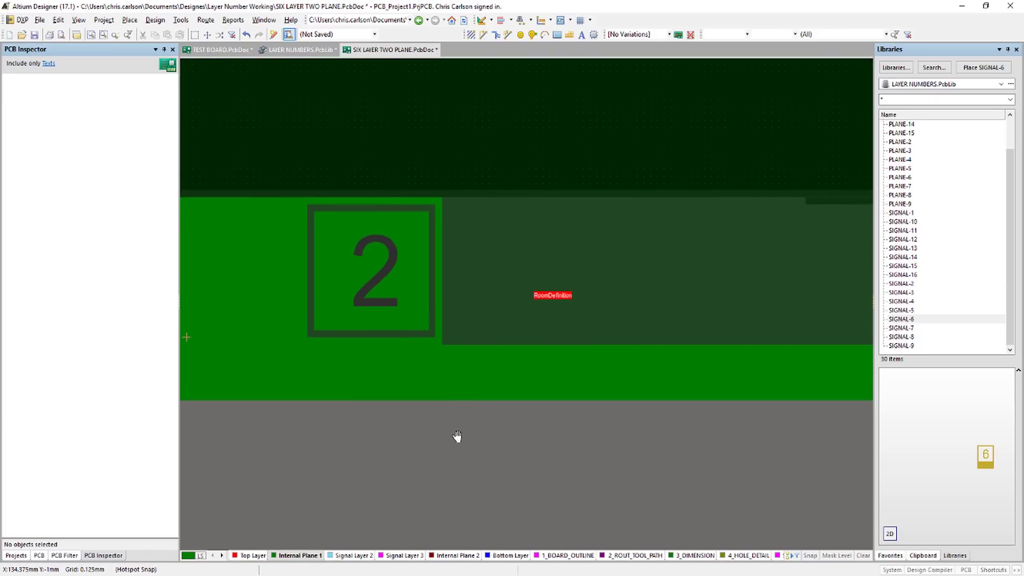
click(438, 271)
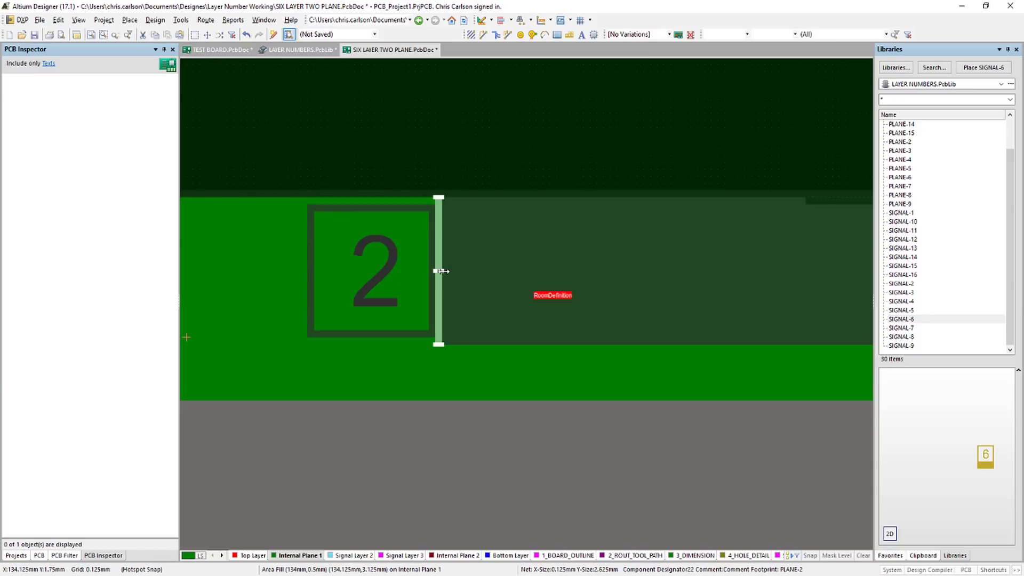
drag(441, 271, 717, 281)
click(586, 469)
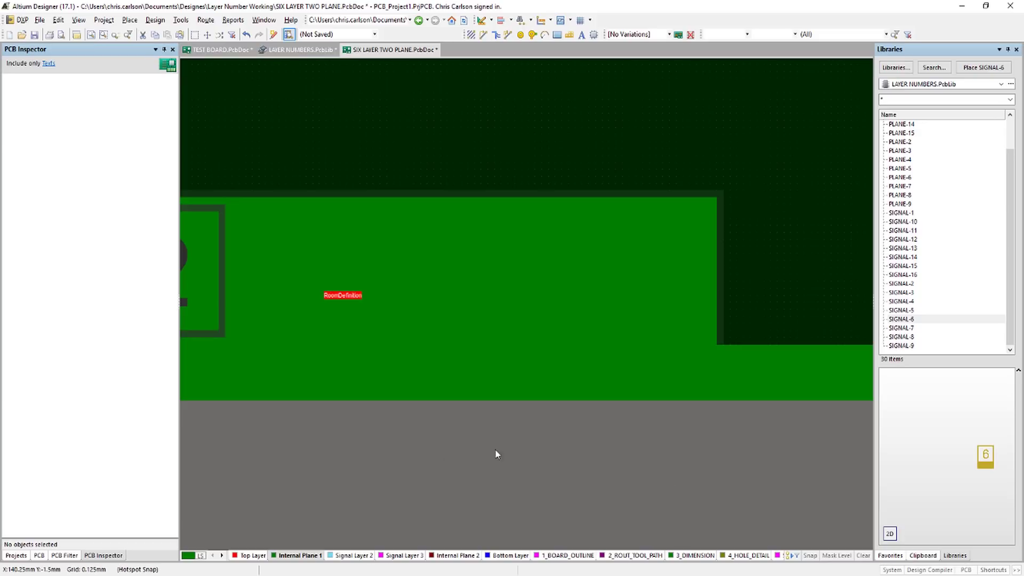
right_drag(298, 498, 466, 441)
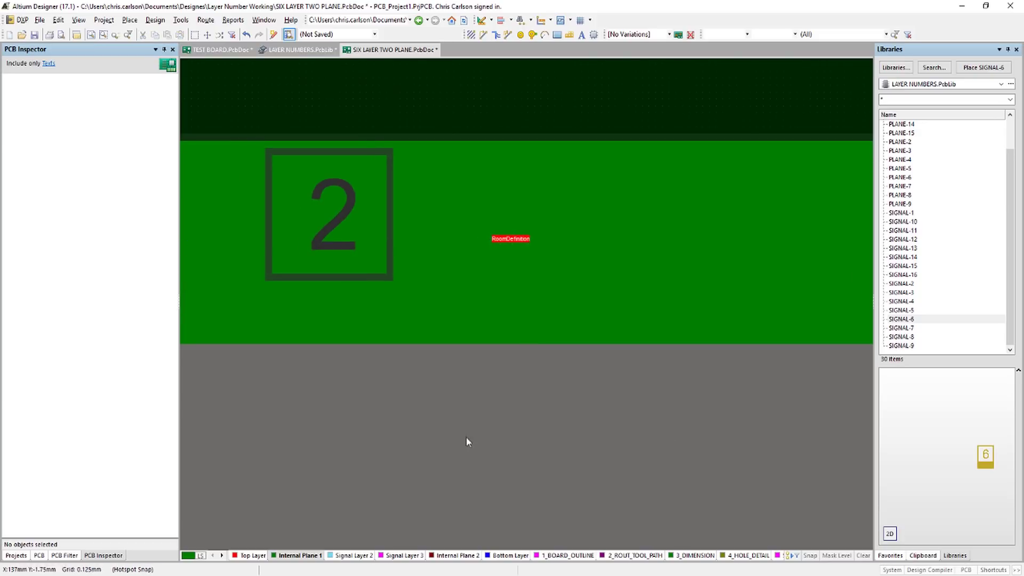
click(348, 555)
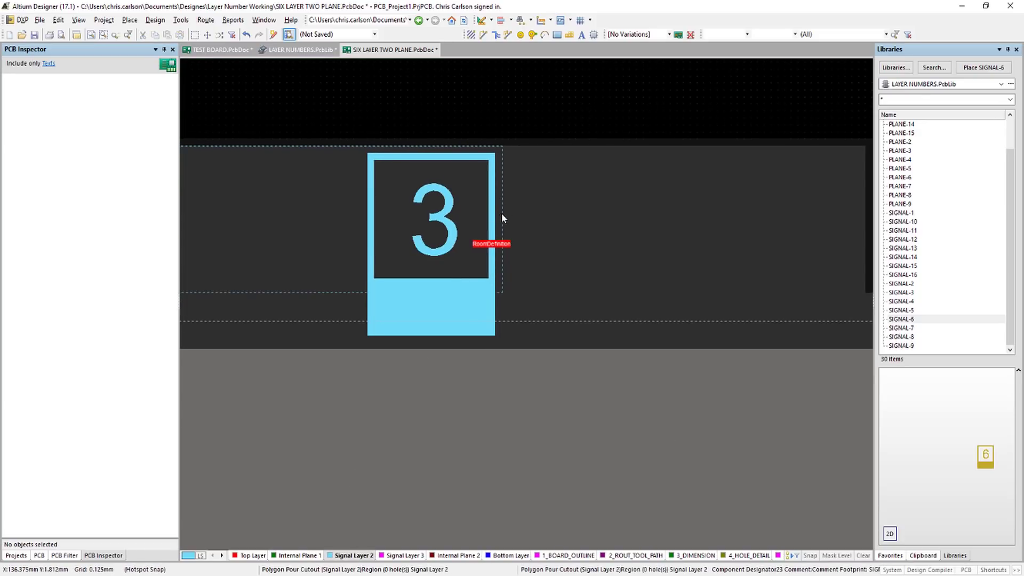
Step: Drag the Signal Layer 2 polygon cutout's right edge far right past the 3
click(501, 213)
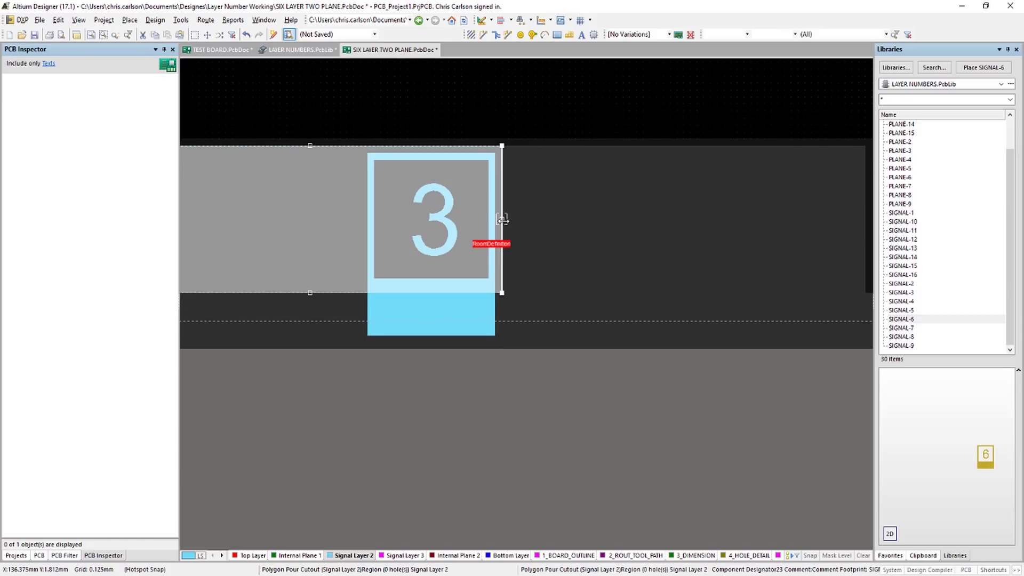
drag(503, 219, 863, 224)
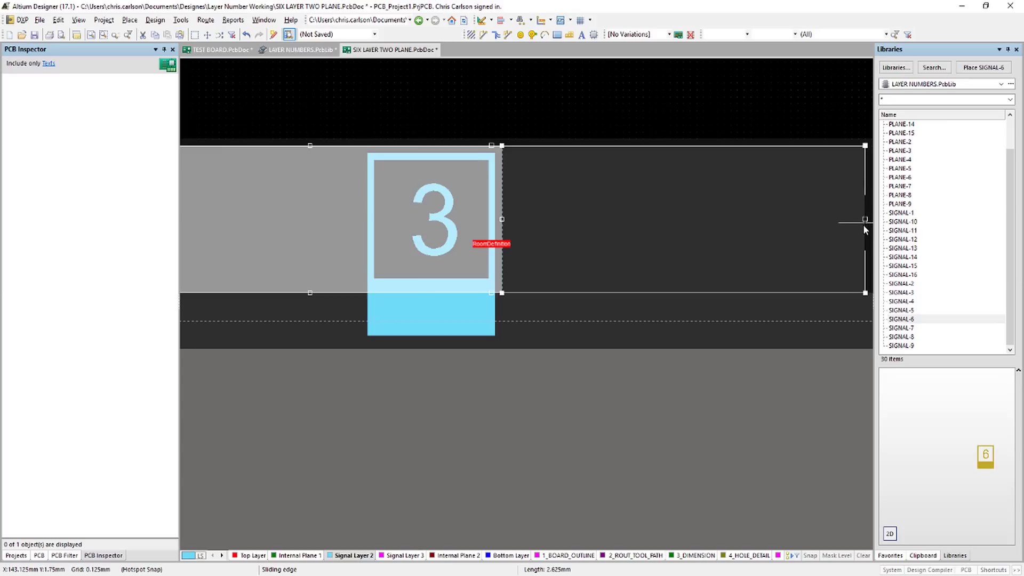
right_drag(748, 423, 549, 407)
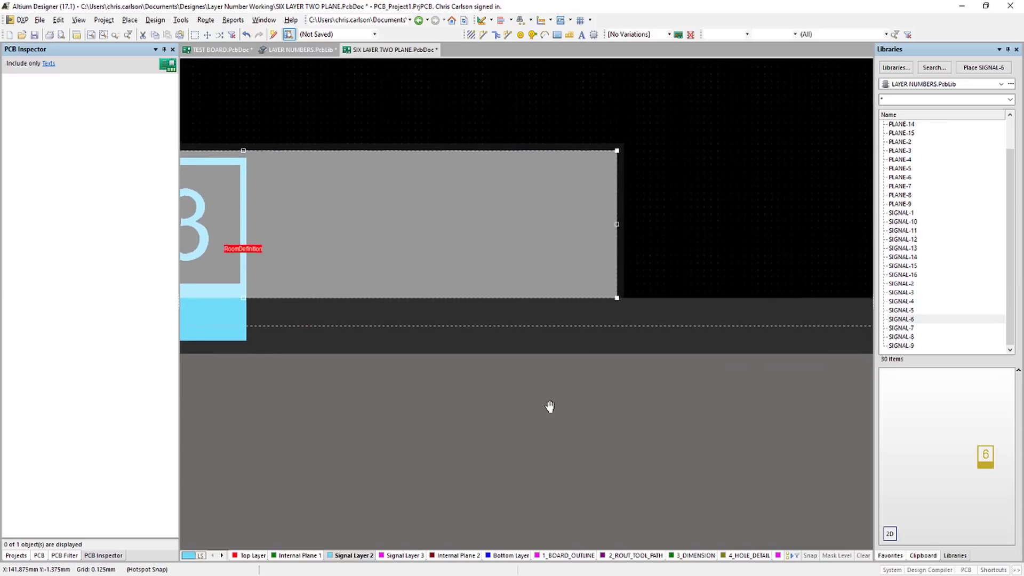
click(592, 357)
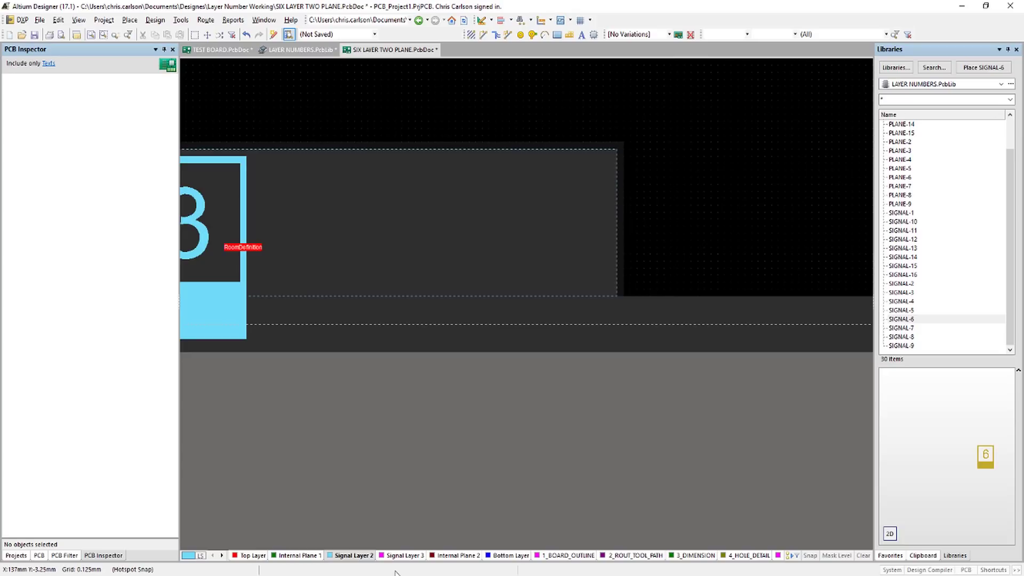
Step: On Signal Layer 3, review the cutout's Region properties and extend it to the notch edge
click(404, 555)
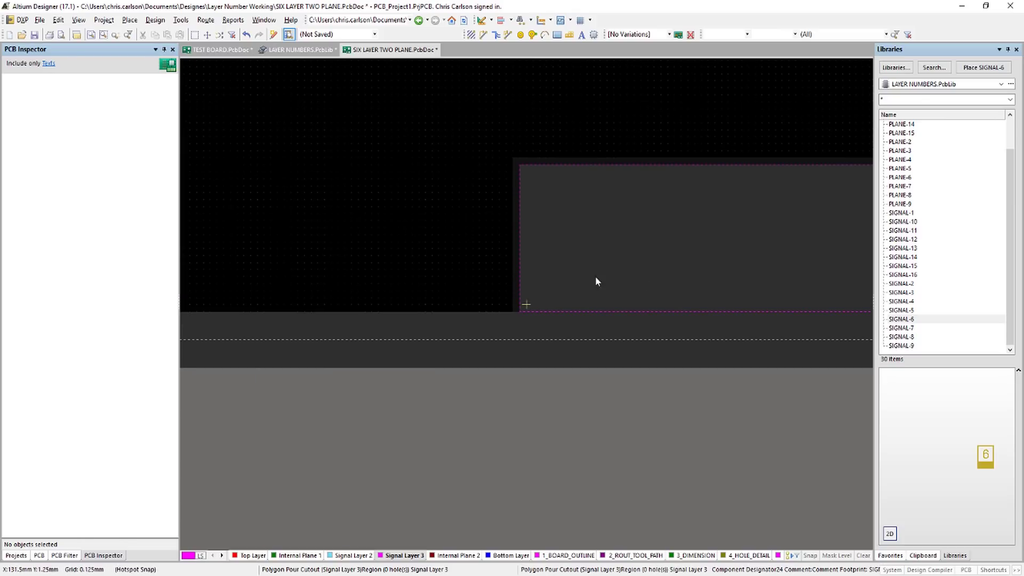
shift+scroll(533, 361, right, 5)
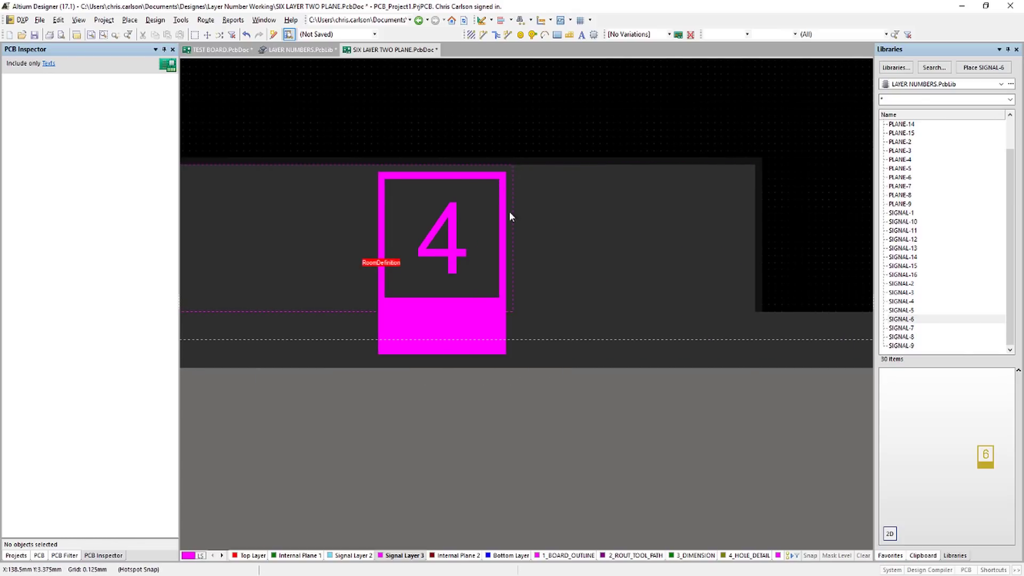
click(506, 243)
click(512, 242)
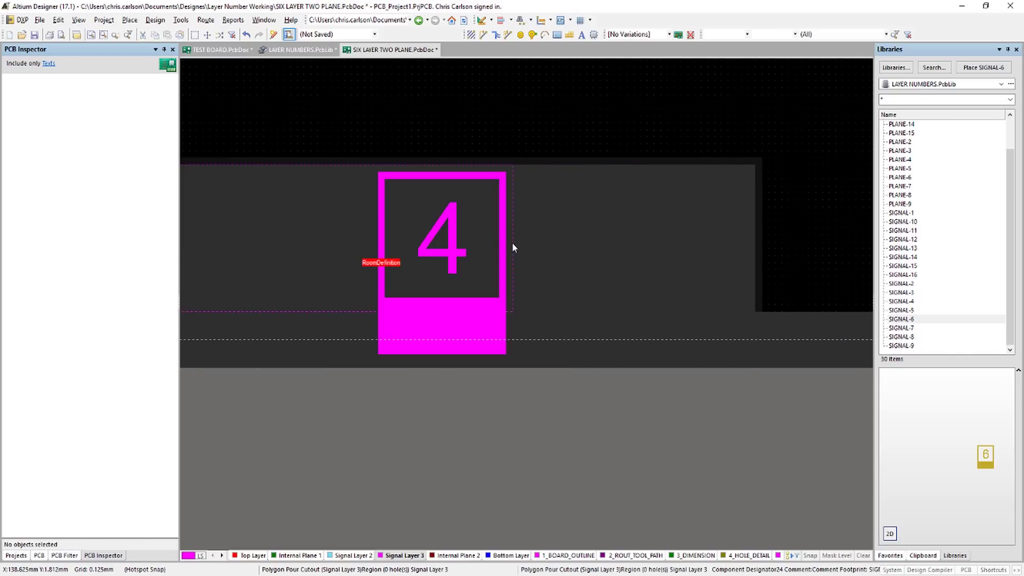
click(512, 243)
double_click(512, 243)
click(501, 219)
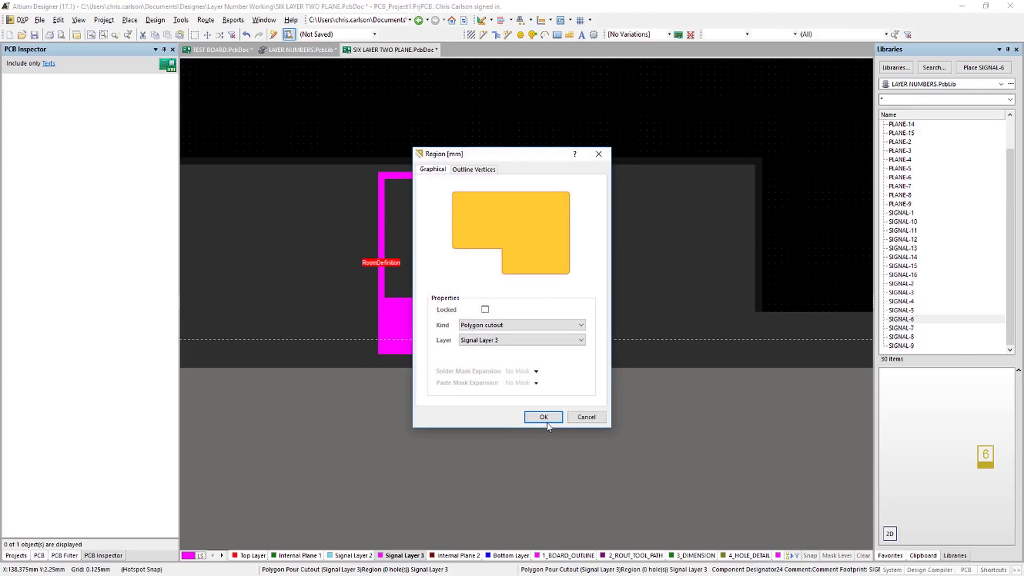
click(545, 419)
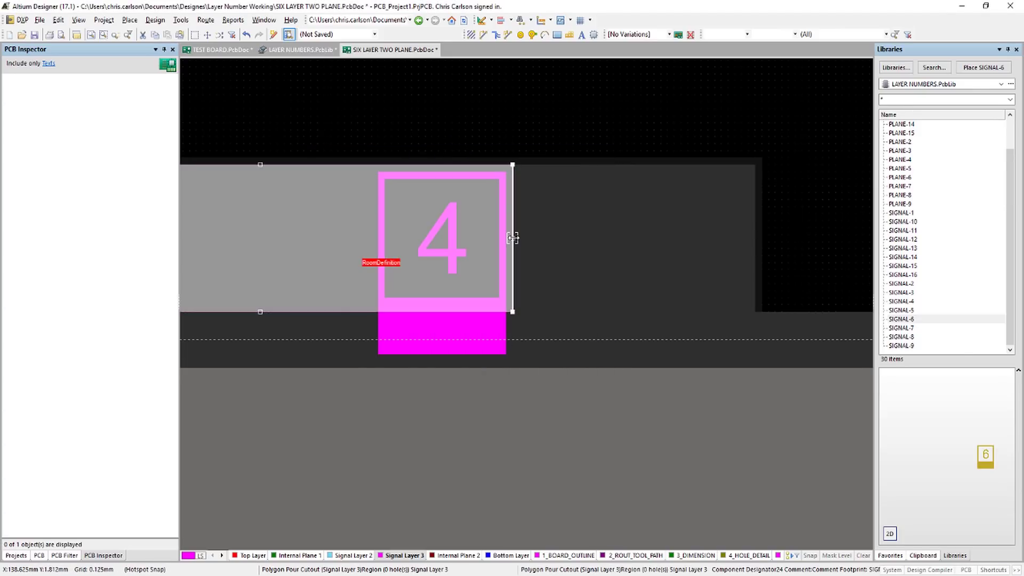
drag(515, 244, 755, 241)
click(713, 447)
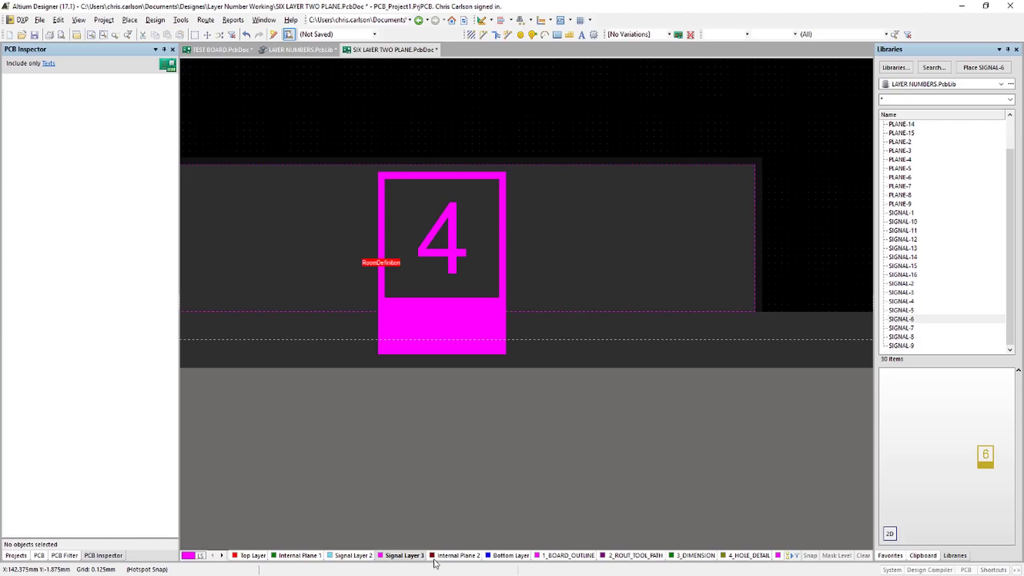
Step: On Internal Plane 2, drag the thin fill strip beside the 5 right to the notch edge
click(454, 555)
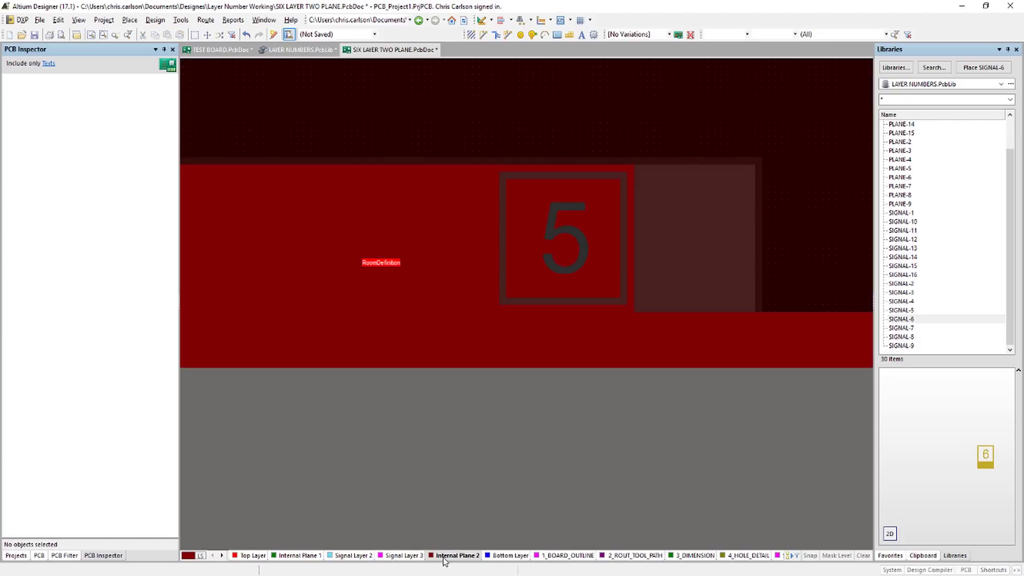
click(632, 238)
click(632, 239)
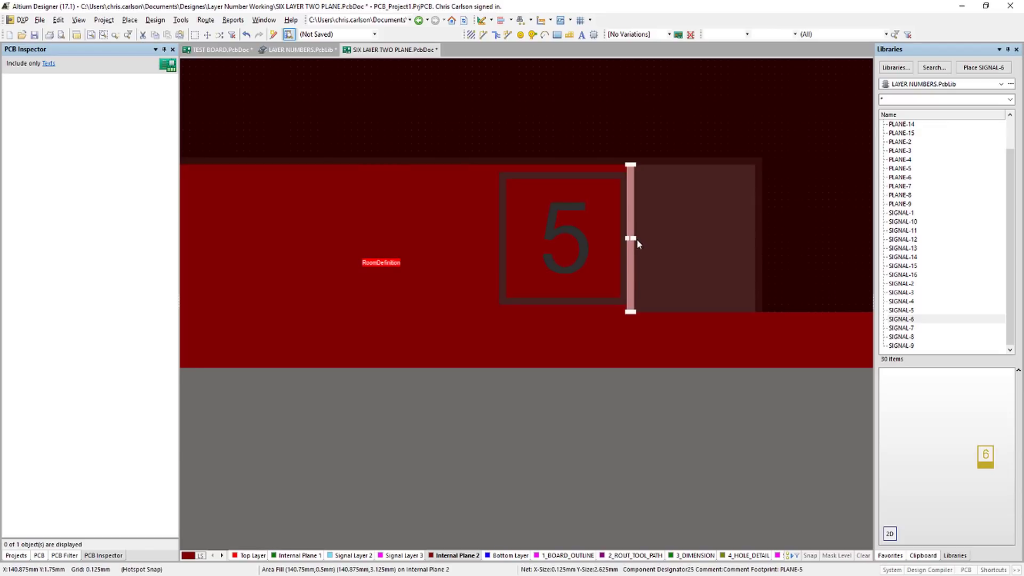
drag(633, 238, 752, 238)
click(745, 451)
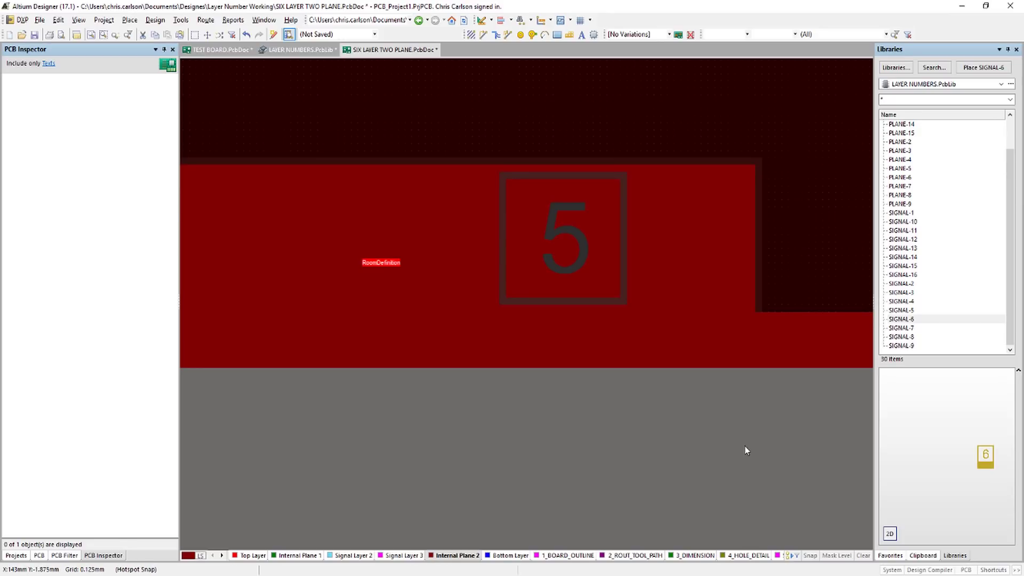
ctrl+scroll(383, 459, down, 4)
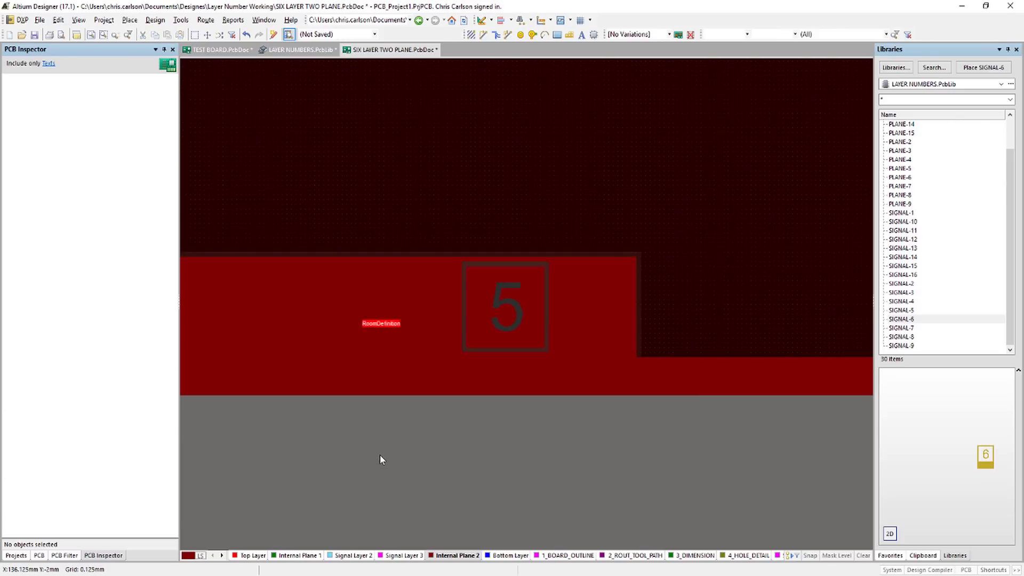
Step: Confirm the cyan fill is on Signal Layer 2 and widen it left under footprints 1 to 3
right_drag(366, 477, 426, 459)
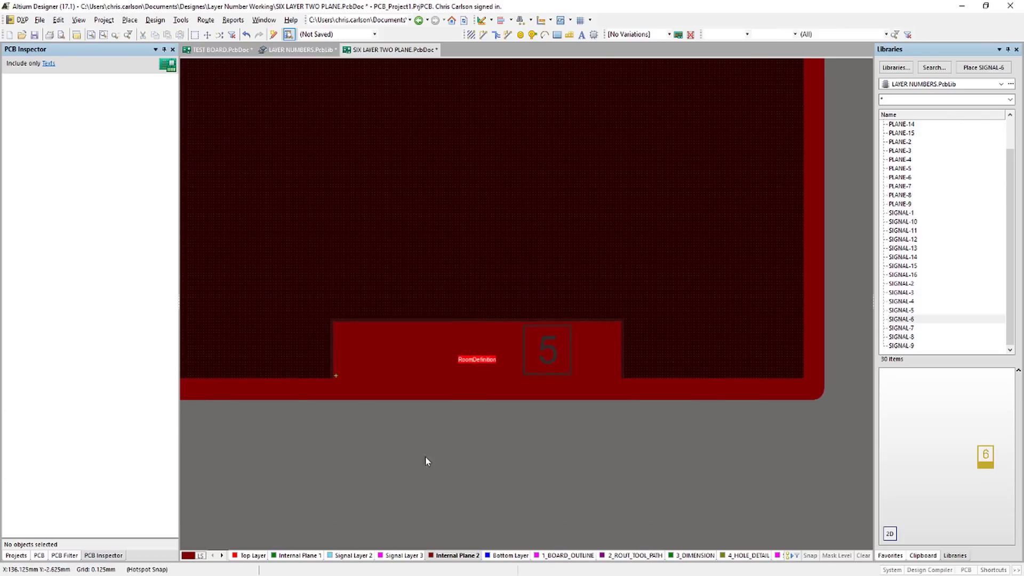
click(341, 555)
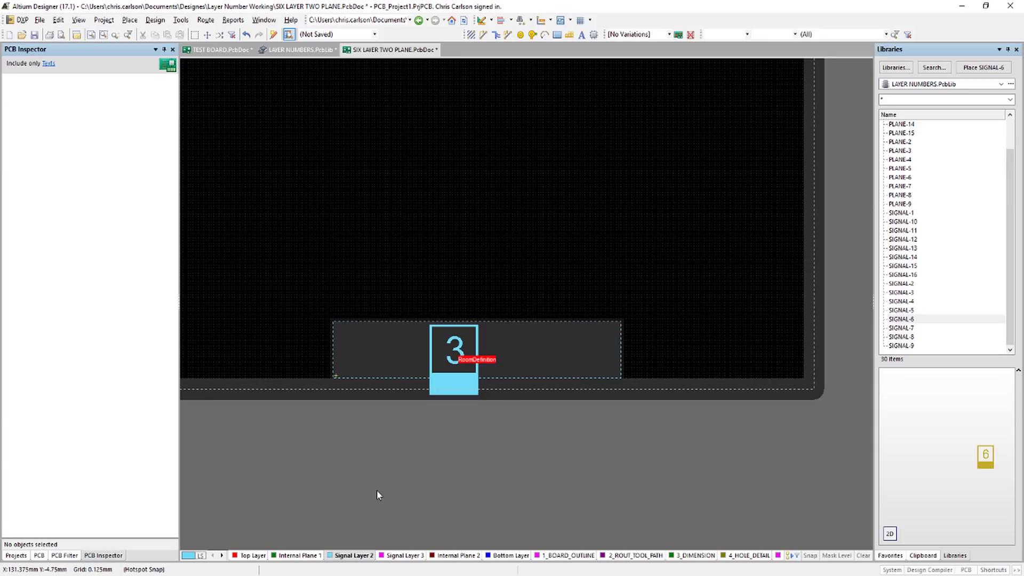
key(shift+s)
key(shift+s)
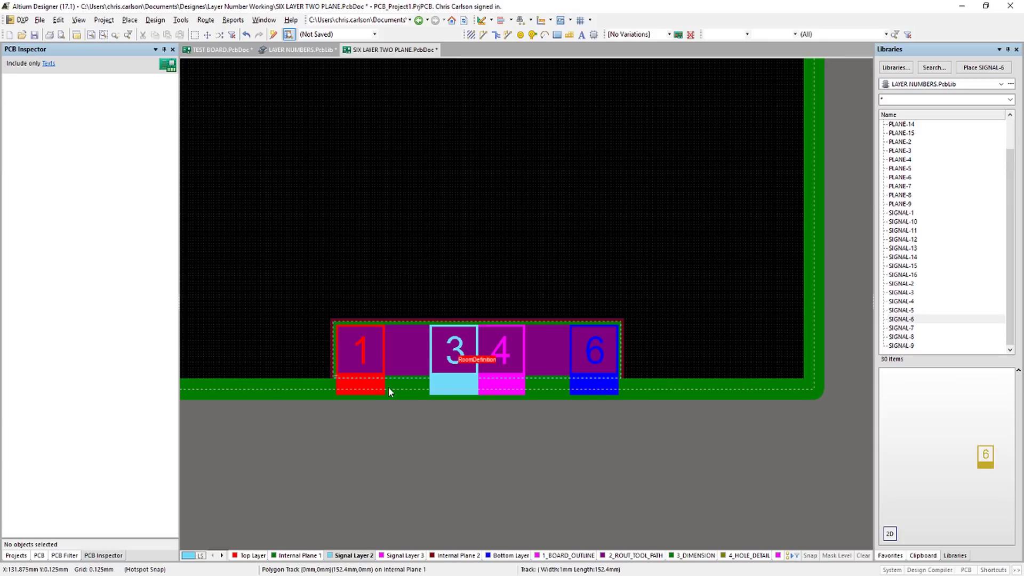
ctrl+scroll(386, 395, up, 2)
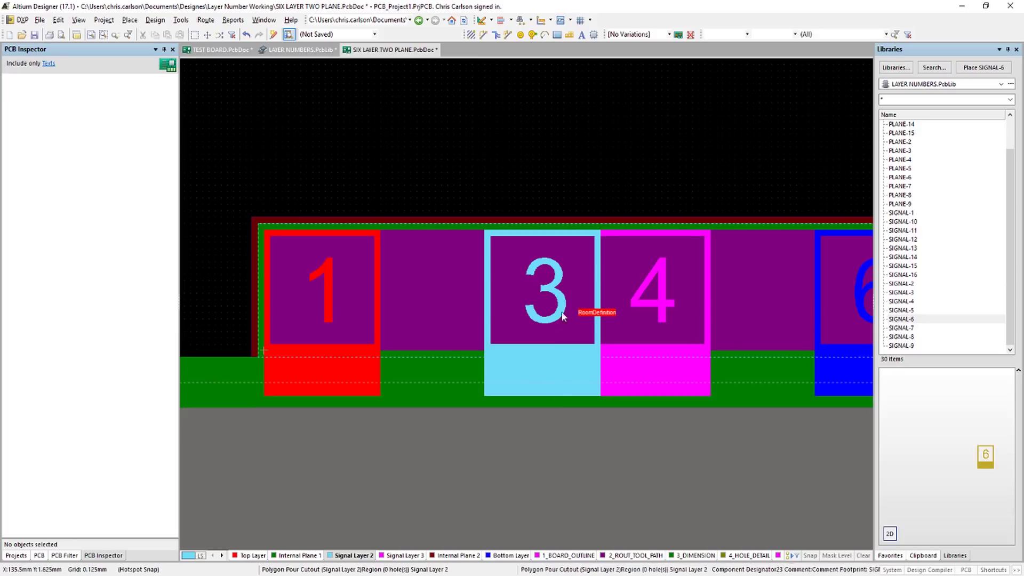
click(558, 383)
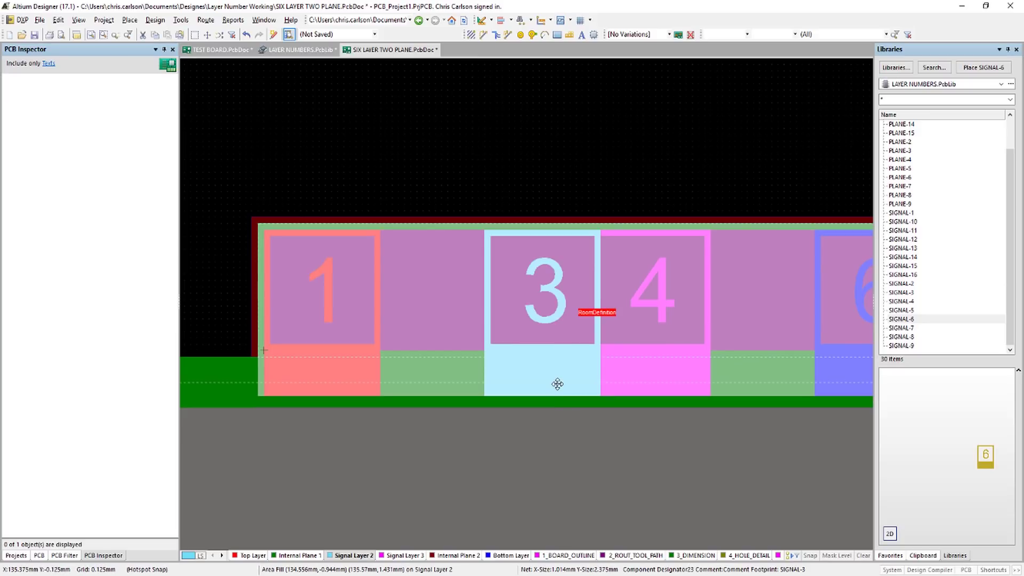
click(456, 421)
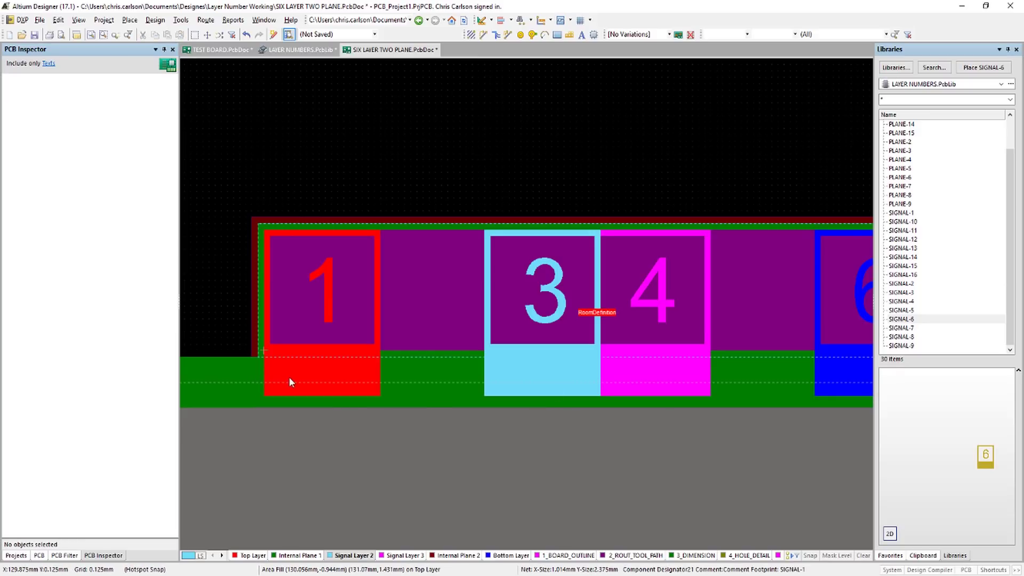
click(505, 390)
click(505, 389)
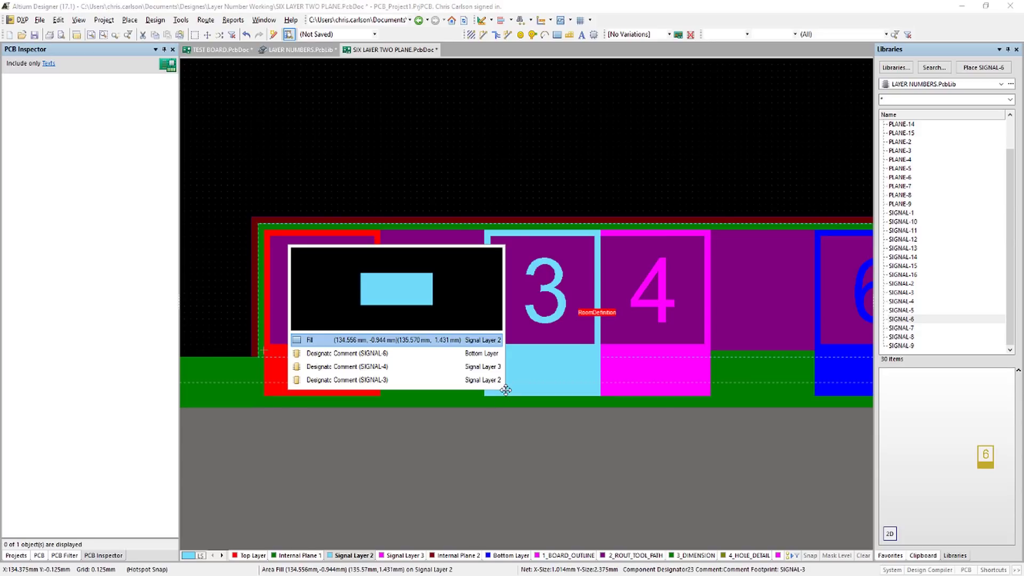
click(482, 341)
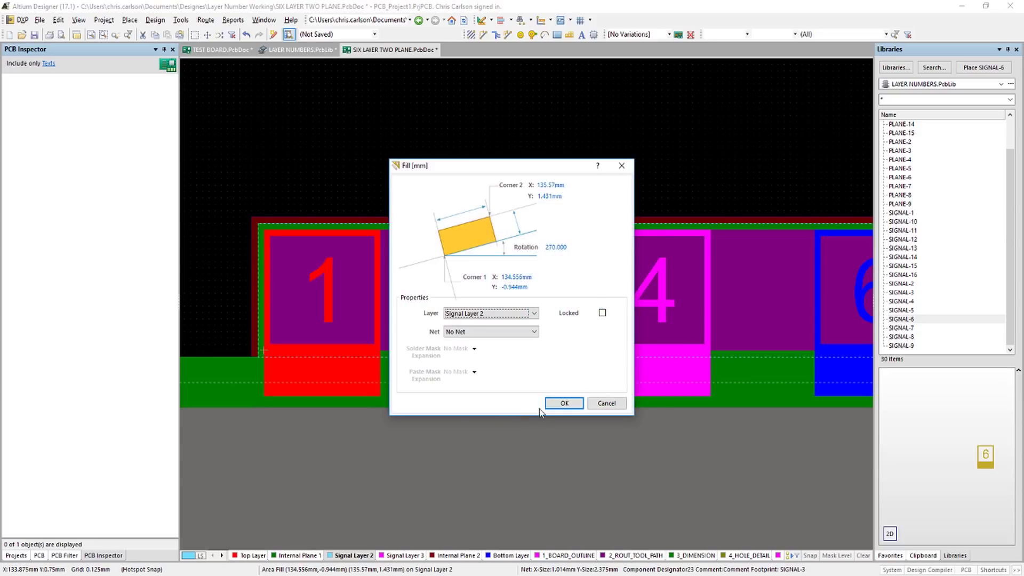
click(556, 404)
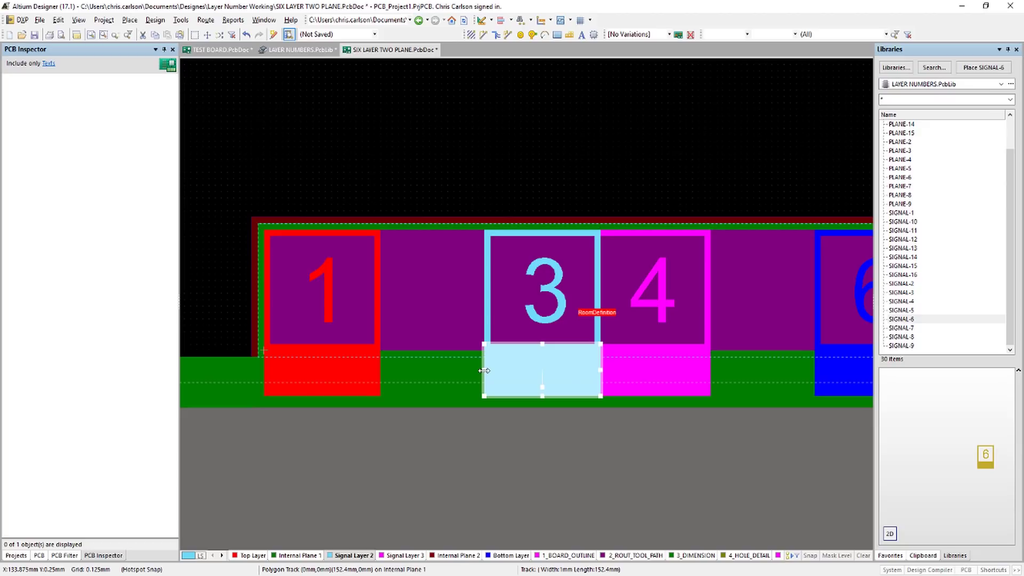
drag(452, 375, 263, 382)
click(273, 458)
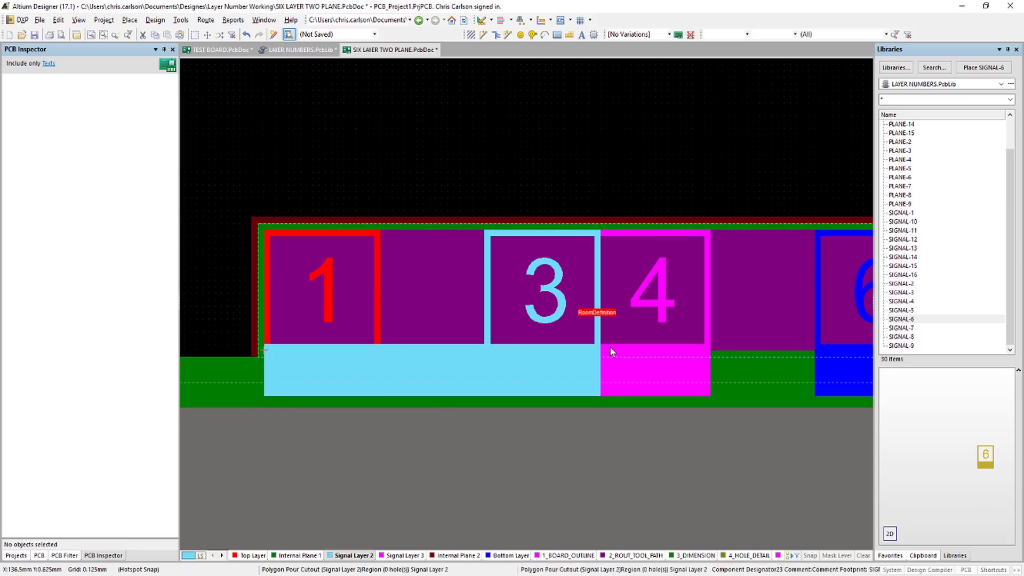
Step: Confirm the magenta fill under footprint 4 is on Signal Layer 3 and resize its left edge
drag(637, 379, 637, 386)
click(637, 386)
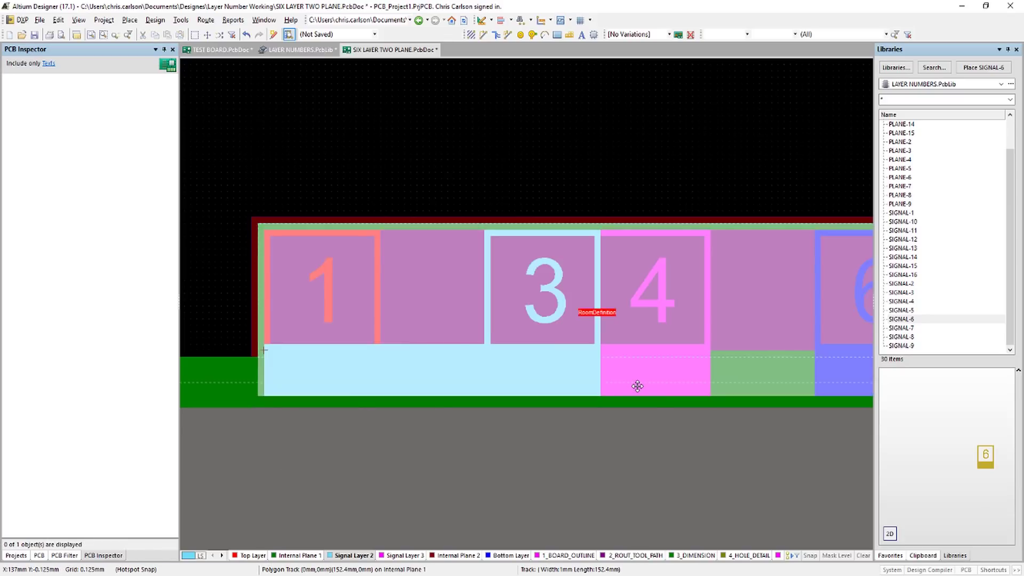
click(543, 336)
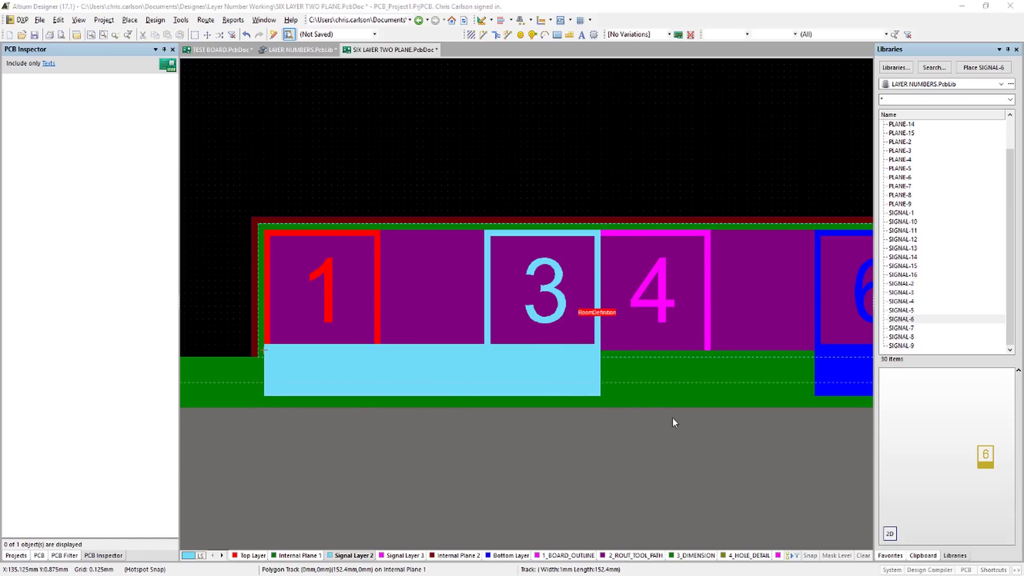
click(564, 403)
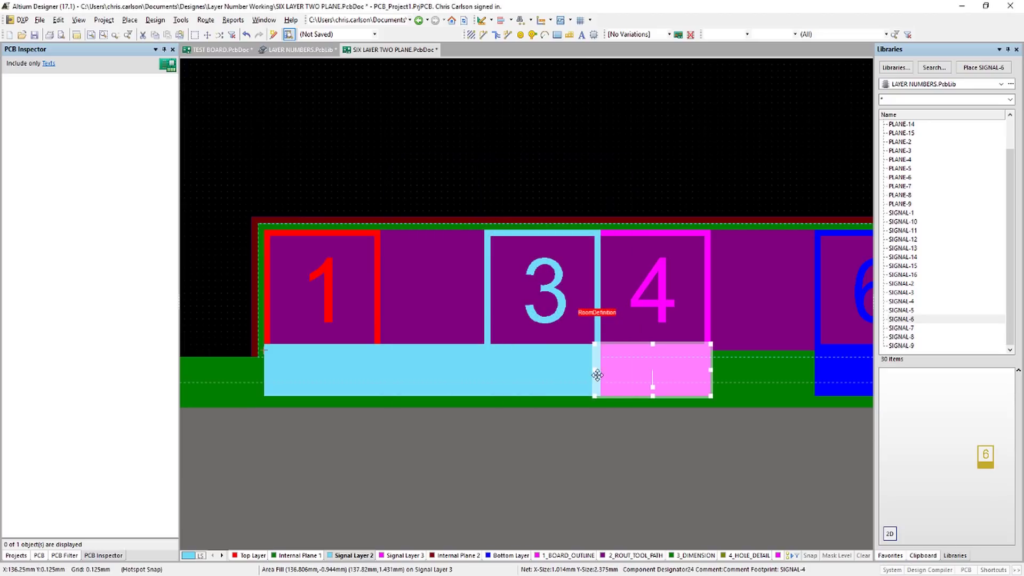
drag(600, 375, 264, 375)
click(795, 448)
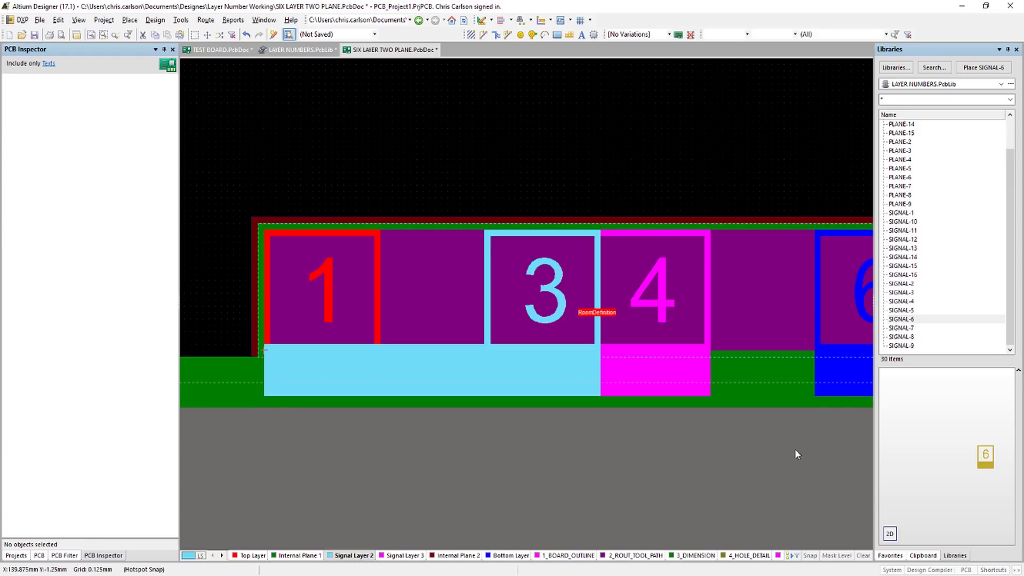
Step: Set the strip fill under footprint 6 to Bottom Layer in its Fill properties
click(838, 392)
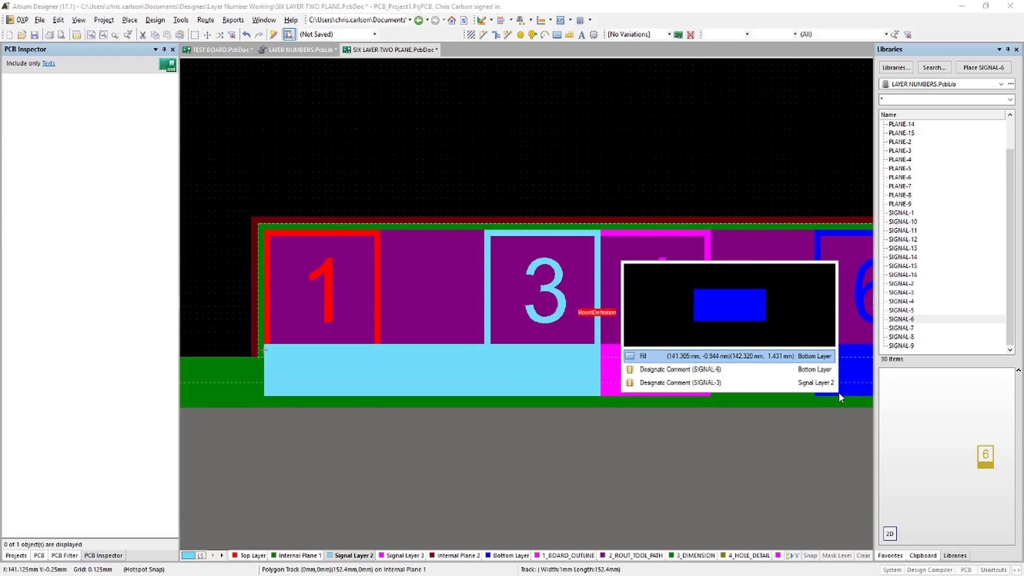
click(788, 357)
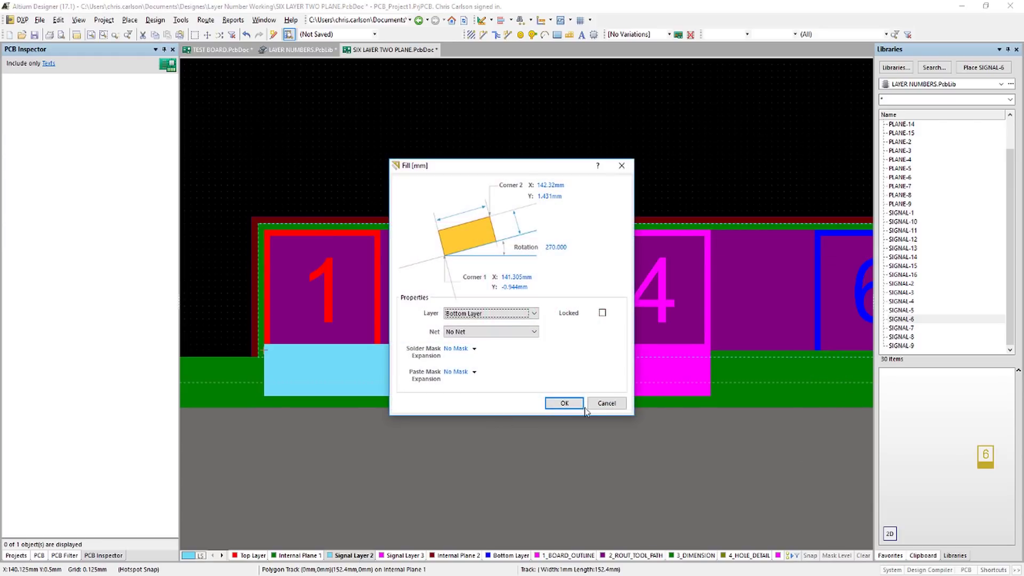
click(563, 403)
right_drag(765, 450, 603, 428)
Step: On Bottom Layer, drag the blue fill's left edge from footprint 6 to footprint 1
click(502, 555)
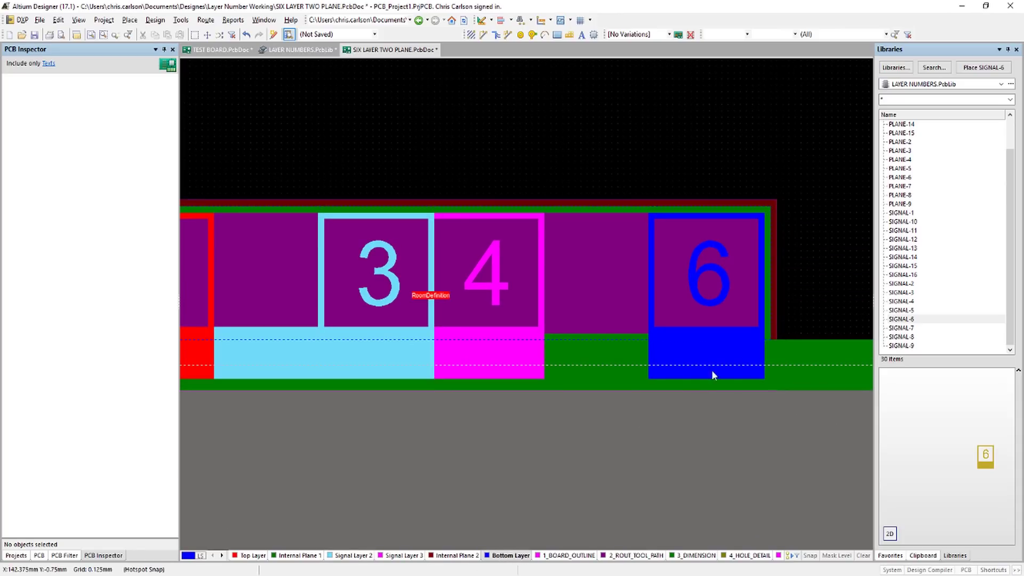
click(689, 378)
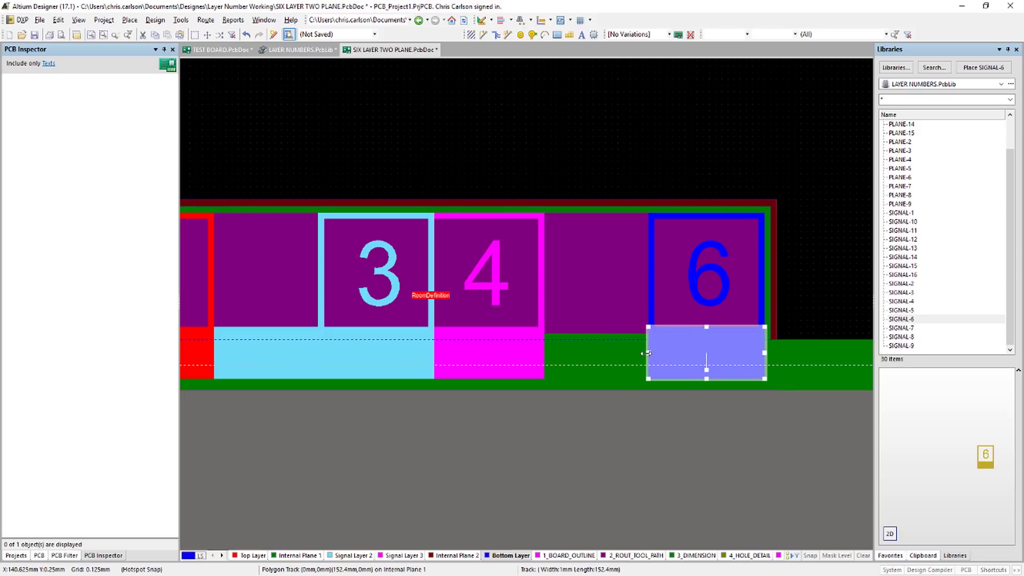
drag(645, 353, 273, 366)
click(291, 430)
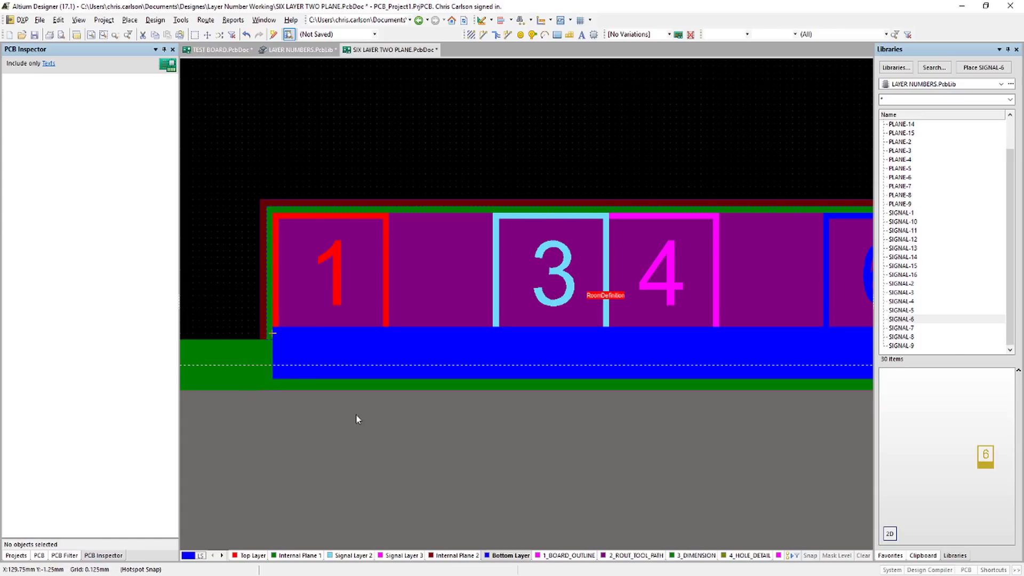
ctrl+scroll(393, 449, down, 4)
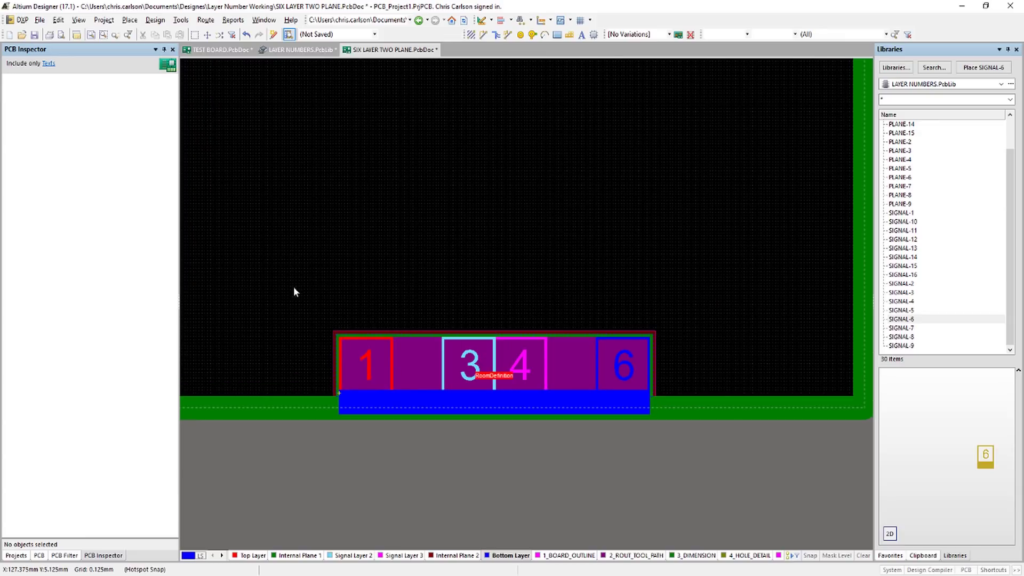
key(p)
key(f)
click(281, 255)
Step: Cancel the stray fill, lock the component's primitives via a Components-only PCB Inspector, then view in 3D
right_click(722, 491)
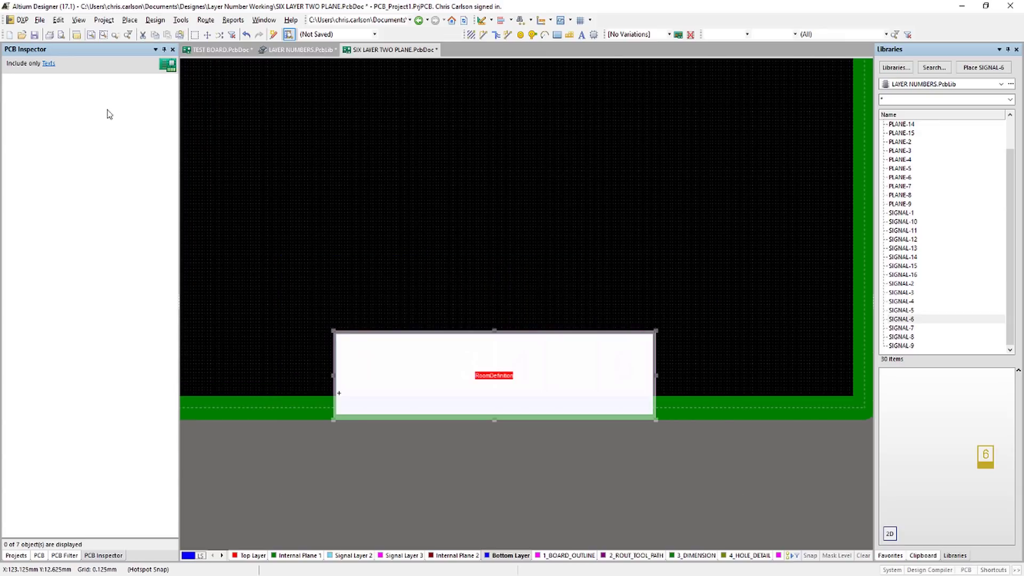
click(49, 64)
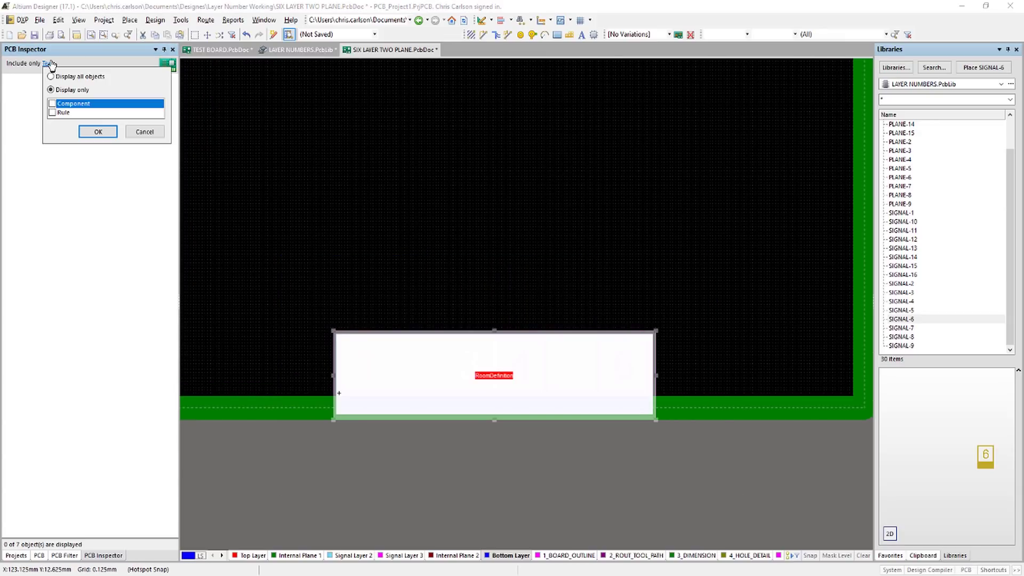
click(51, 103)
click(98, 132)
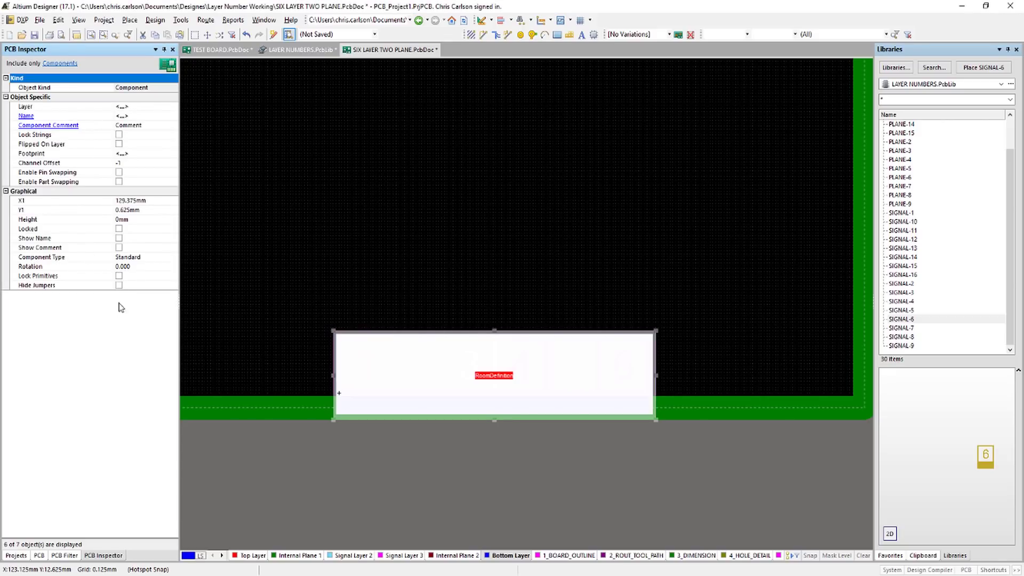
click(118, 275)
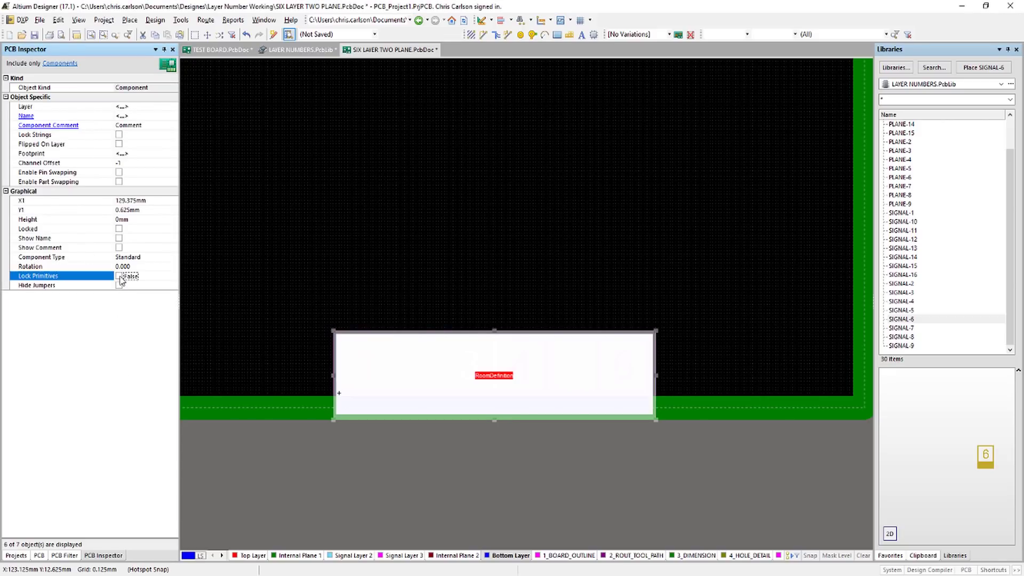
click(260, 480)
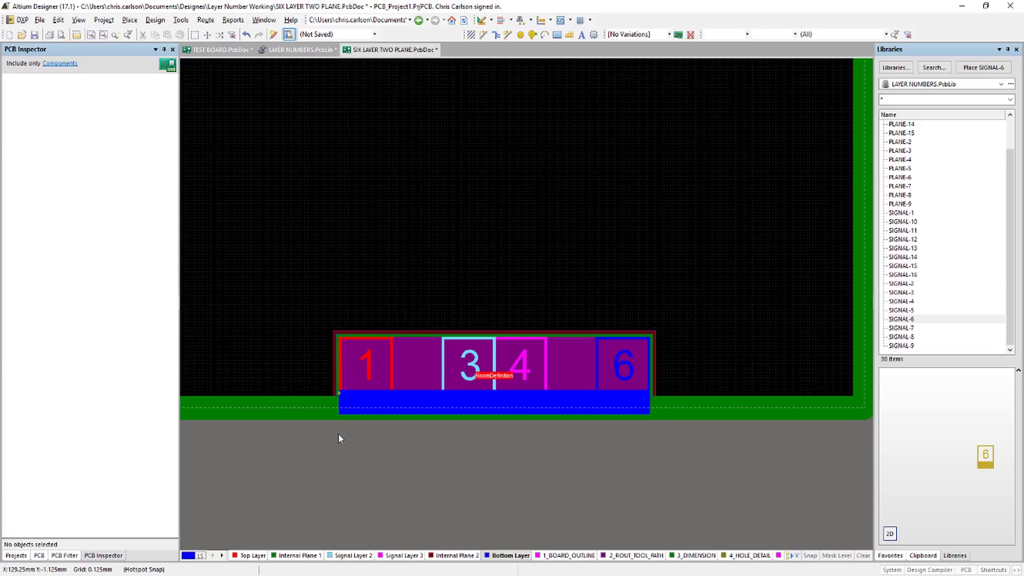
key(3)
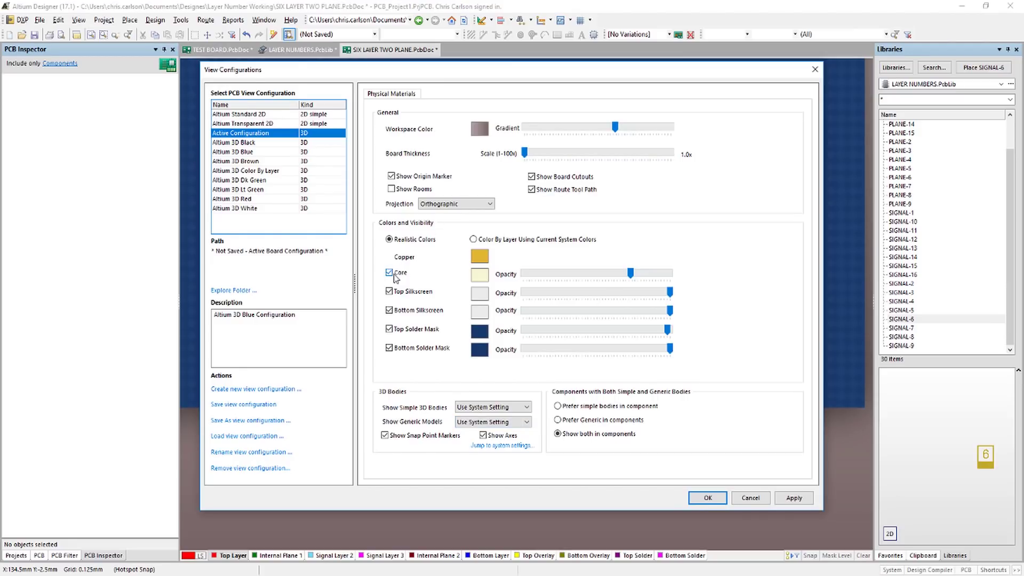
Step: Untick Core in the 3D View Configurations and apply the change
click(389, 272)
click(726, 499)
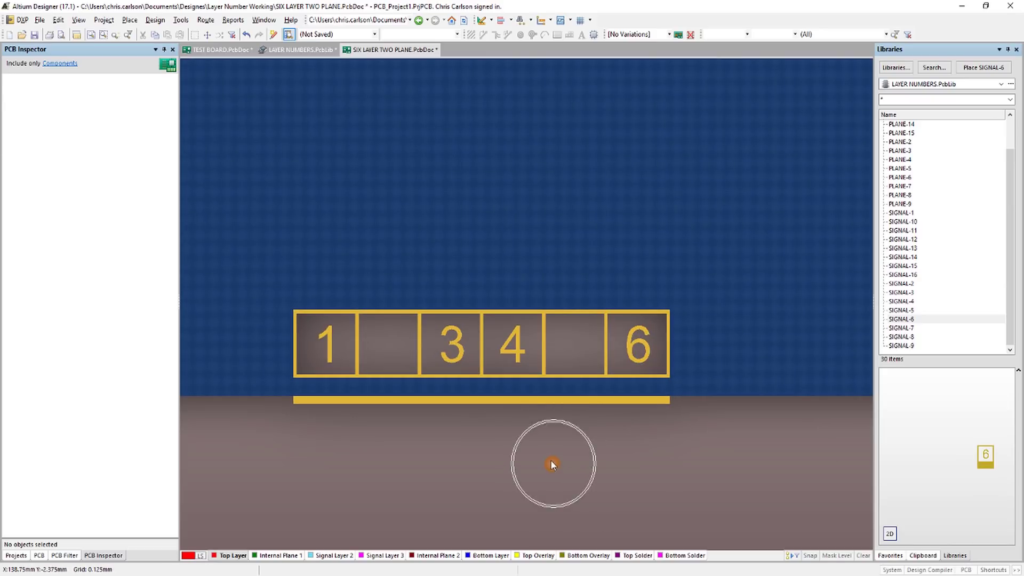
Step: Orbit, flip, pan and zoom the 3D board to view the copper layers edge-on, then return to 2D
shift+right_drag(539, 433, 511, 185)
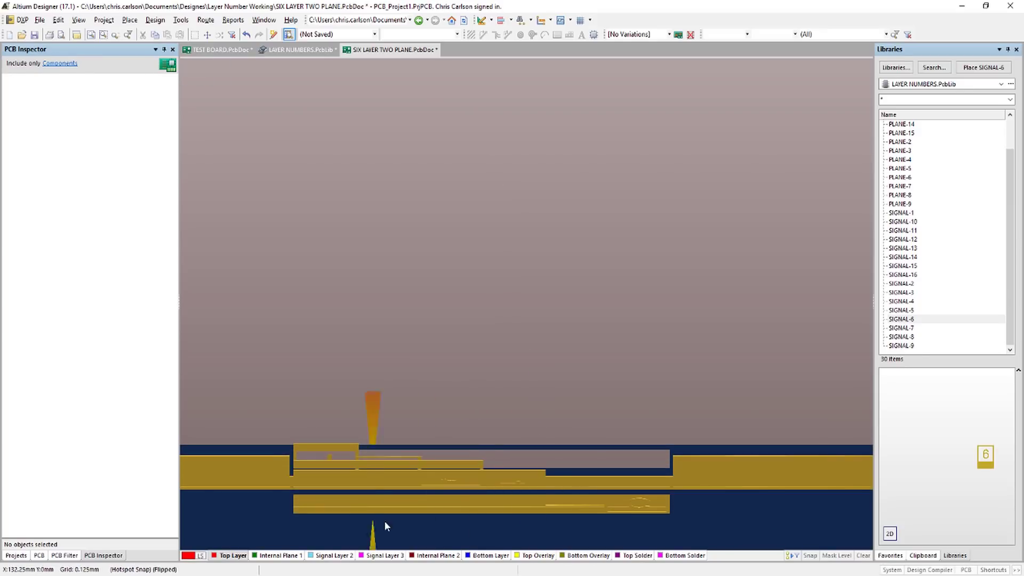
key(ctrl+f)
right_drag(543, 363, 536, 275)
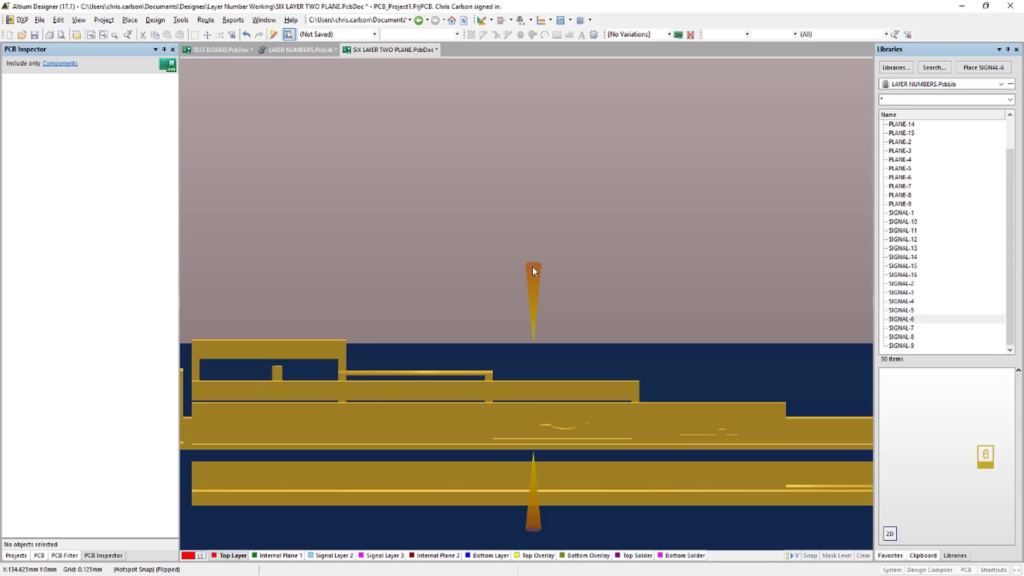
right_drag(524, 279, 541, 278)
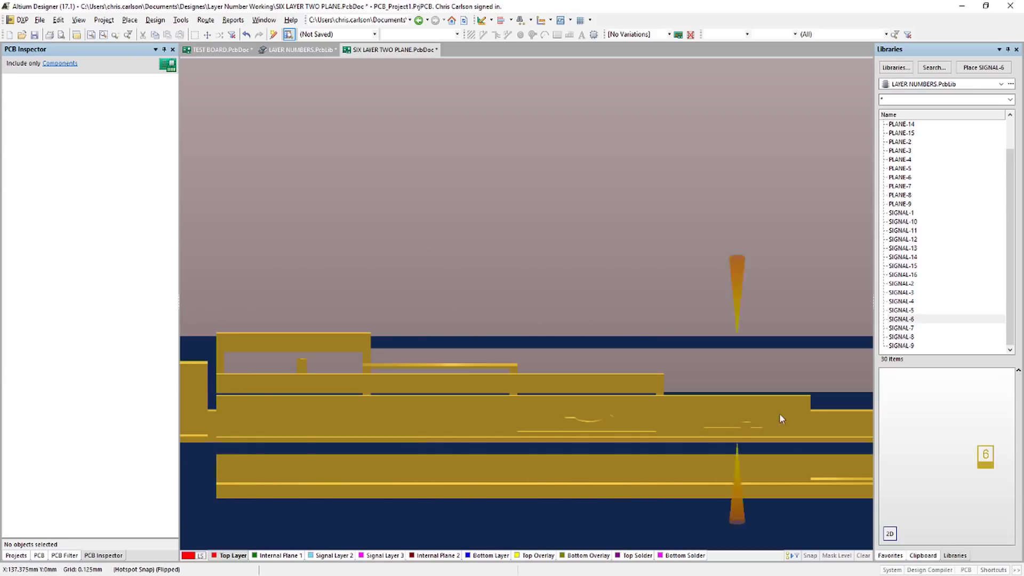
mouse_move(766, 293)
right_down()
mouse_move(469, 240)
mouse_move(270, 238)
mouse_move(471, 208)
right_up()
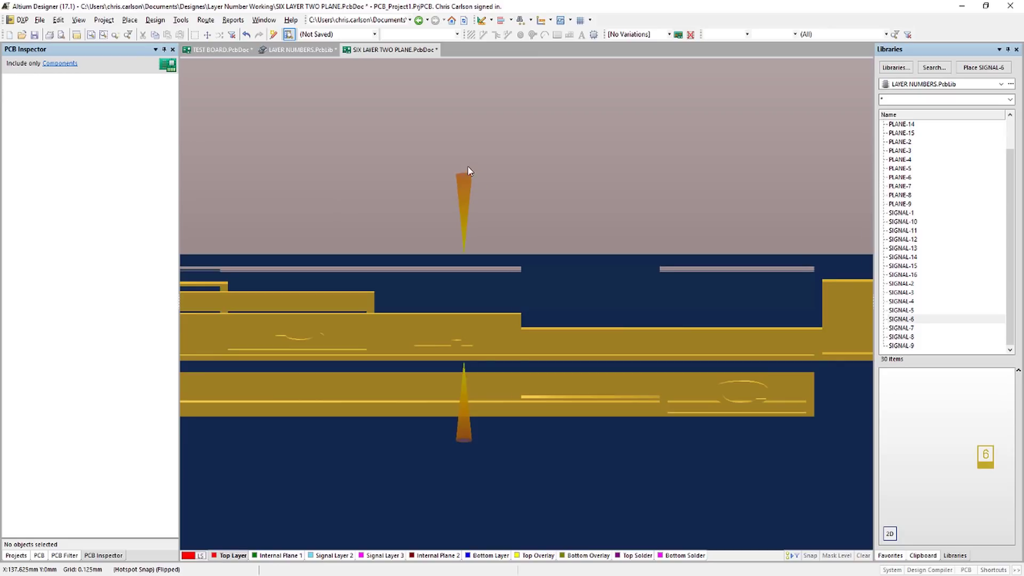
ctrl+right_drag(470, 154, 450, 336)
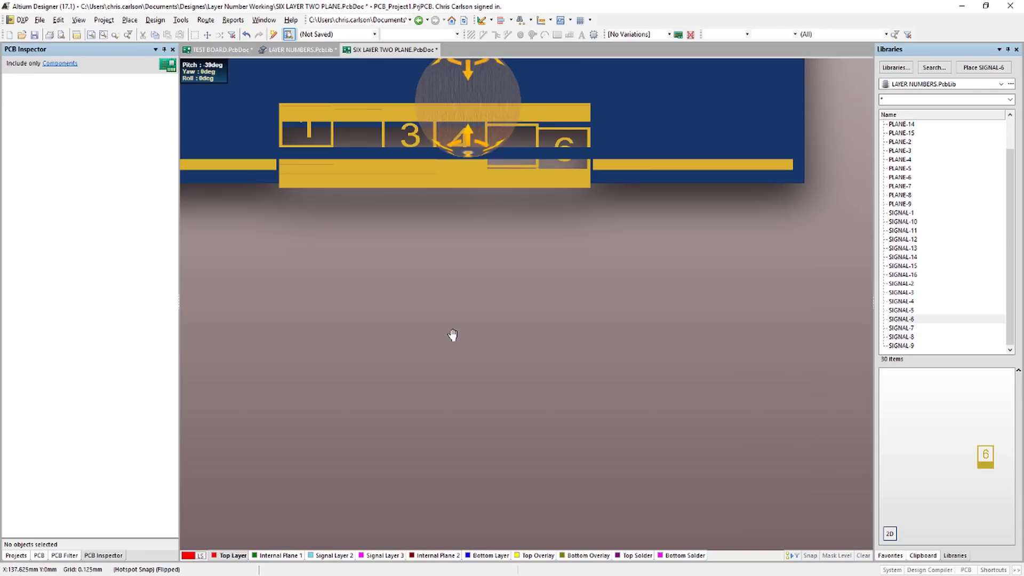
right_drag(475, 304, 485, 347)
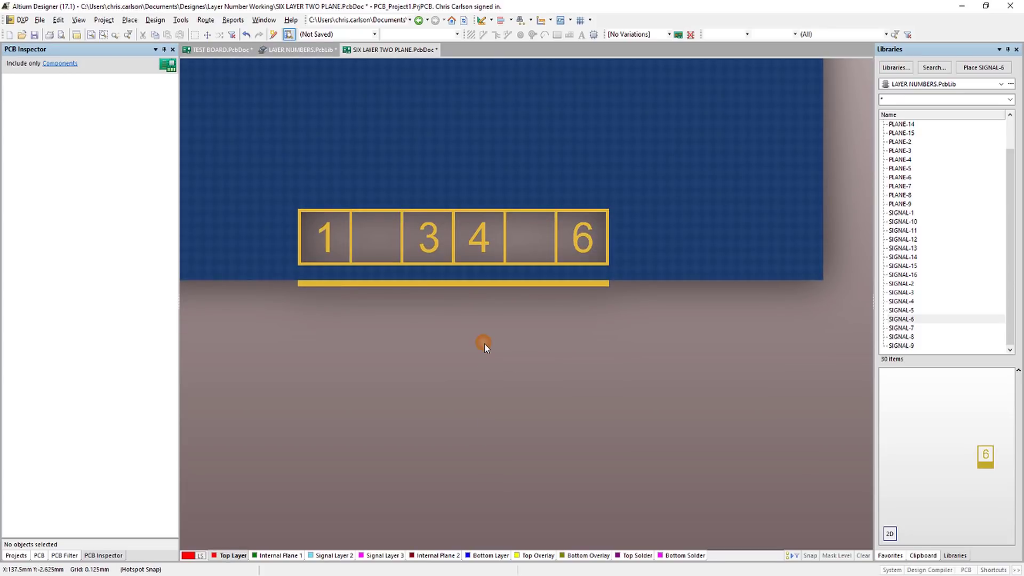
key(2)
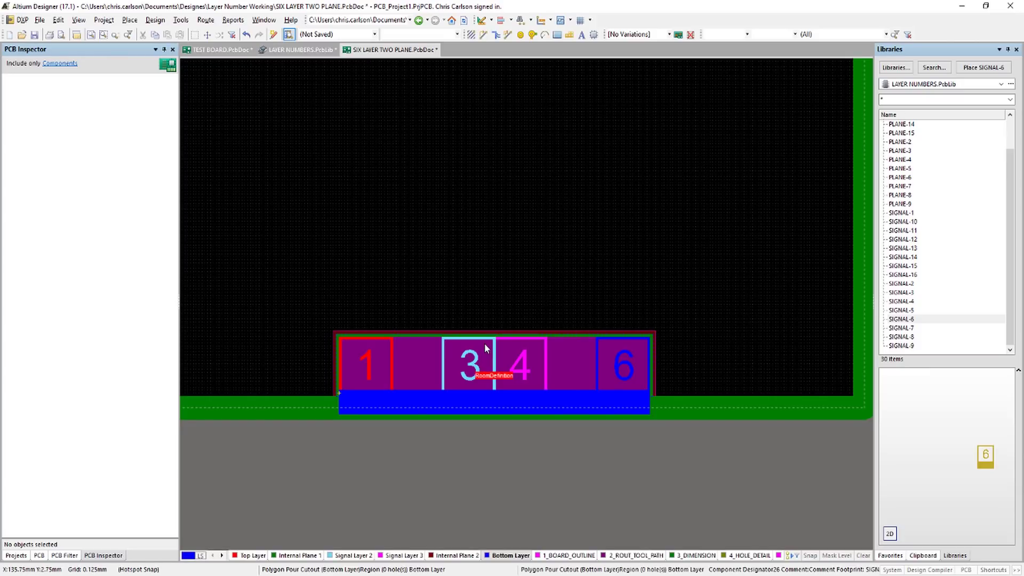
Step: Switch the active layer to Top Layer and pan the board view right
click(248, 557)
right_drag(229, 511, 323, 513)
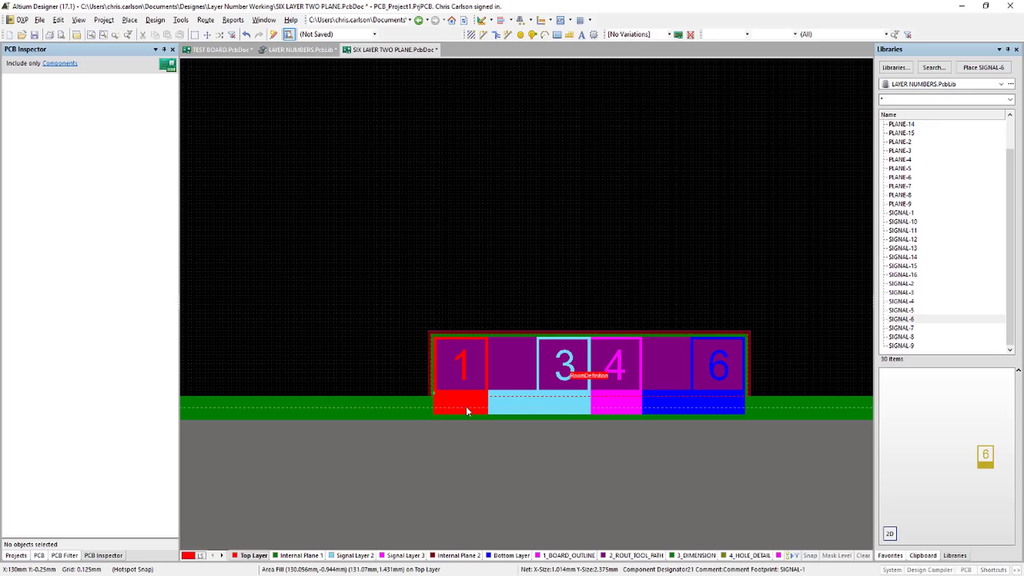
click(155, 20)
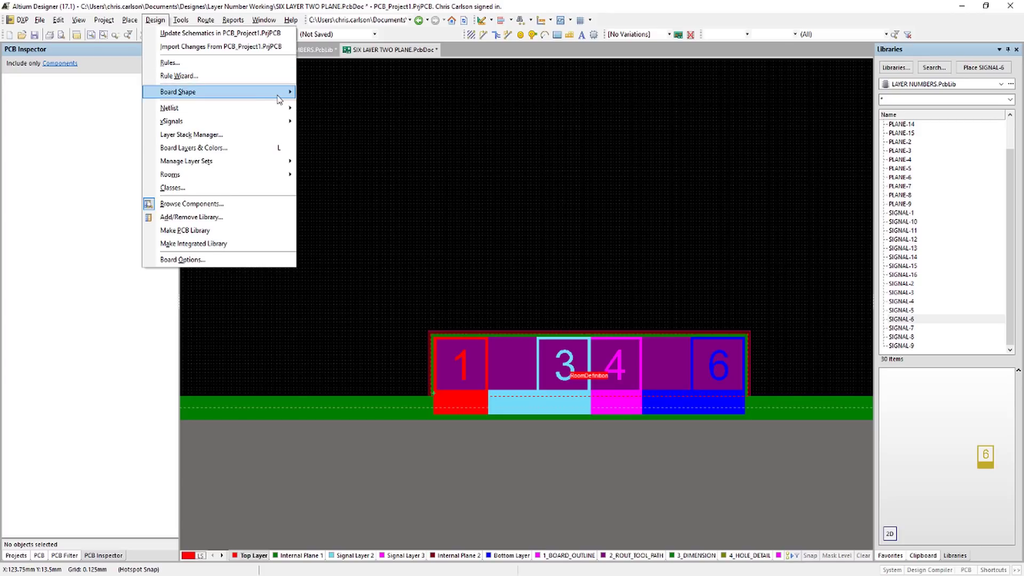
Step: Create Top Layer tracks of 1mm width from the board shape
mouse_move(277, 99)
click(322, 119)
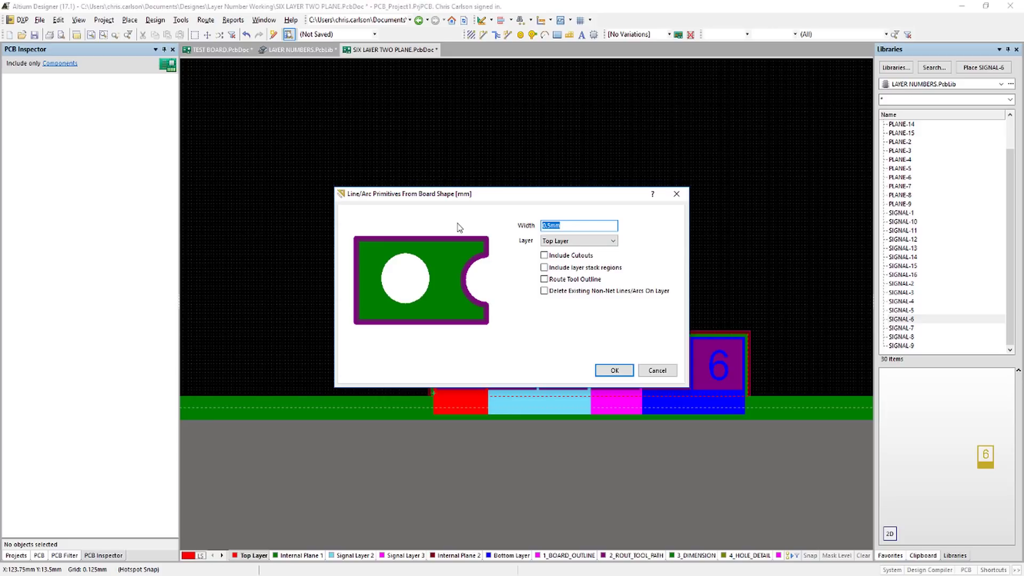
text(1)
click(614, 371)
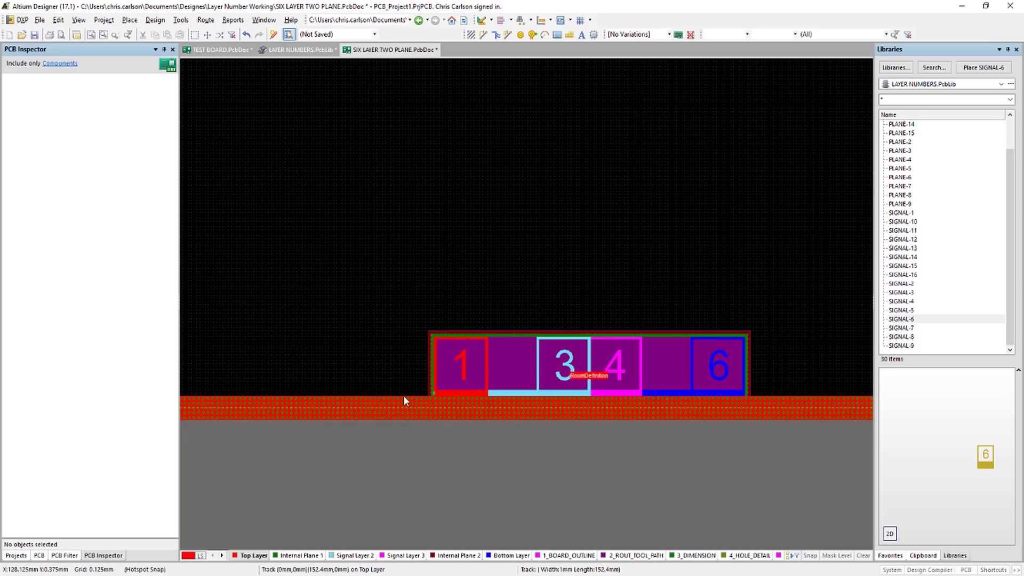
ctrl+scroll(401, 480, down, 4)
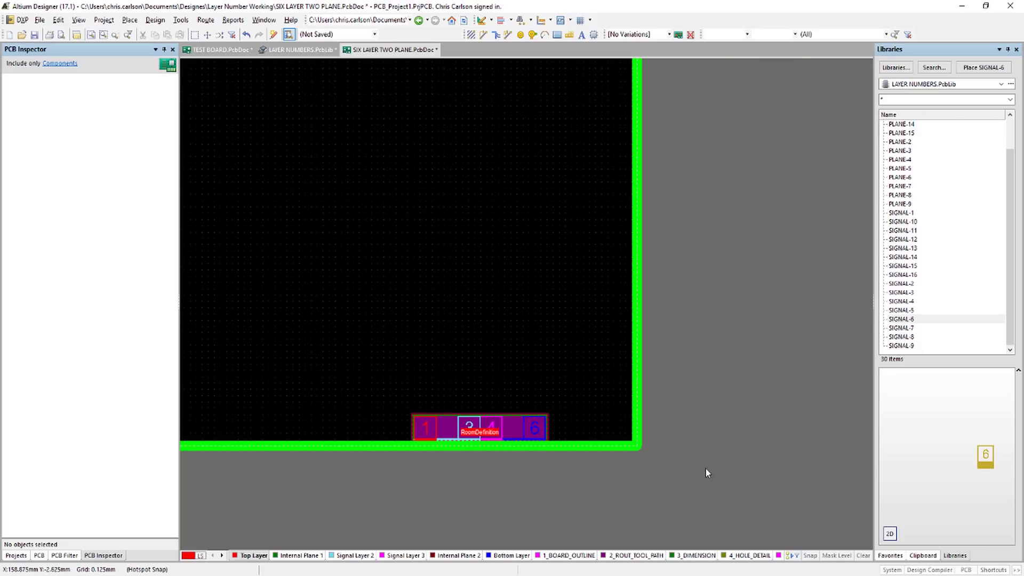
drag(743, 476, 588, 411)
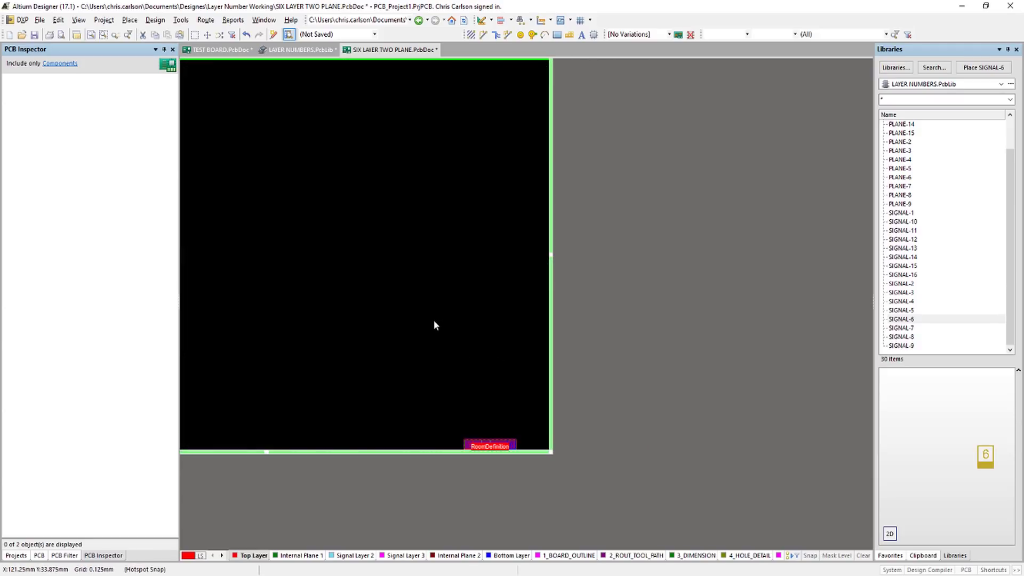
right_drag(314, 270, 735, 347)
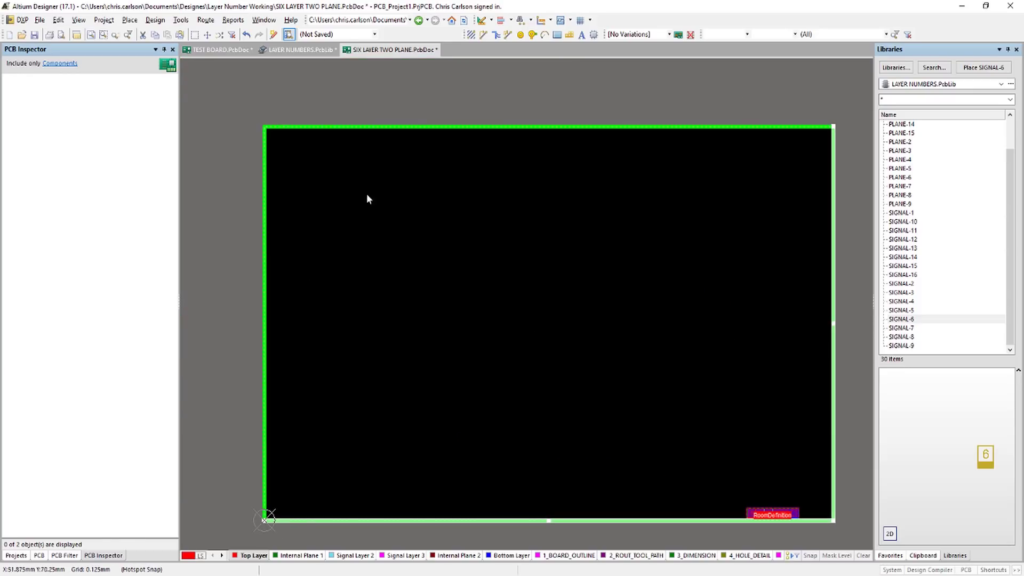
drag(320, 156, 237, 109)
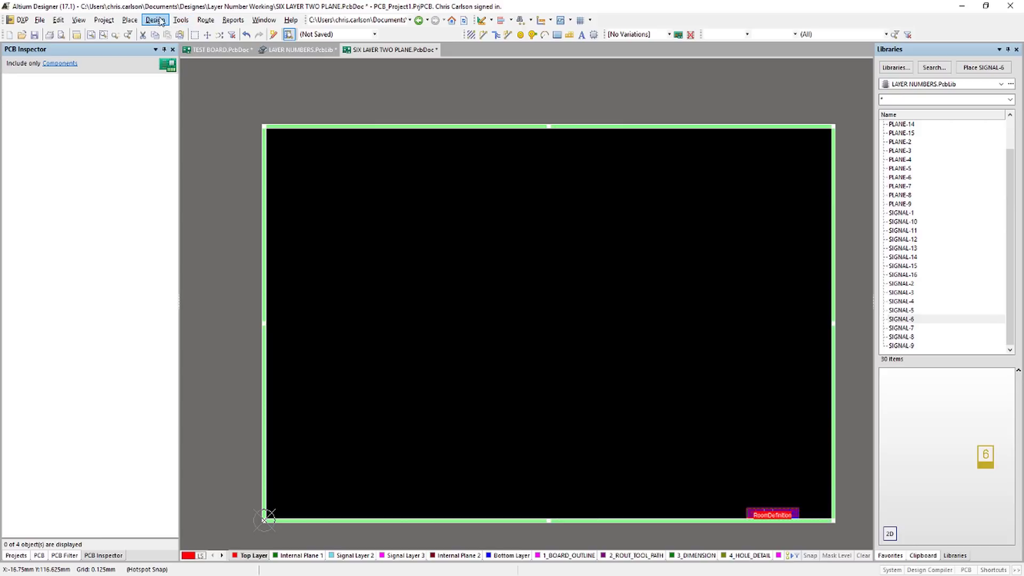
click(180, 20)
mouse_move(233, 296)
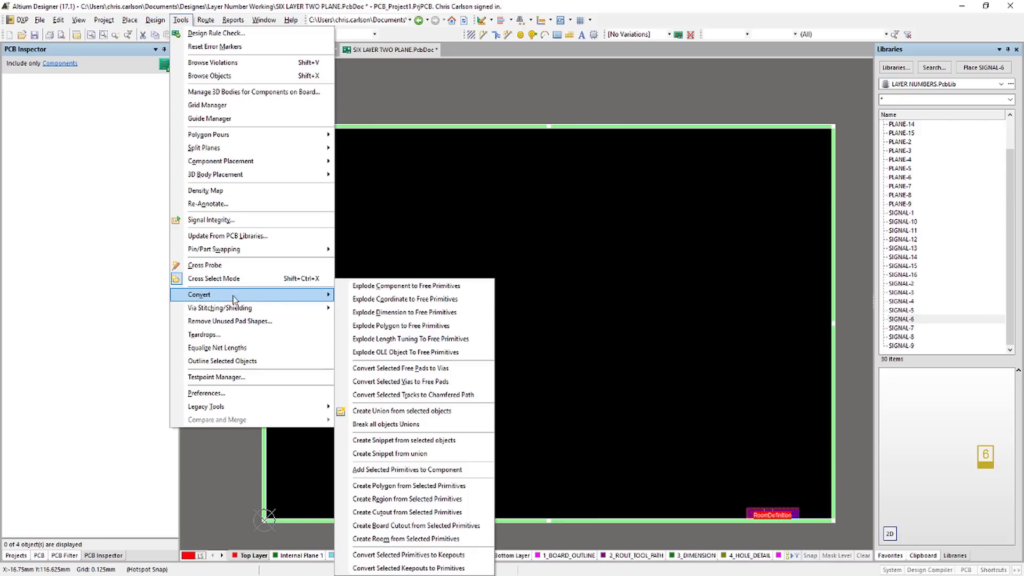
click(452, 555)
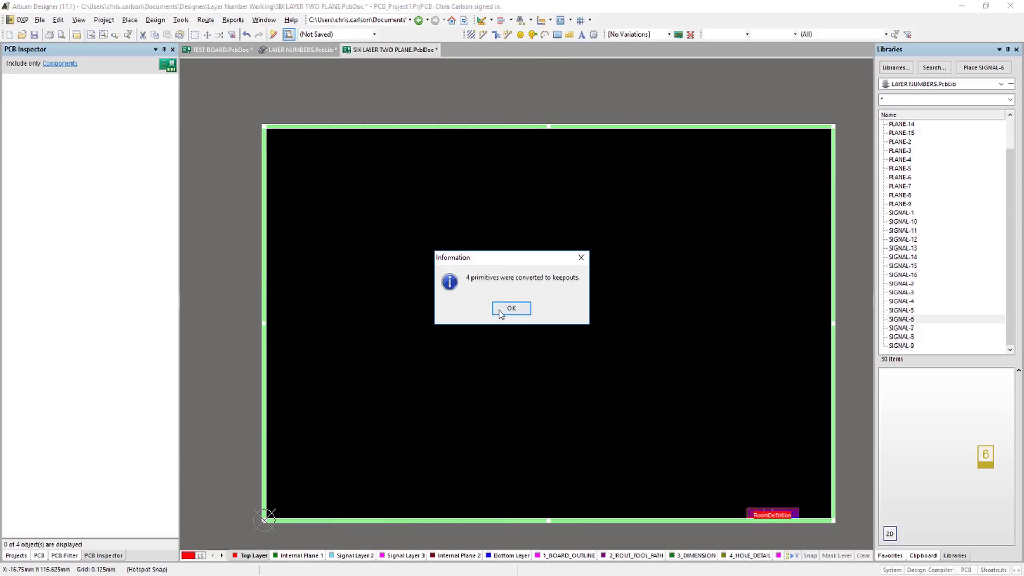
click(501, 308)
right_drag(665, 521, 547, 451)
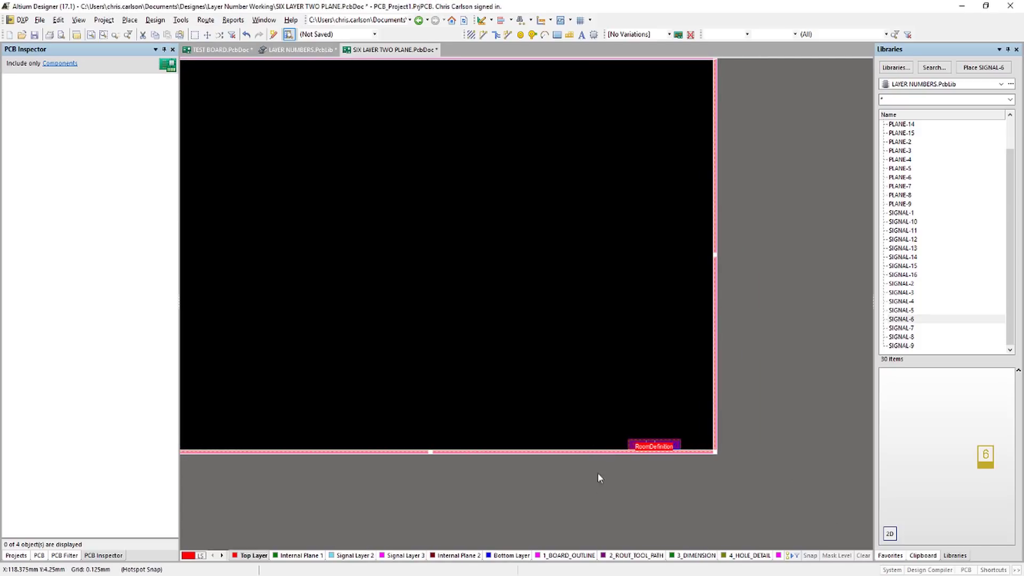
ctrl+scroll(615, 452, up, 5)
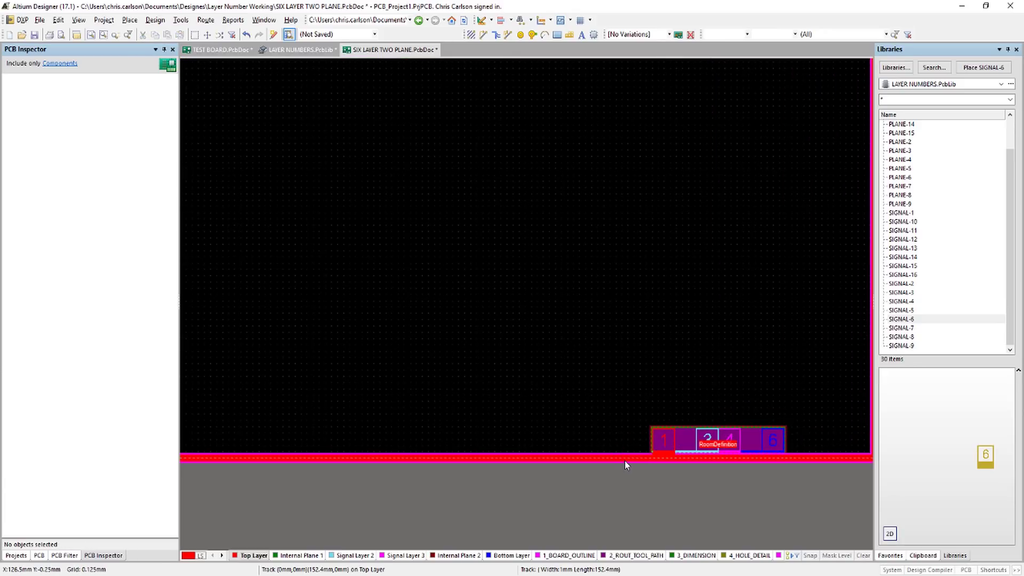
ctrl+scroll(625, 463, up, 1)
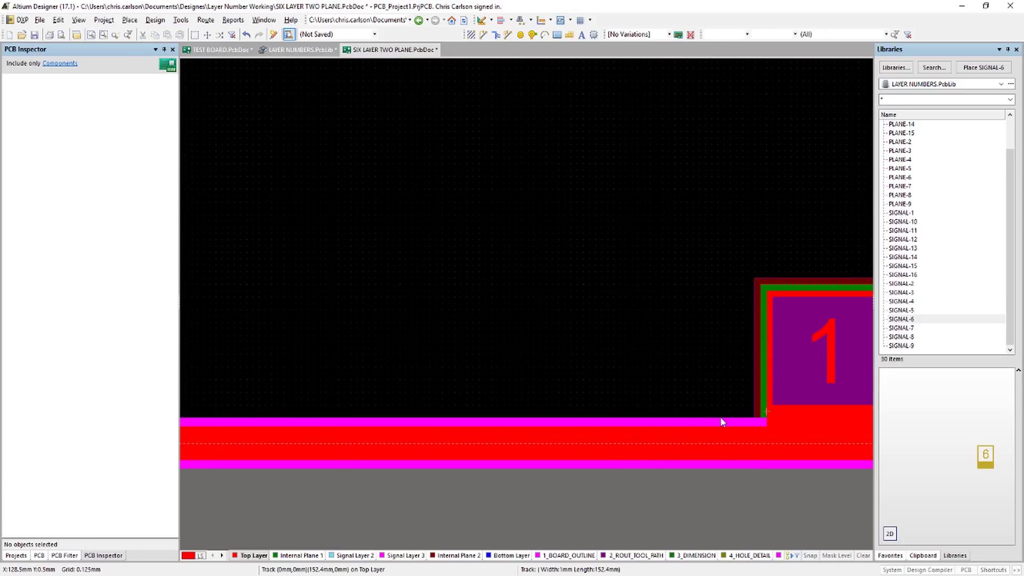
ctrl+scroll(606, 465, down, 5)
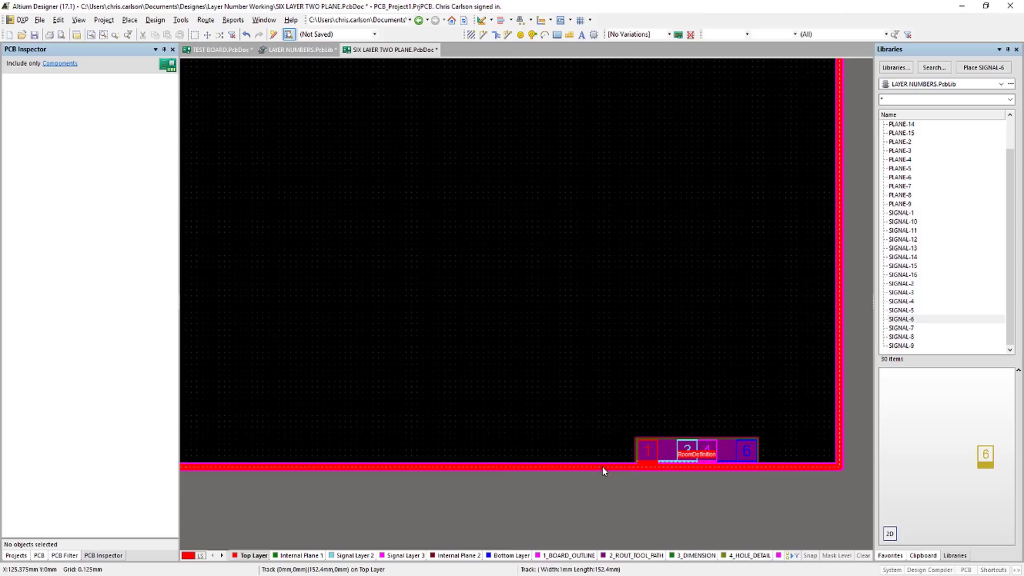
click(157, 22)
Step: In Polygon Manager, create a board-outline Top Layer pour with Remove Islands and Remove Necks unticked
mouse_move(181, 20)
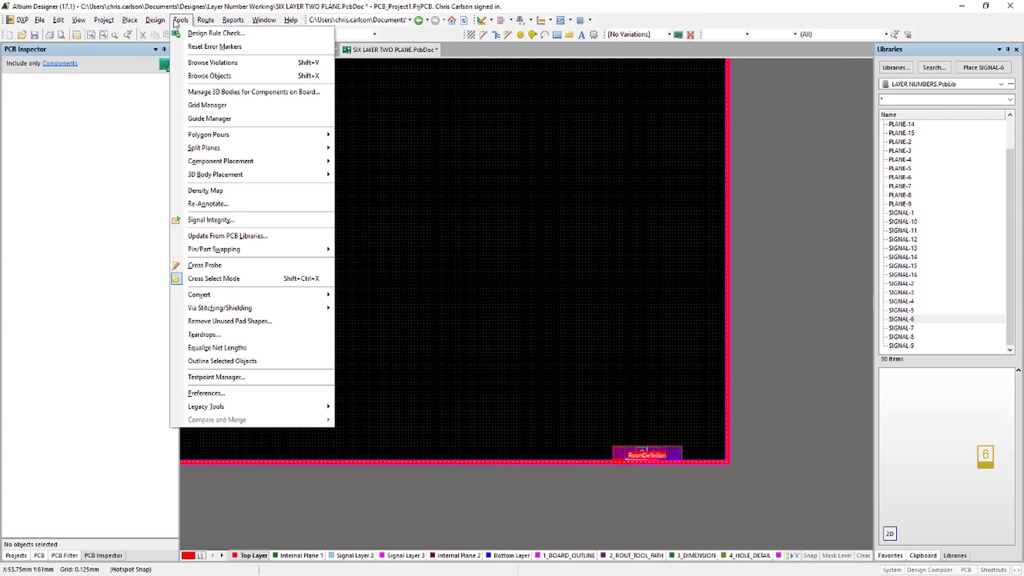
mouse_move(213, 134)
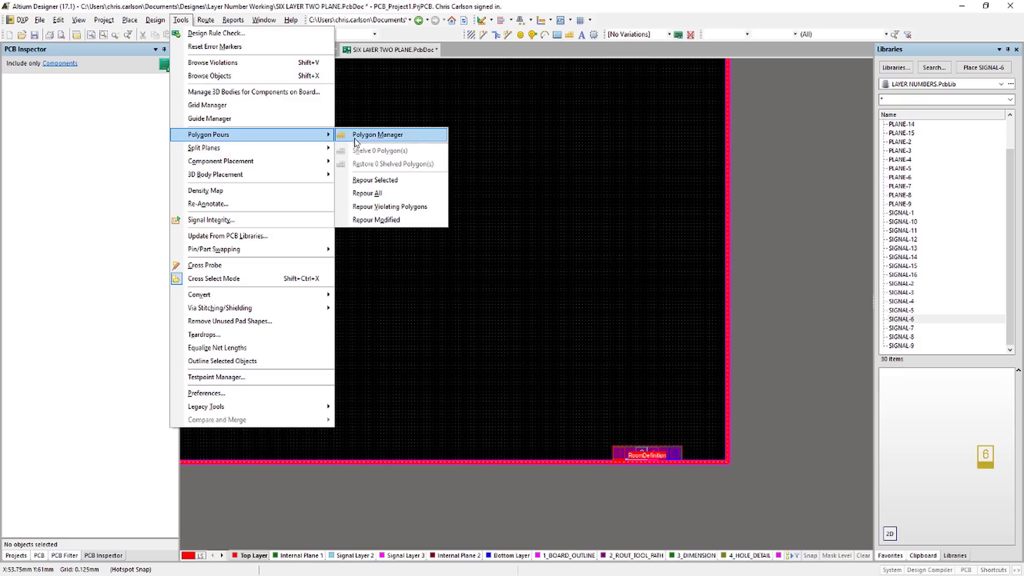
click(373, 135)
click(721, 236)
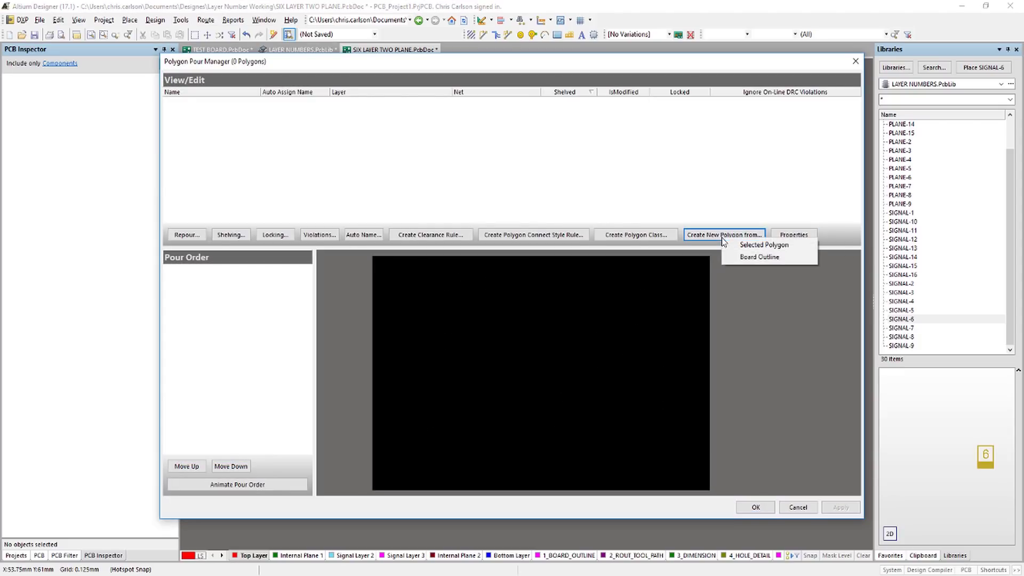
click(739, 258)
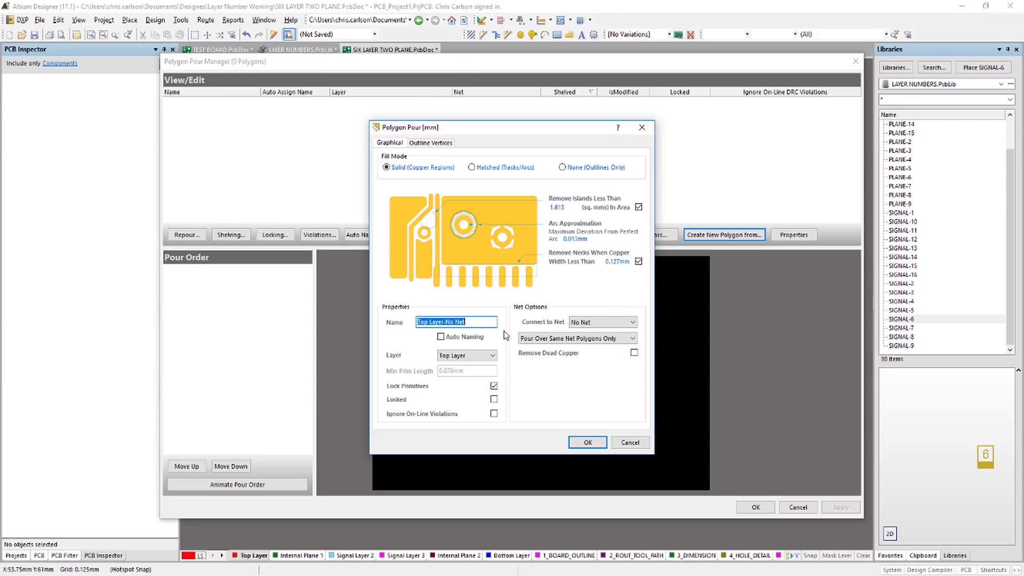
click(638, 207)
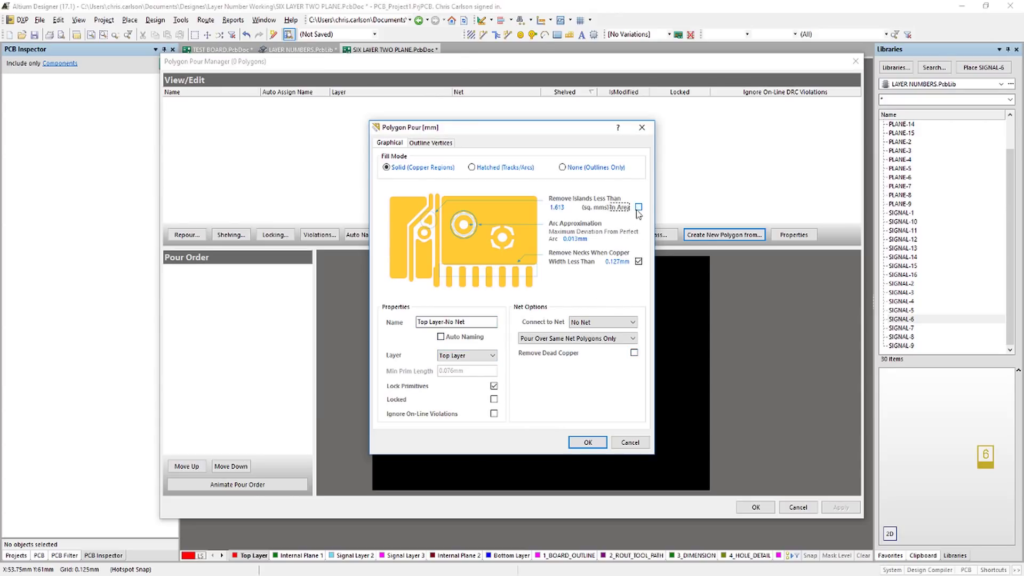
click(638, 262)
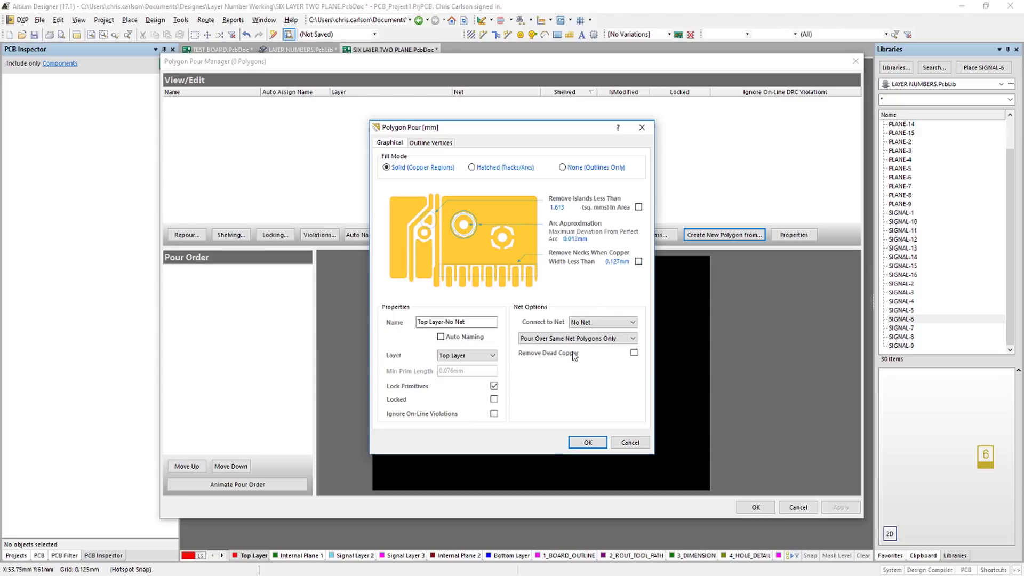
click(588, 442)
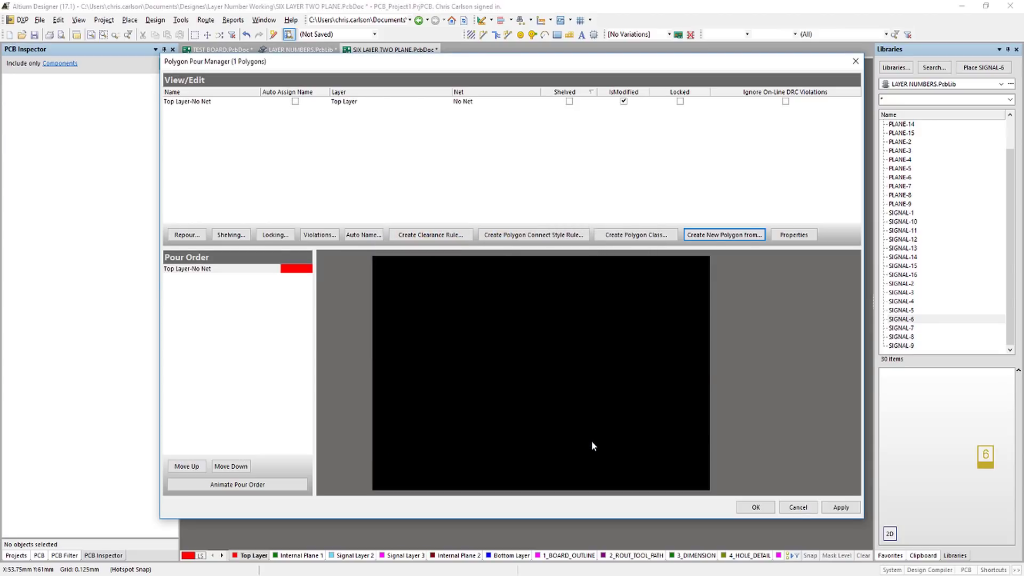
click(753, 508)
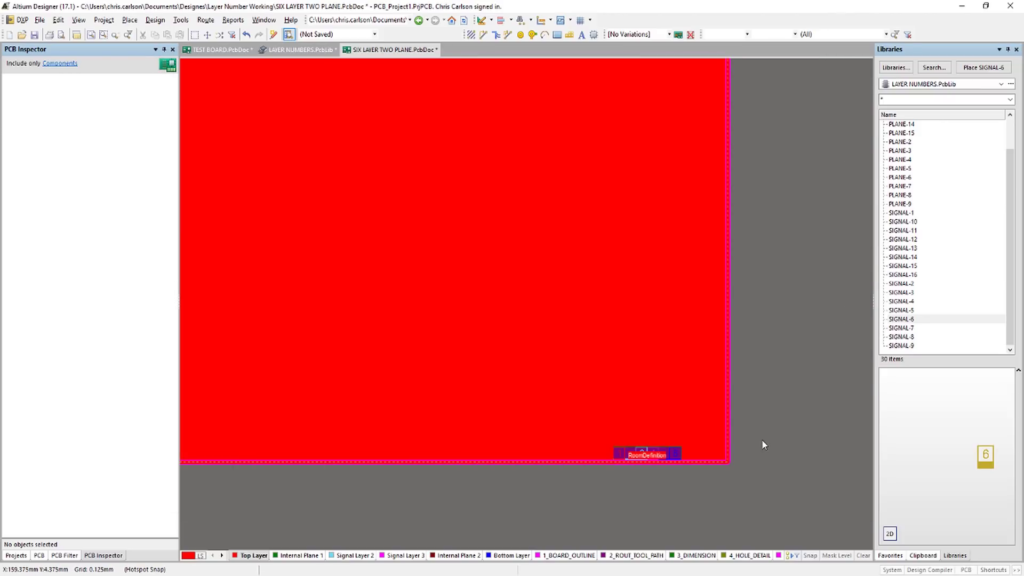
ctrl+scroll(673, 472, up, 5)
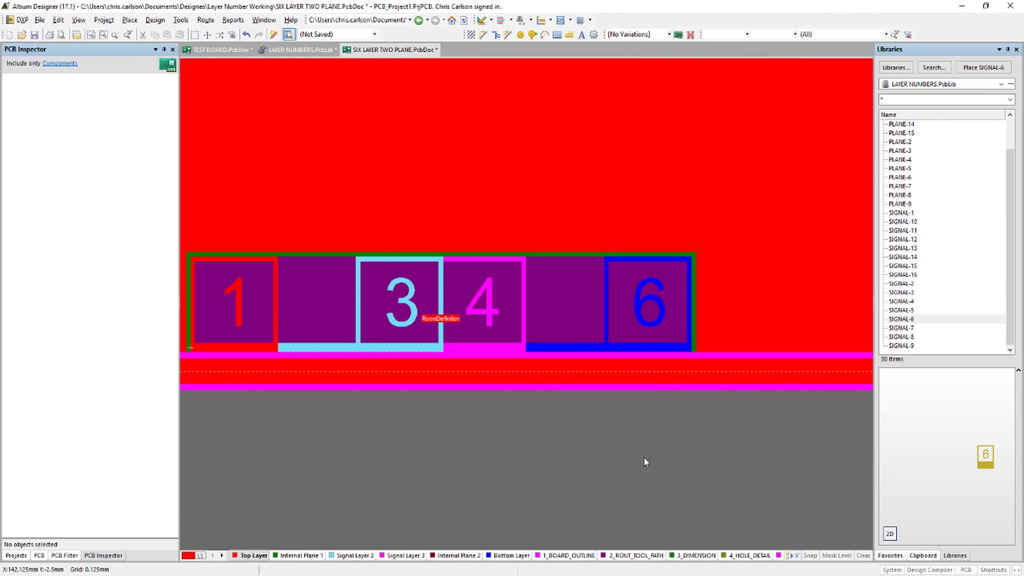
Step: Switch the board to the 3D view and pan it
shift+scroll(513, 462, left, 3)
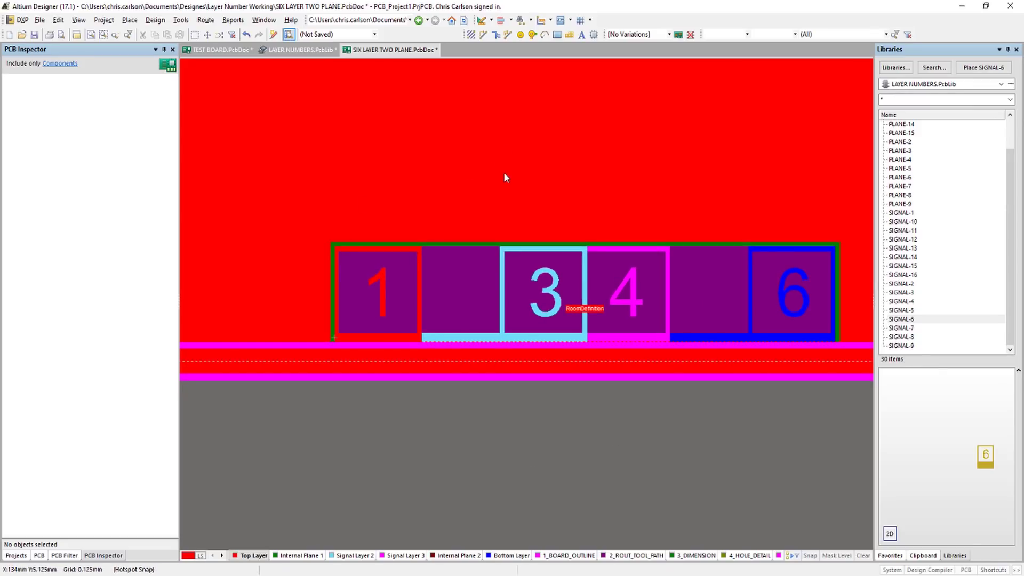
ctrl+scroll(501, 181, down, 5)
scroll(544, 374, up, 2)
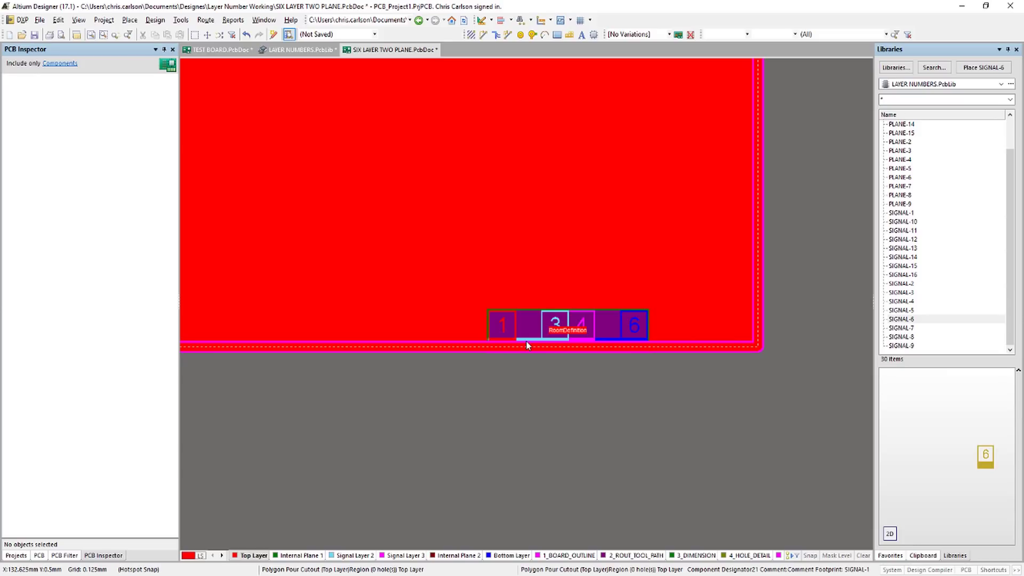
key(3)
right_drag(498, 321, 553, 345)
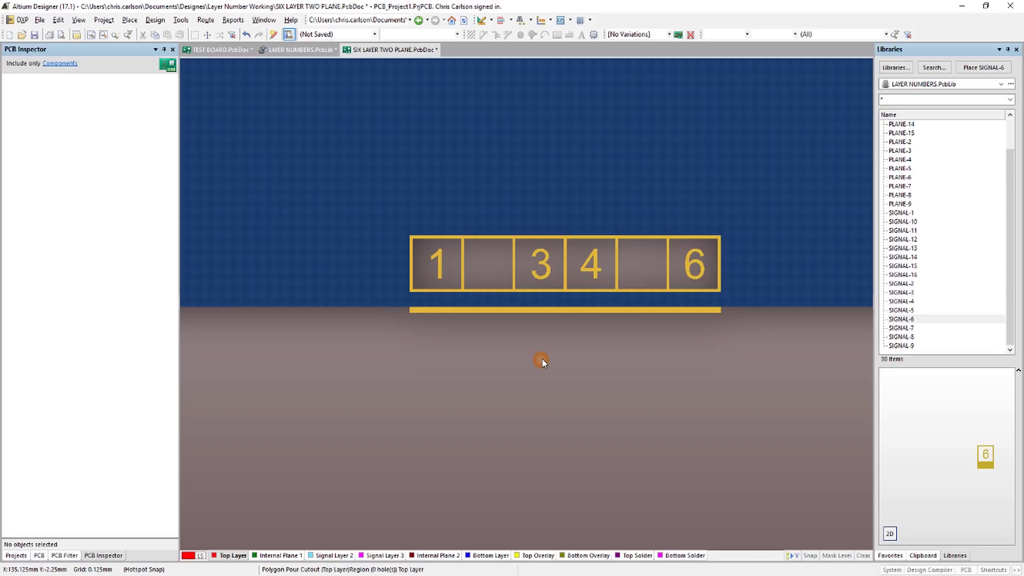
Step: Hide bottom silkscreen and both solder masks in 3D View Configurations, then return to 2D
key(l)
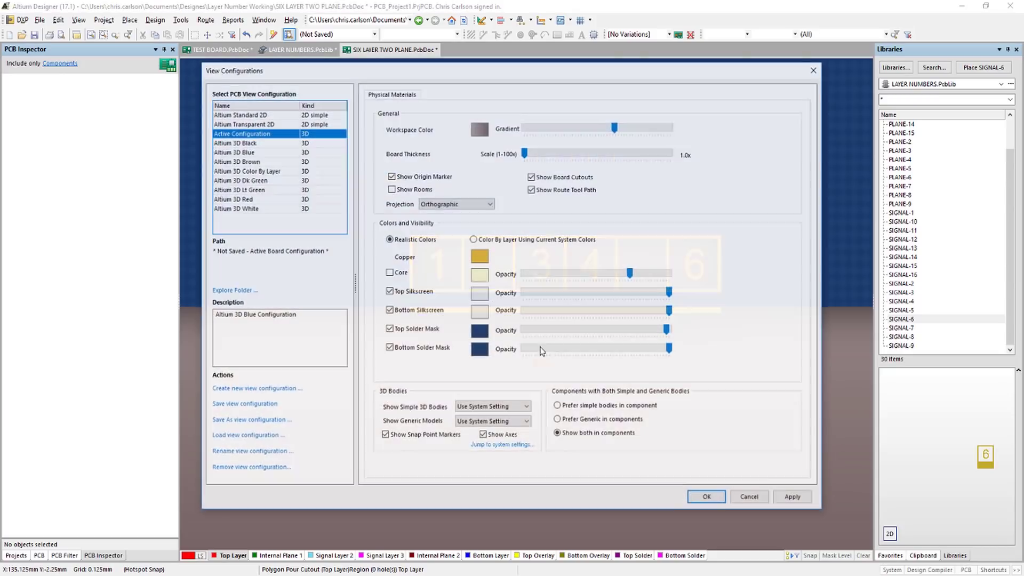
click(400, 310)
click(400, 328)
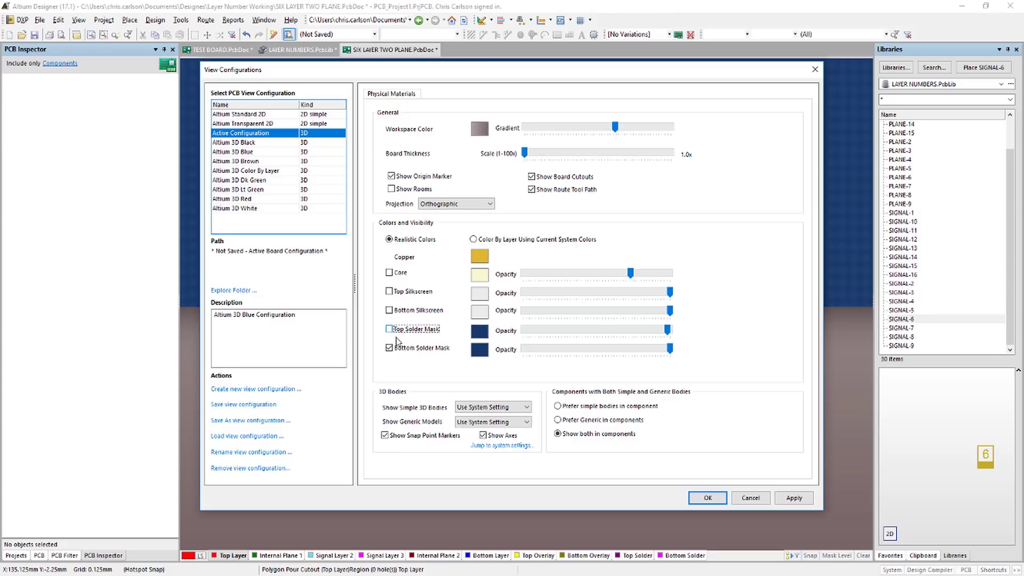
click(390, 347)
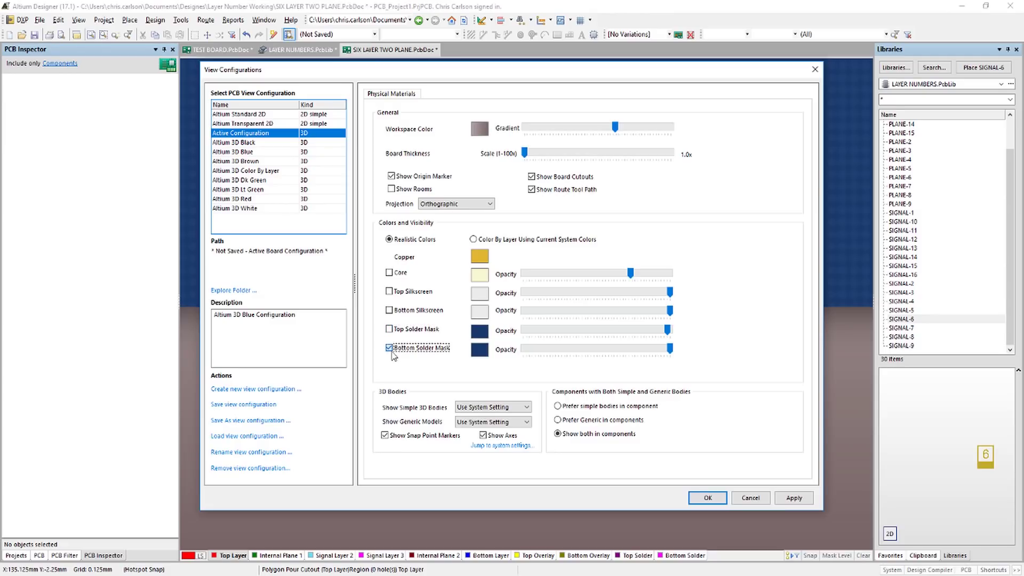
click(714, 498)
ctrl+scroll(467, 389, up, 1)
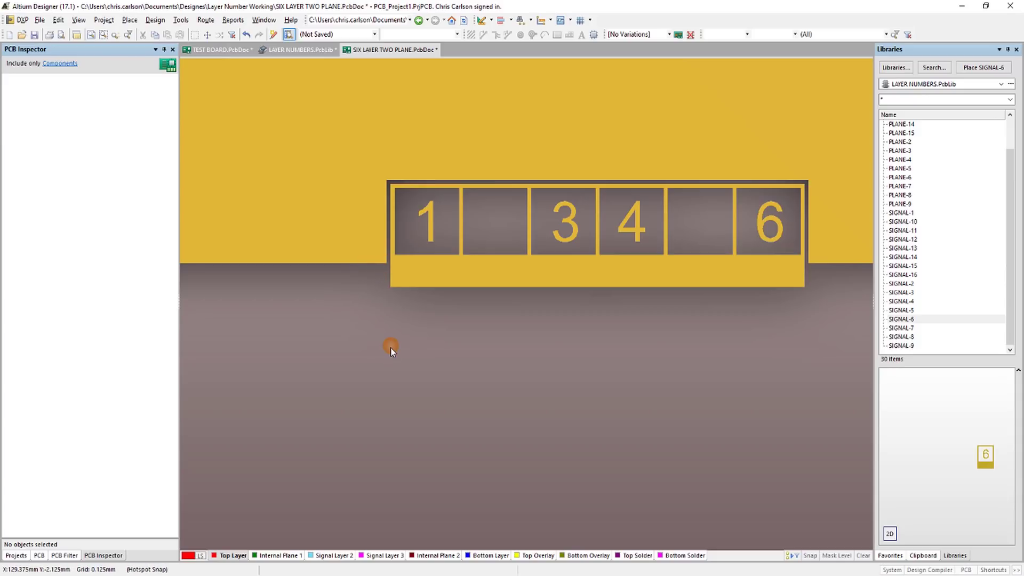
key(2)
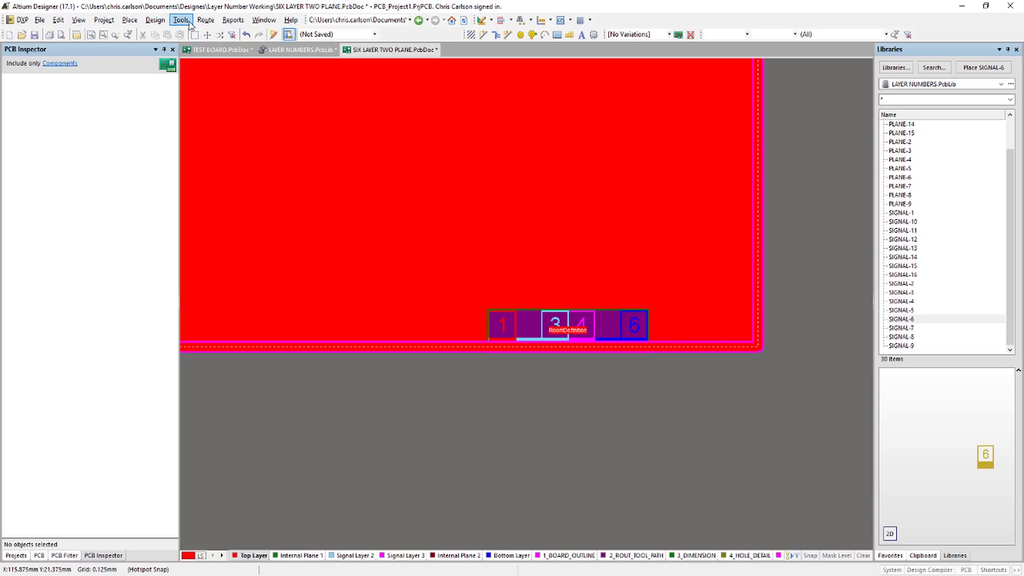
Step: Place a 0.254mm Top Layer line starting on the bottom board edge beside the number strip
click(129, 20)
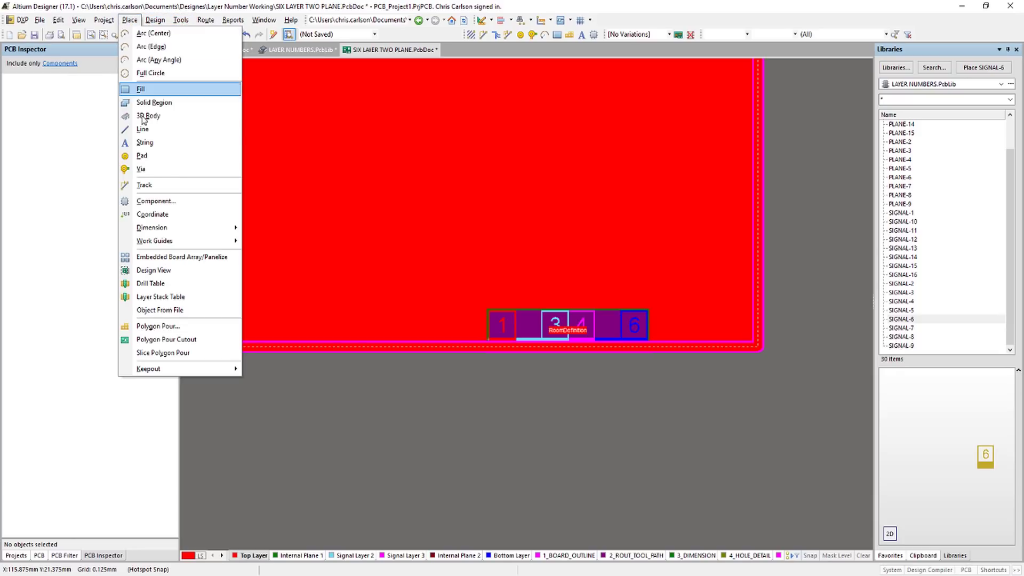
click(143, 132)
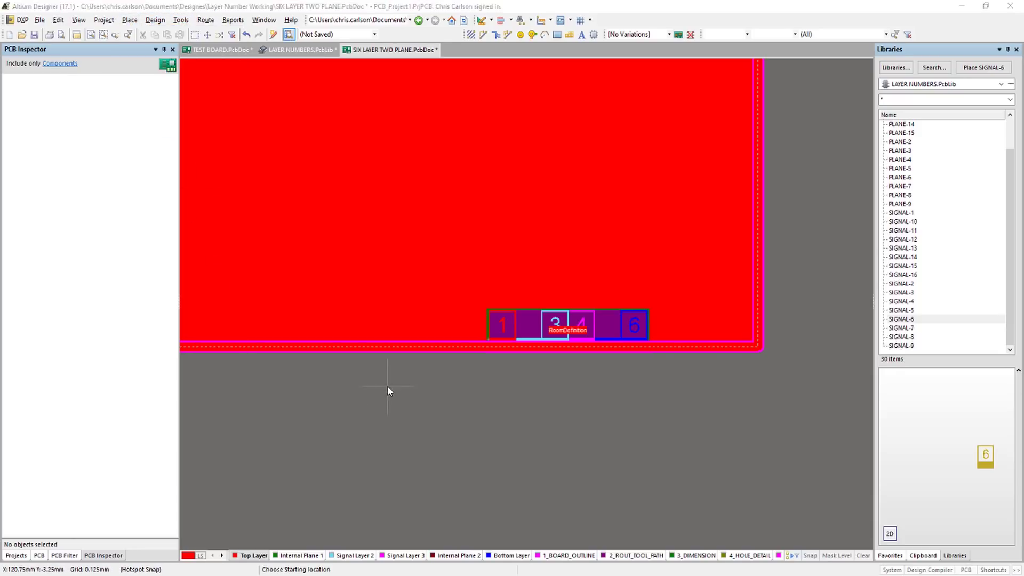
key(Tab)
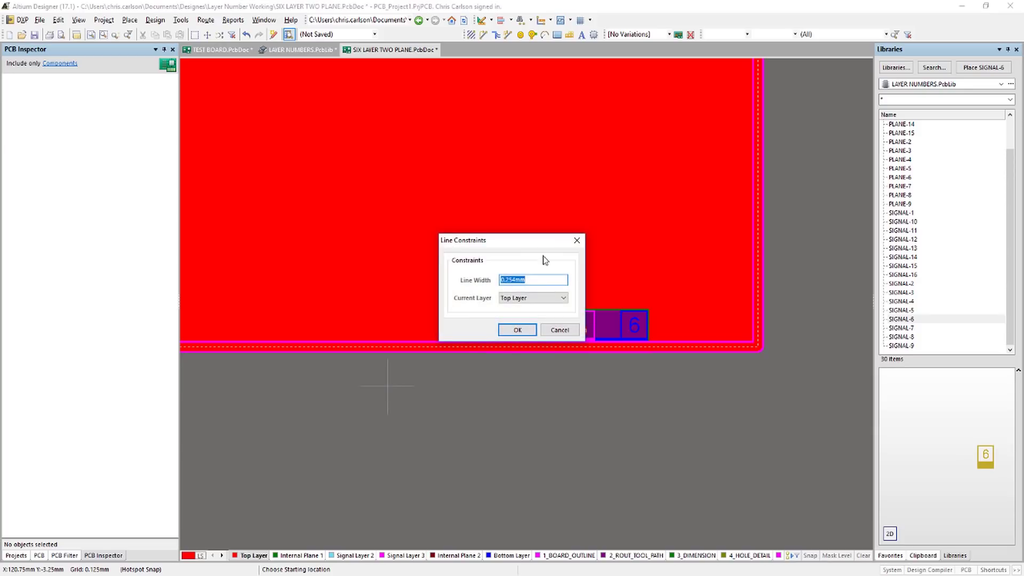
click(518, 330)
click(445, 345)
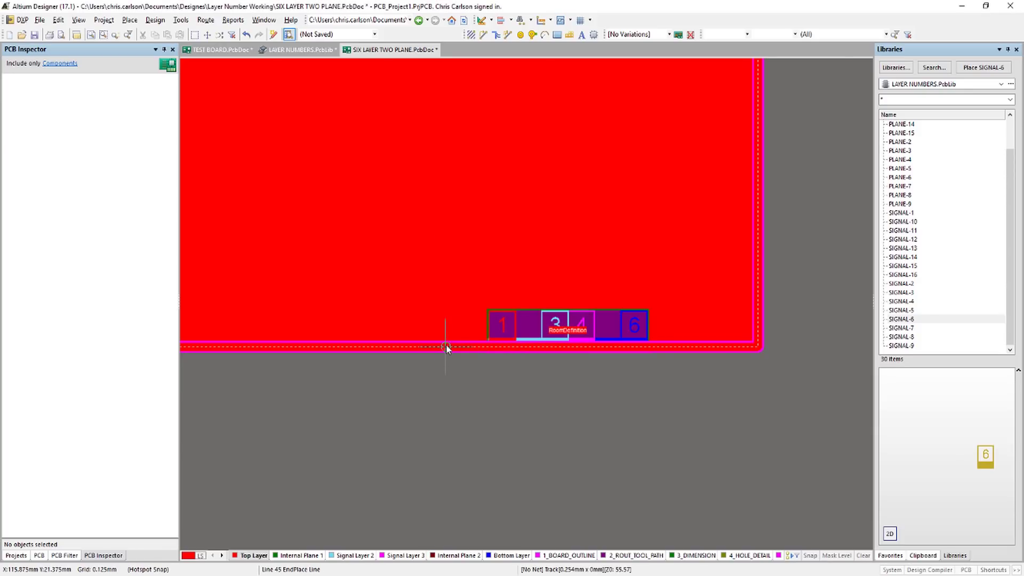
key(space)
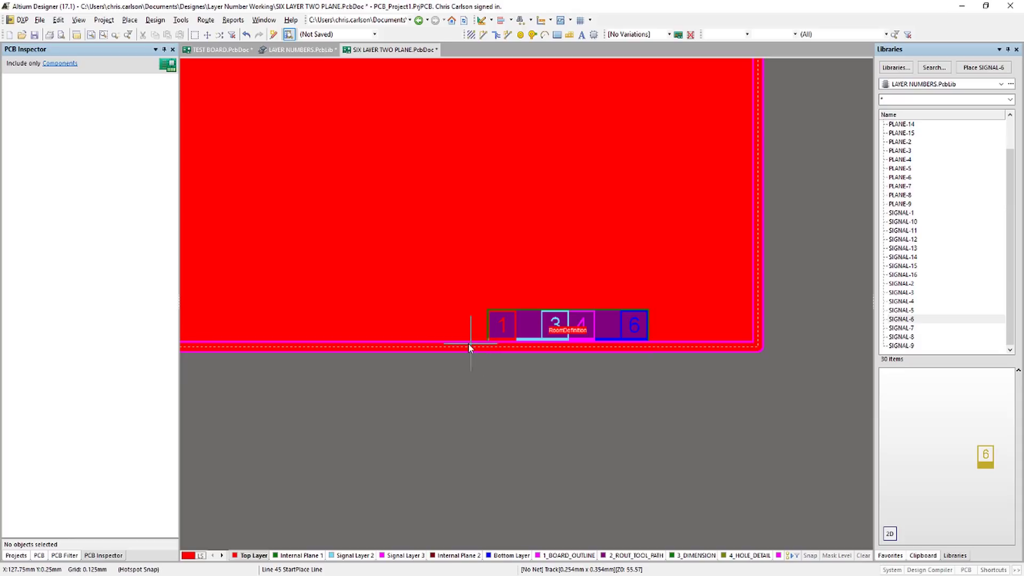
right_click(461, 405)
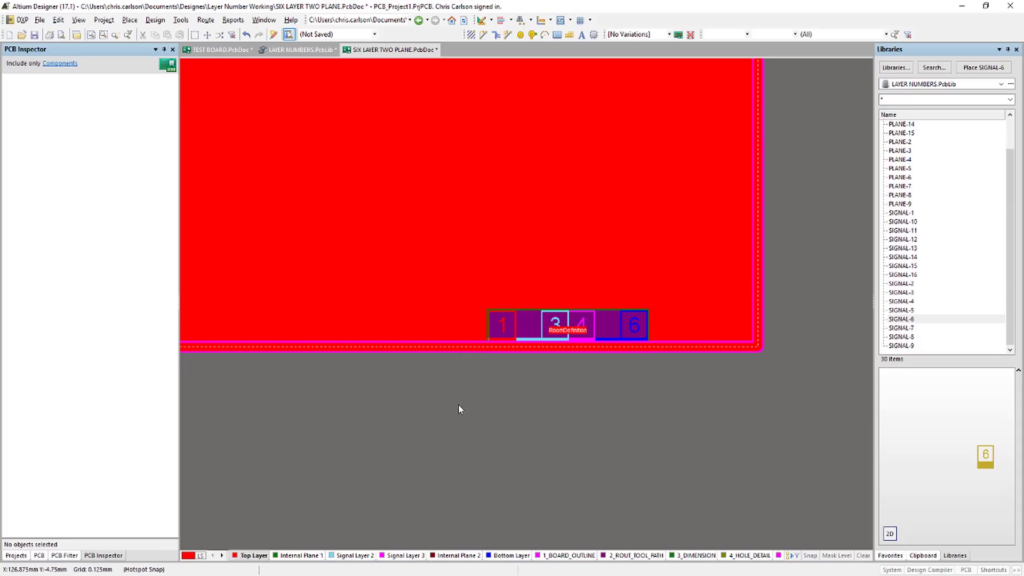
Step: In 3D, pan and tilt along the board edge to inspect the Top Layer line meeting the 1/3/4/6 number strip, then return top-down
key(3)
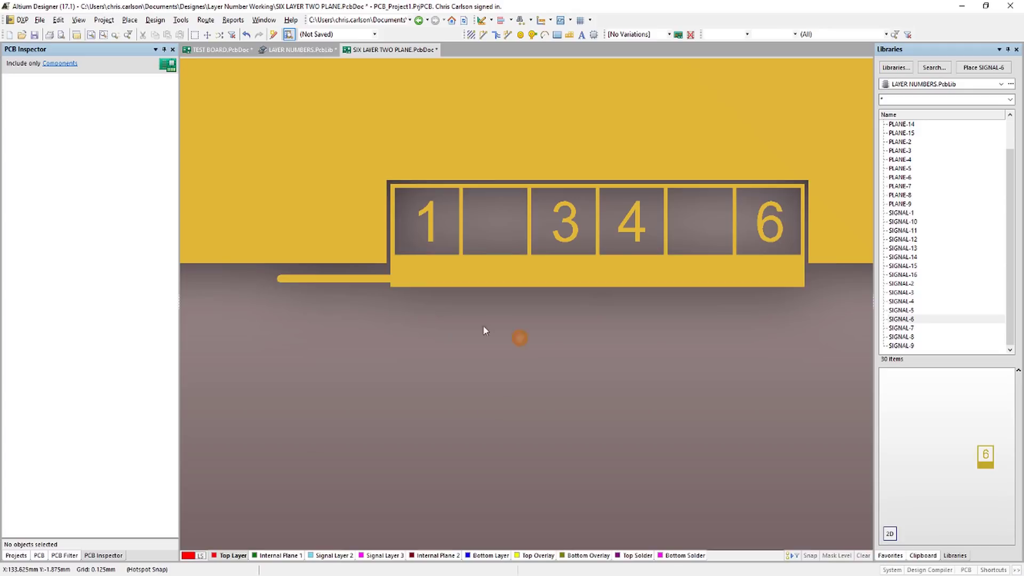
ctrl+scroll(342, 341, up, 5)
right_drag(341, 341, 560, 391)
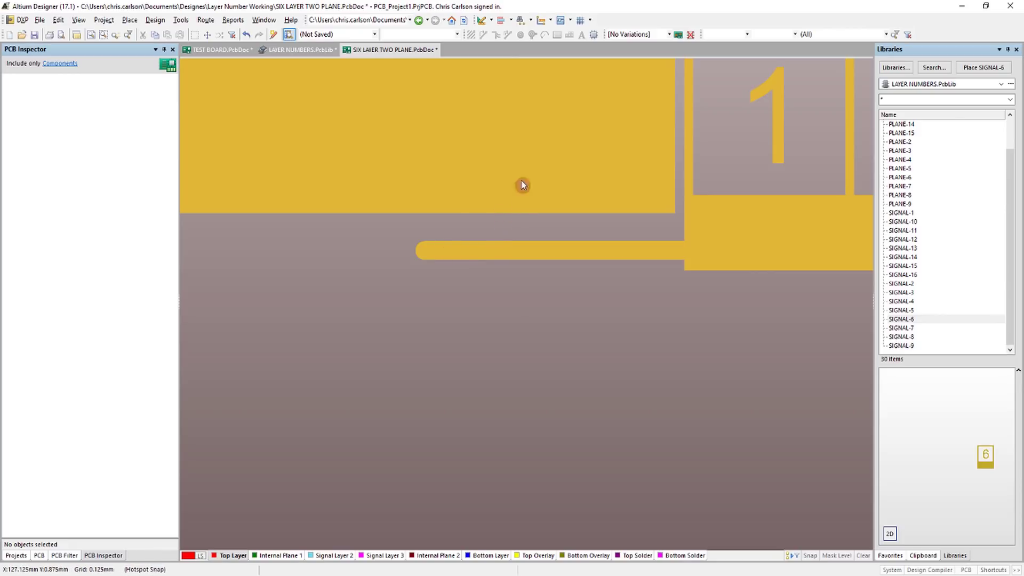
ctrl+scroll(510, 186, down, 4)
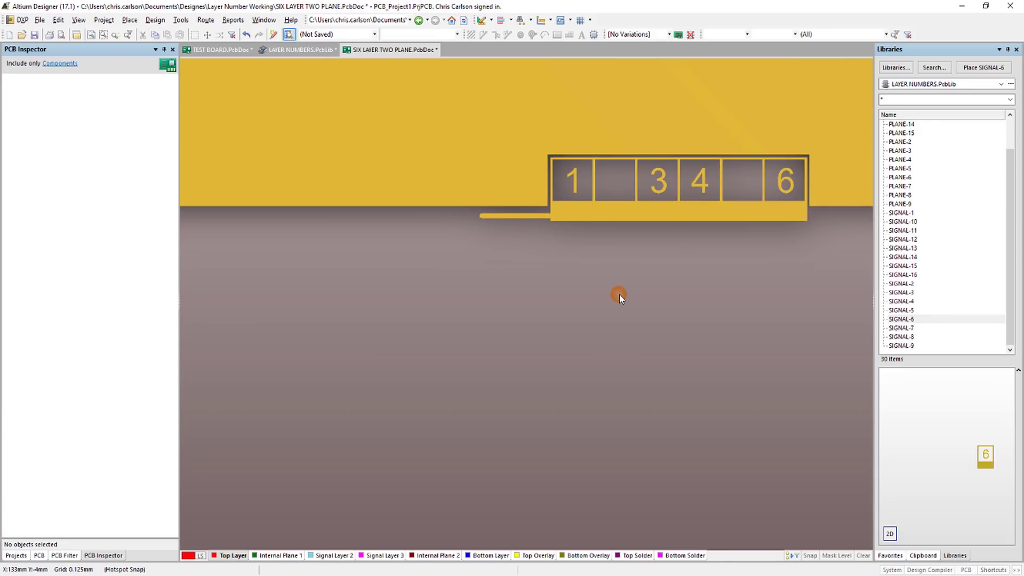
key(shift)
shift+right_drag(619, 291, 516, 373)
ctrl+scroll(540, 224, down, 3)
key(shift)
key(0)
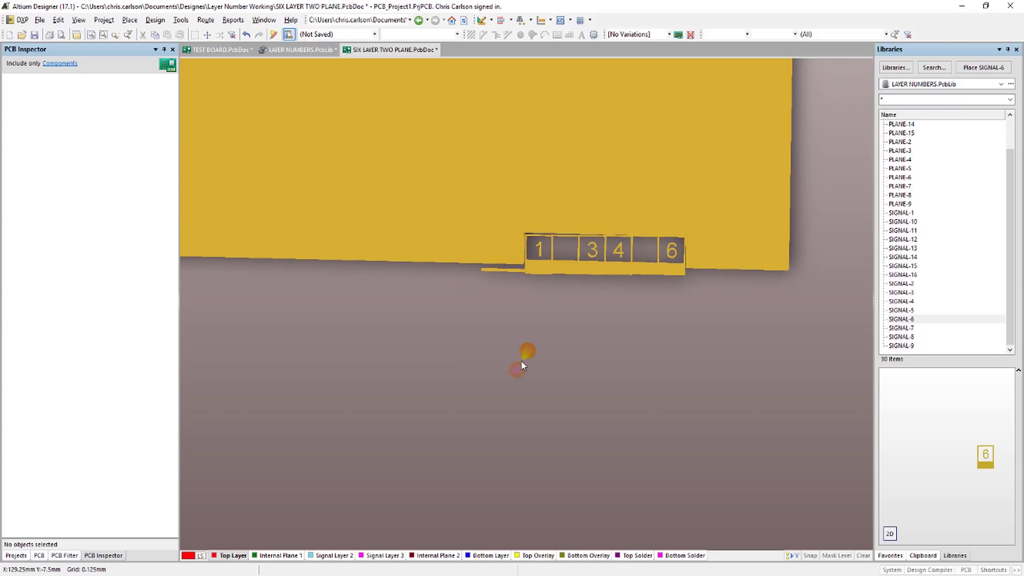